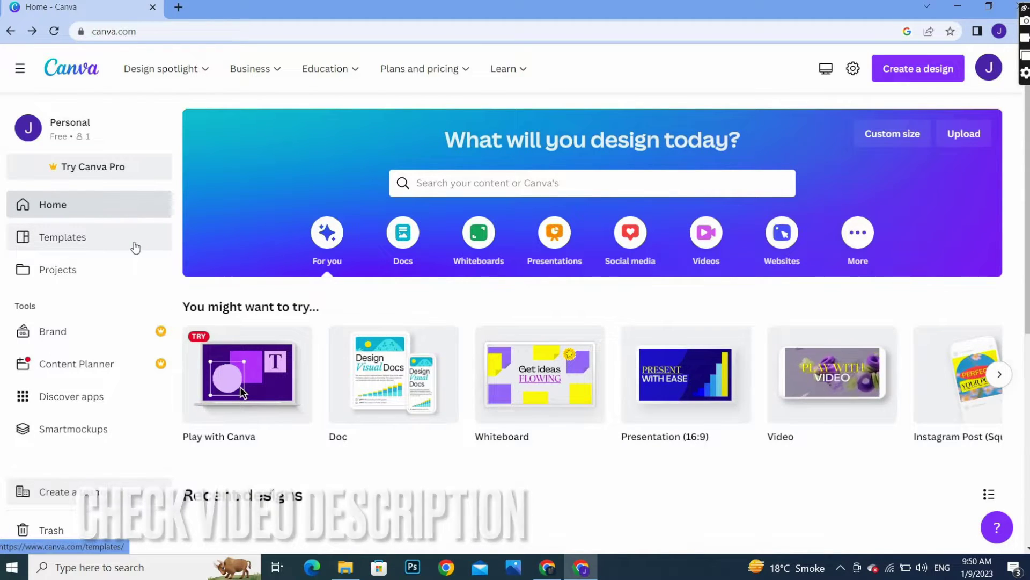
View the Education category of the template library, and open the Facebook Post template collection
left_click(85, 242)
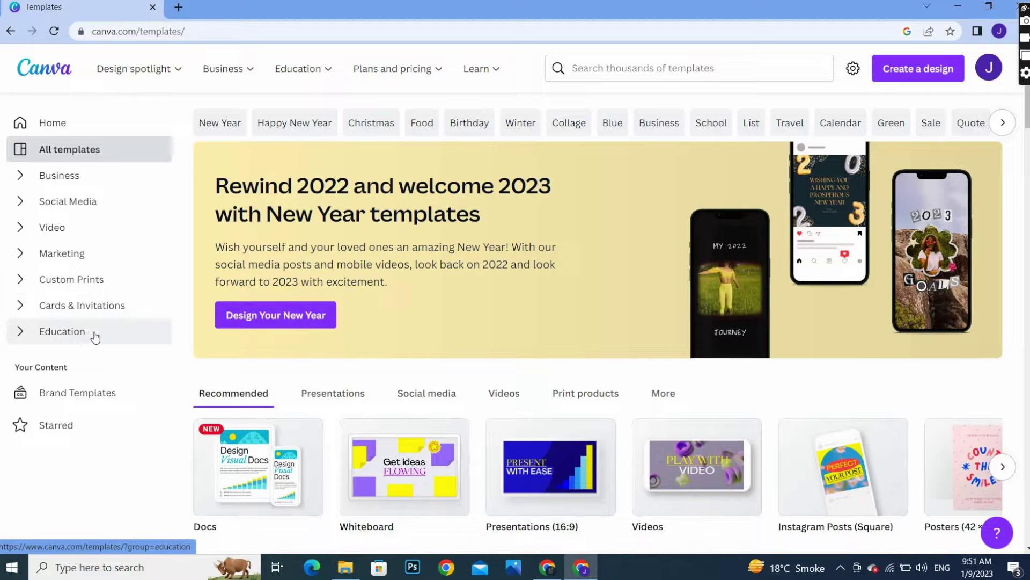
left_click(55, 340)
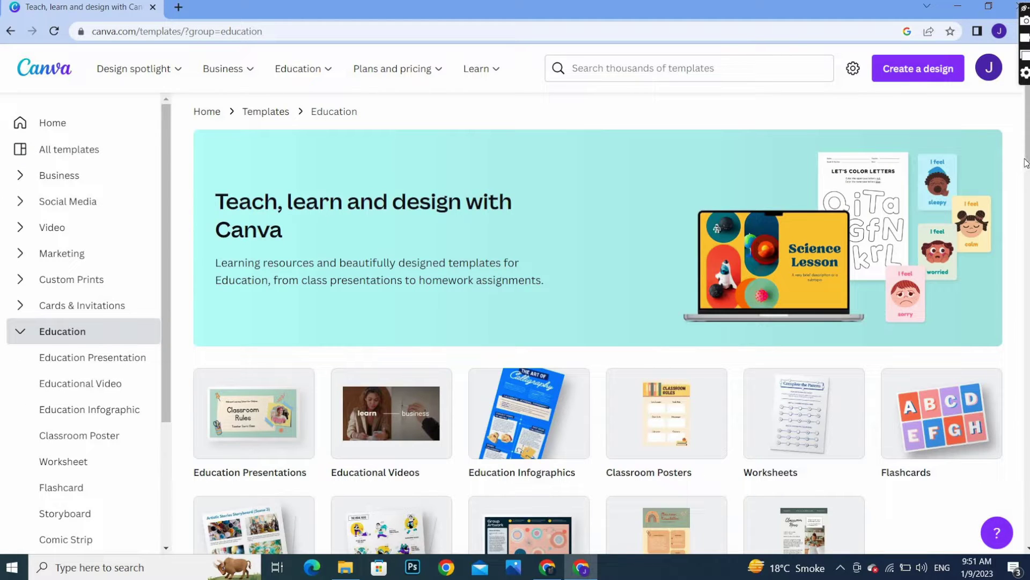
left_click_drag(1025, 163, 1018, 129)
mouse_move(154, 79)
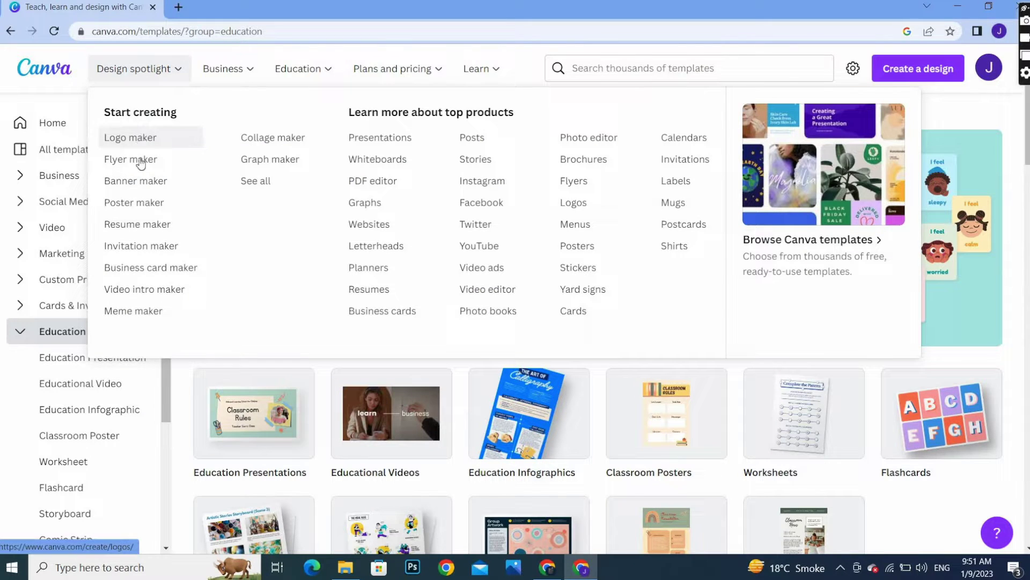
left_click(629, 66)
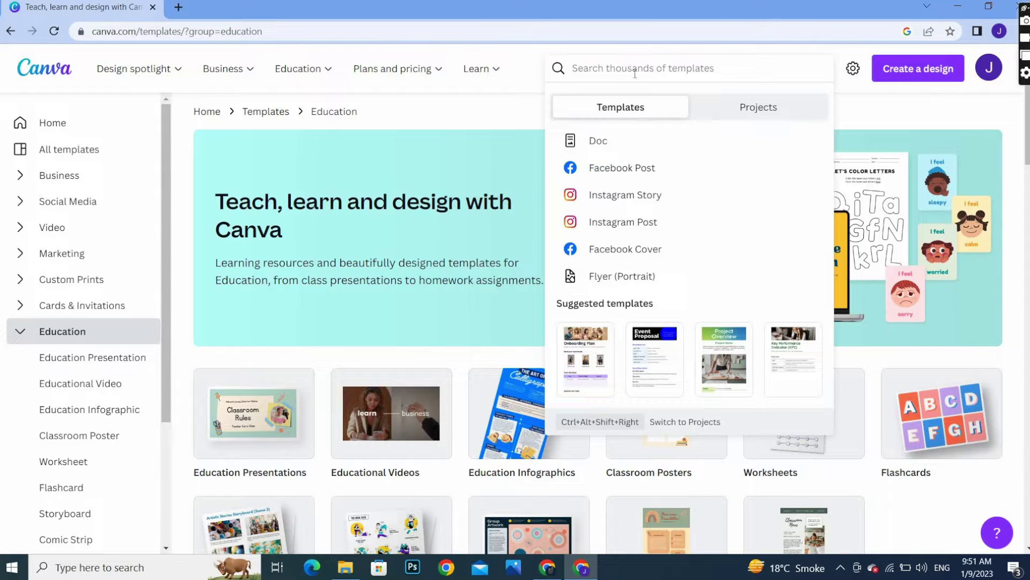
left_click(633, 168)
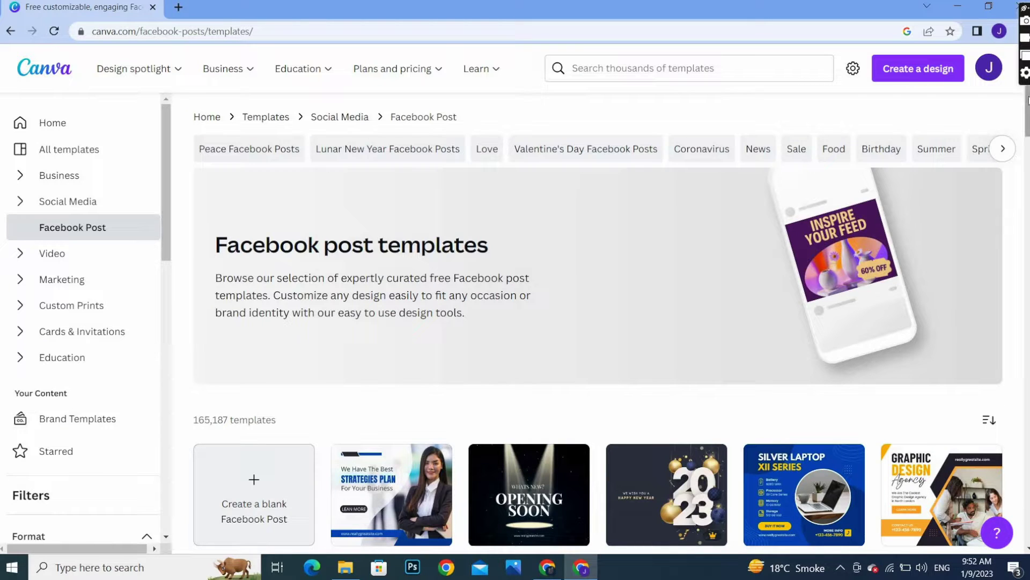
Browse the Facebook Post templates and examine the paid and crown badges on their thumbnails
left_click_drag(1028, 100, 1017, 149)
scroll(1012, 171, "down", 3)
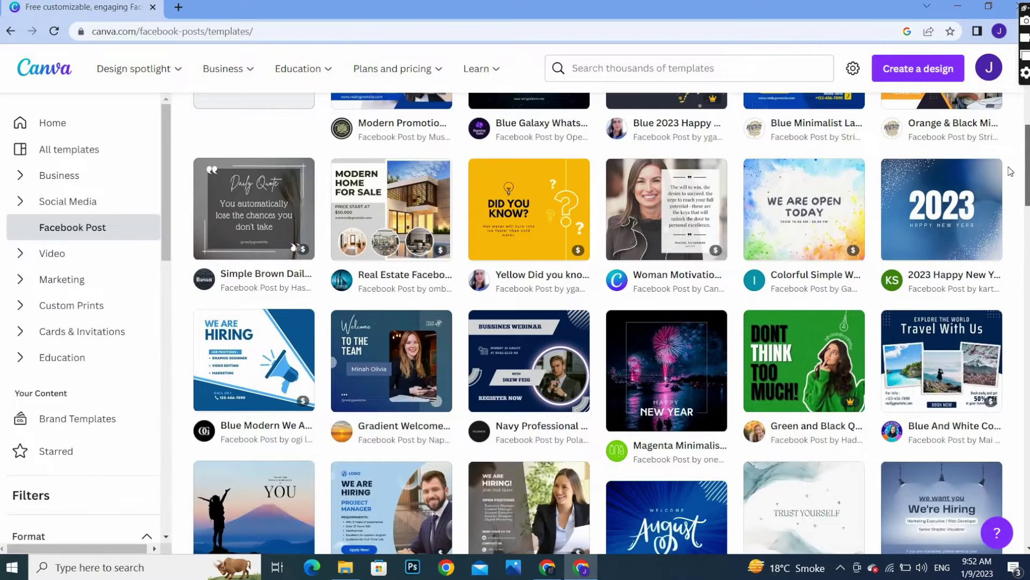
scroll(1008, 194, "down", 3)
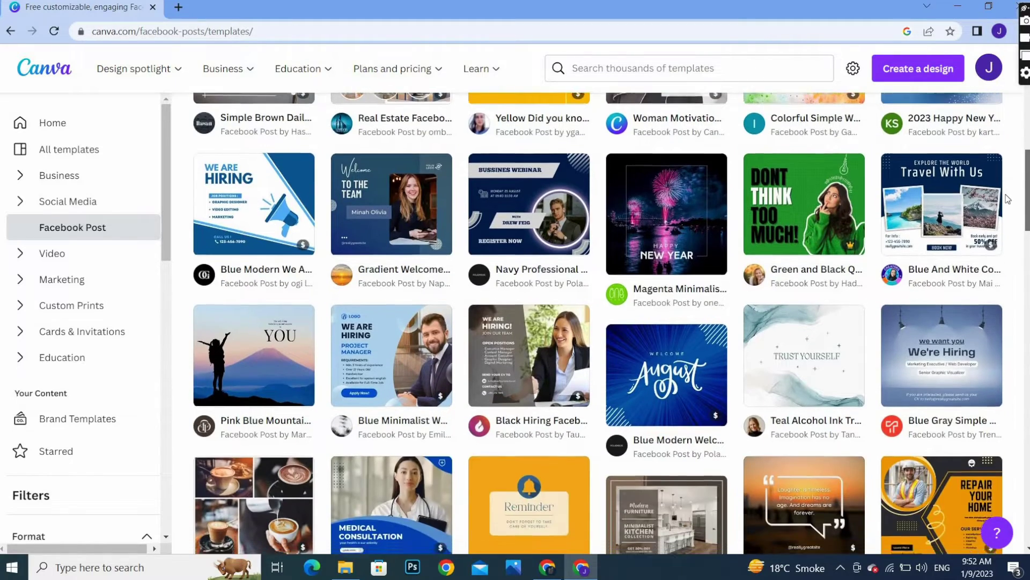
scroll(1003, 224, "down", 3)
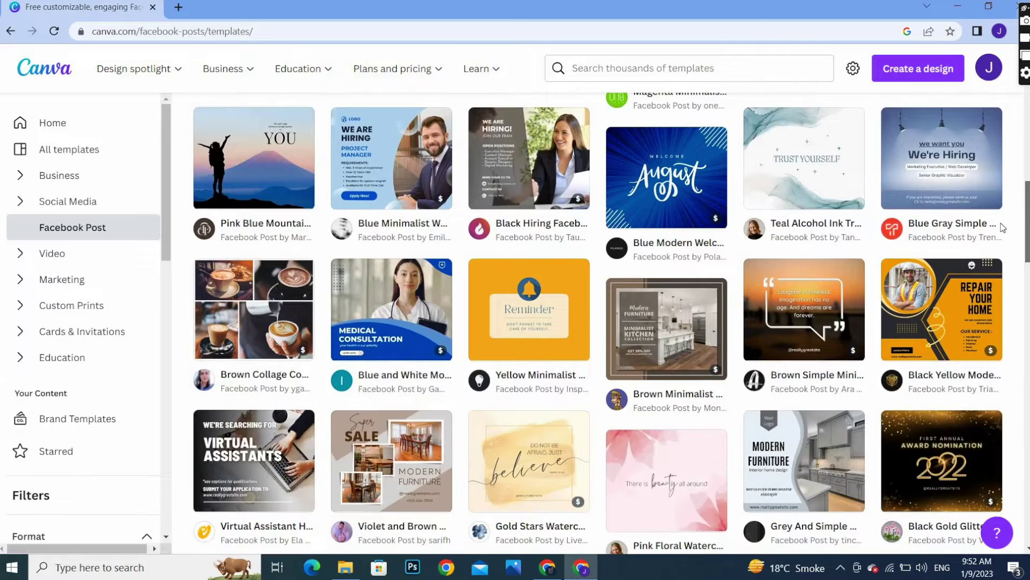
scroll(1003, 231, "down", 1)
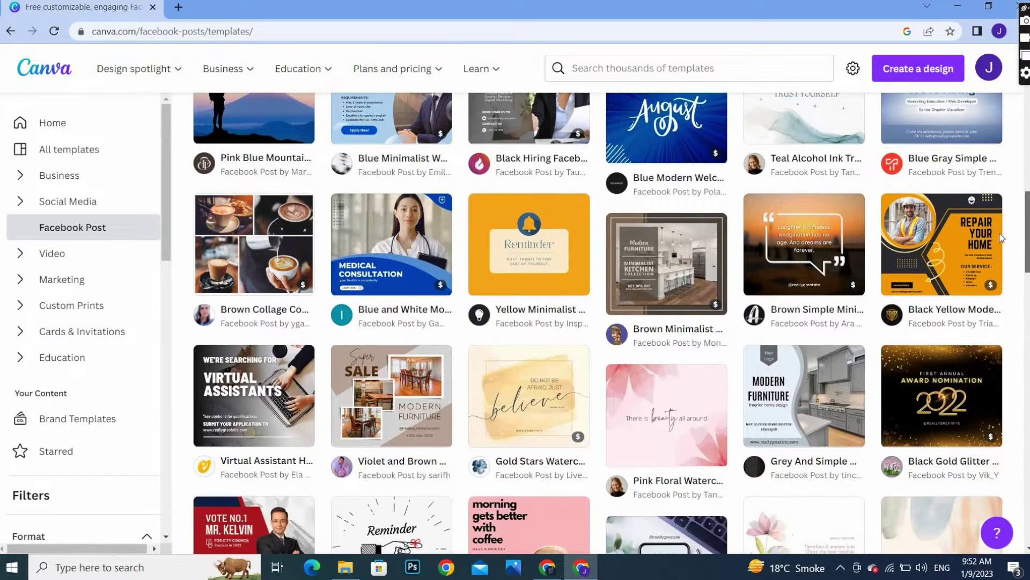
scroll(1001, 238, "up", 3)
scroll(999, 234, "down", 2)
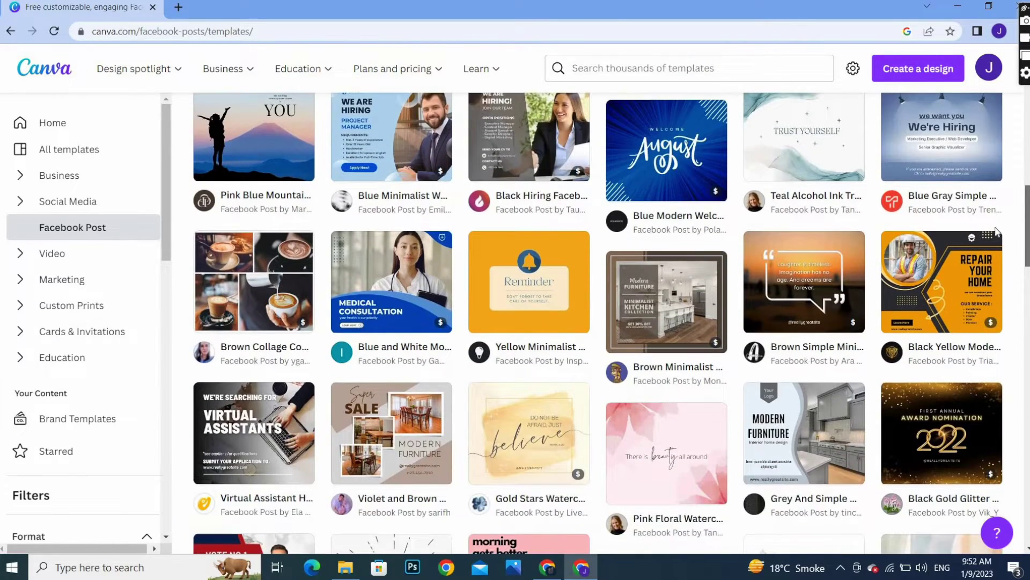
scroll(994, 250, "down", 3)
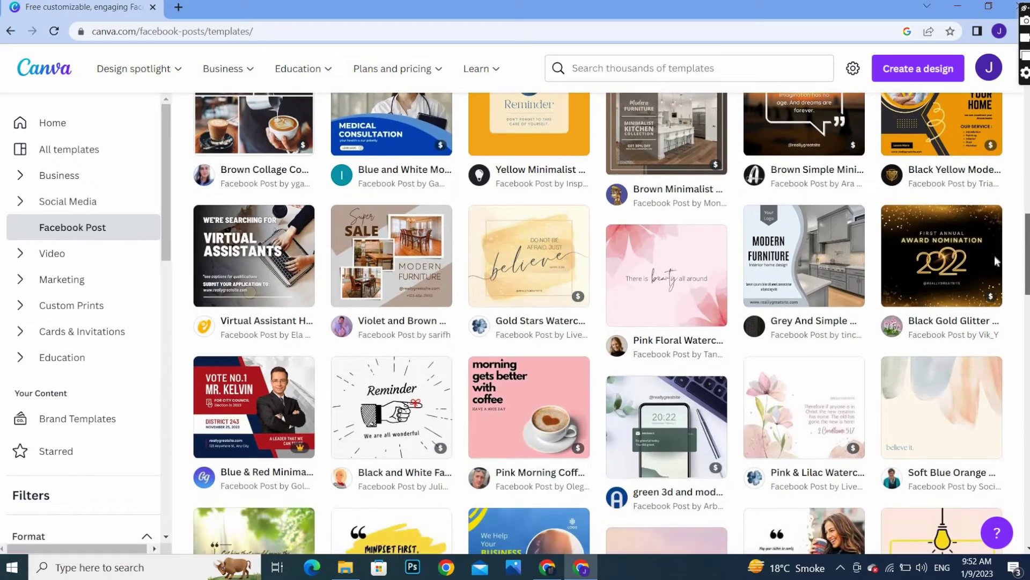
scroll(994, 255, "down", 3)
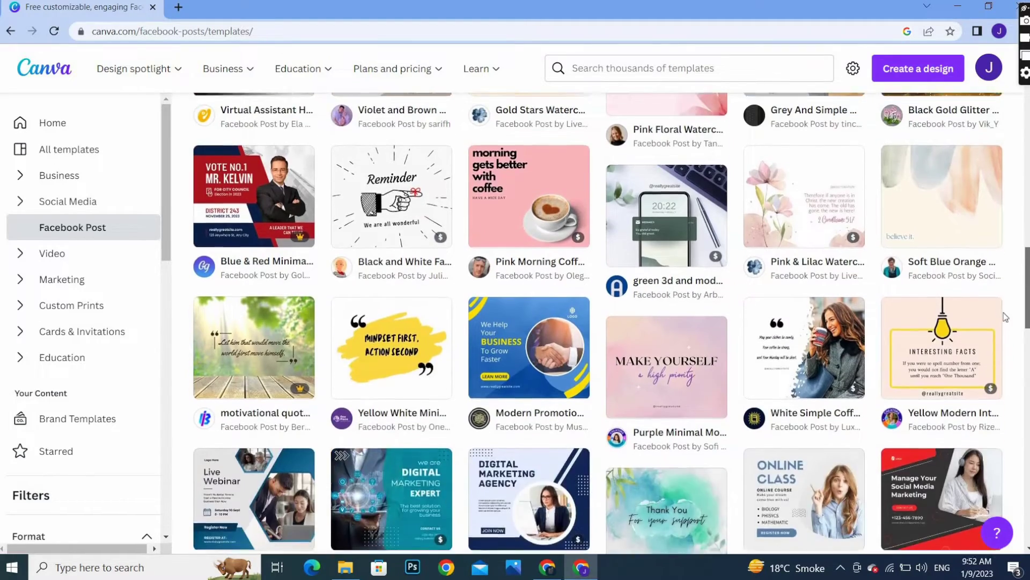
scroll(1005, 314, "down", 3)
scroll(1003, 296, "up", 1)
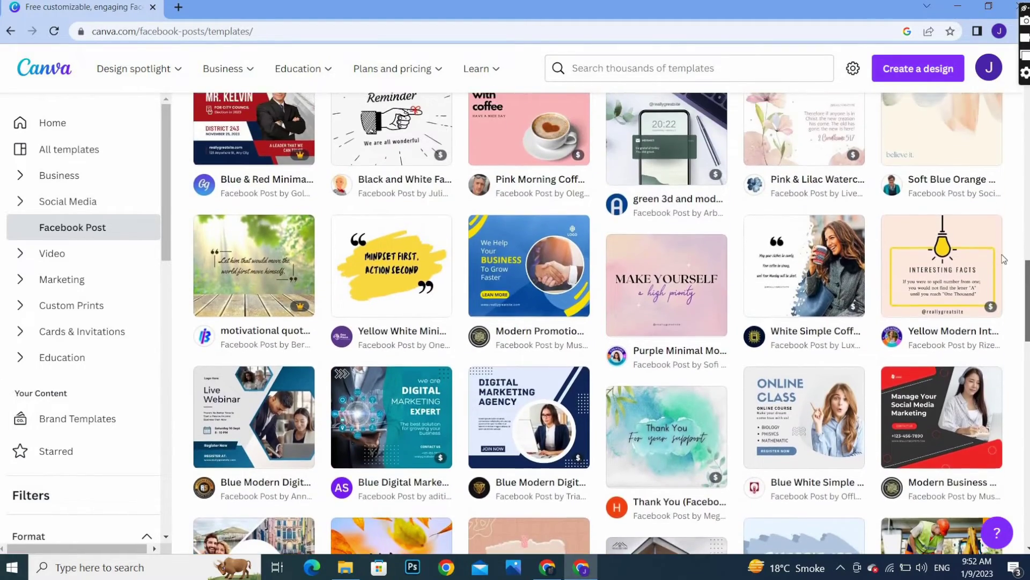
scroll(1004, 259, "up", 12)
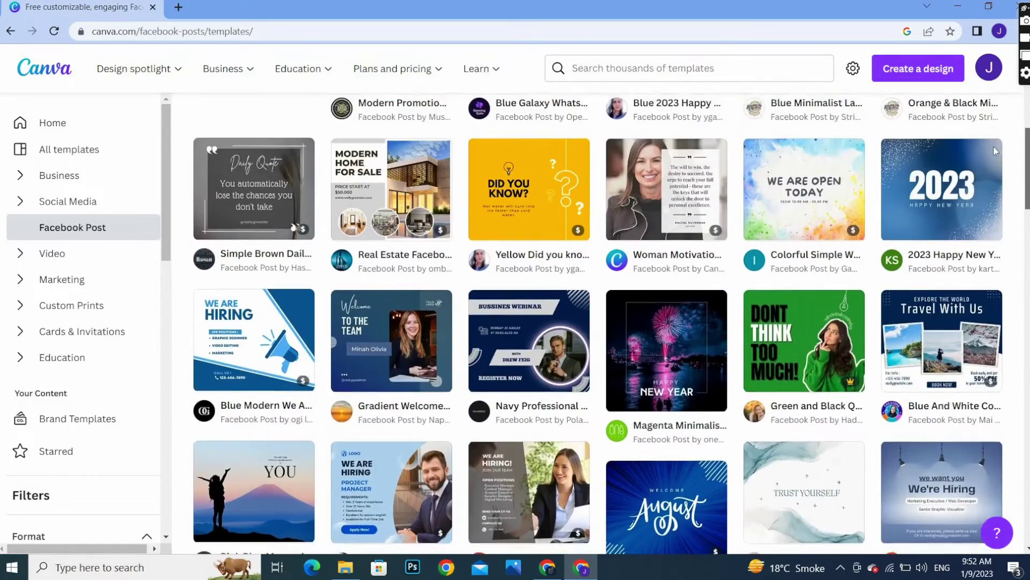
scroll(994, 146, "up", 4)
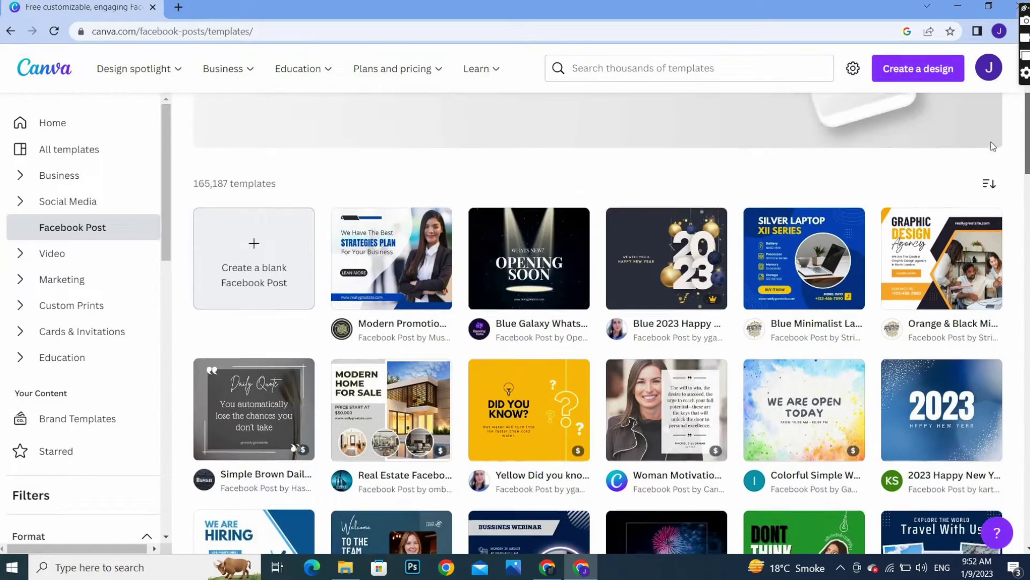
scroll(994, 146, "down", 2)
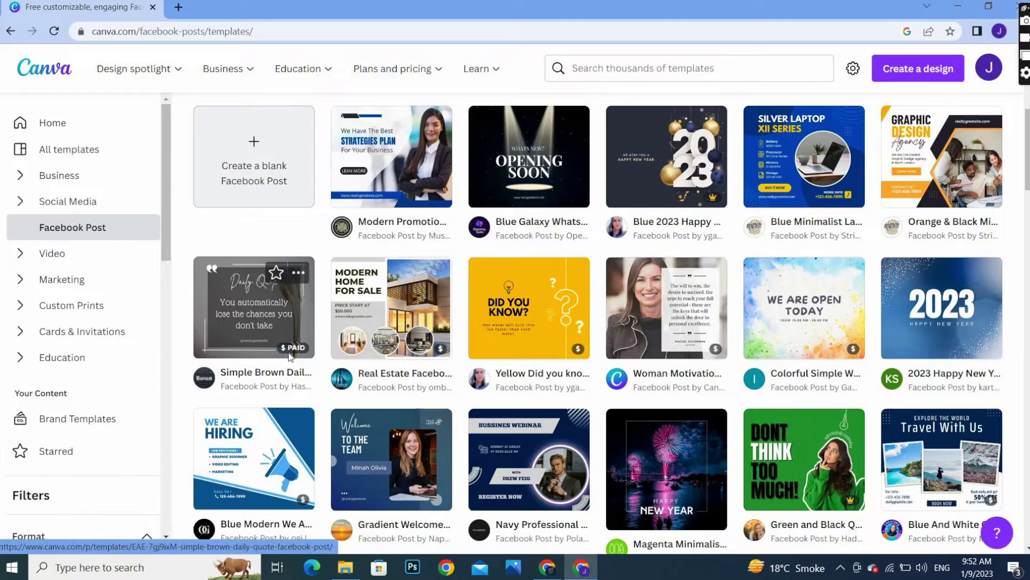
mouse_move(291, 357)
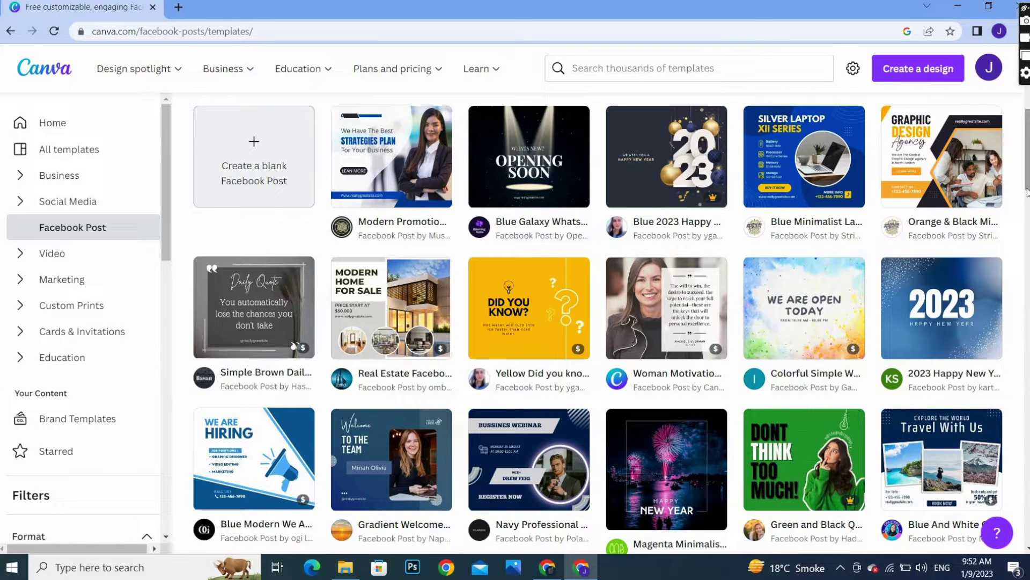
scroll(1027, 206, "down", 3)
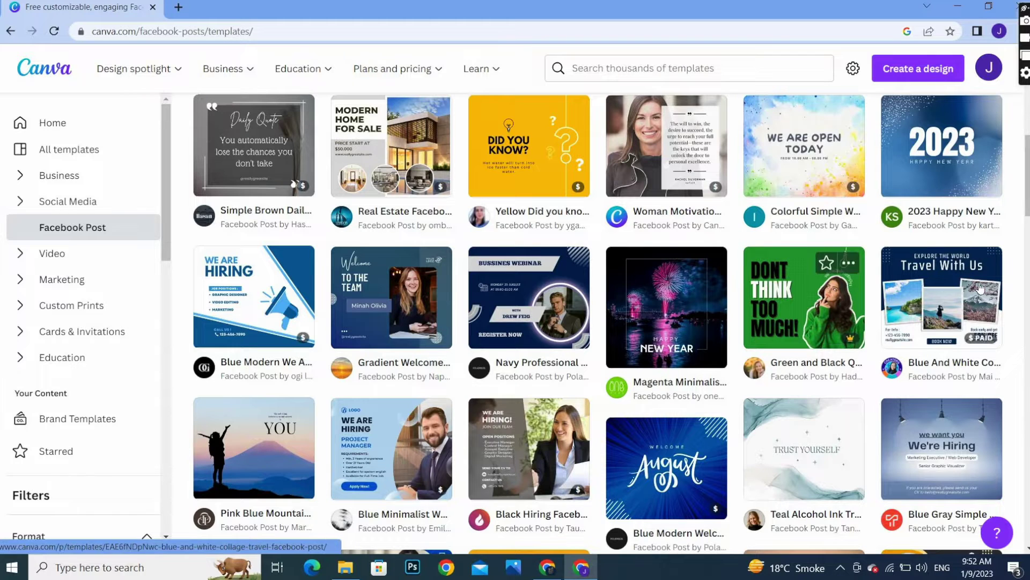
mouse_move(847, 347)
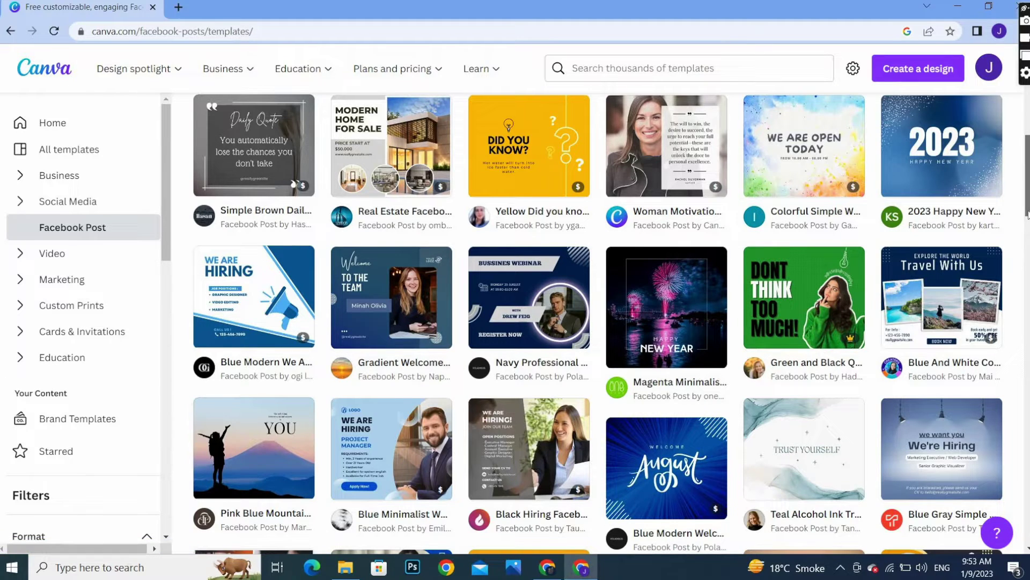
scroll(1026, 228, "down", 2)
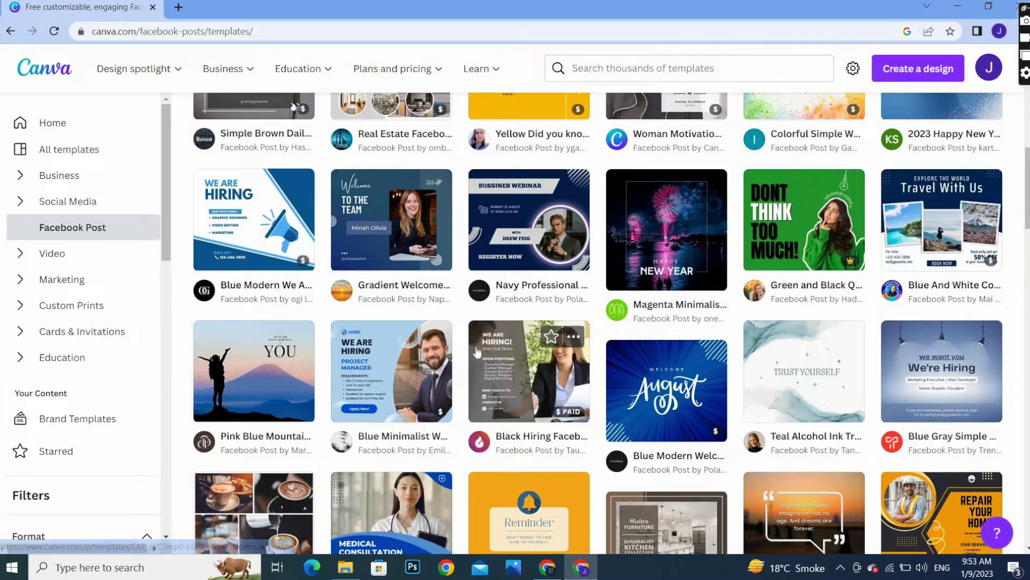
Open the Navy Professional Webinar Facebook Post template for customization and advance the introductory tour to its last tip
left_click(548, 233)
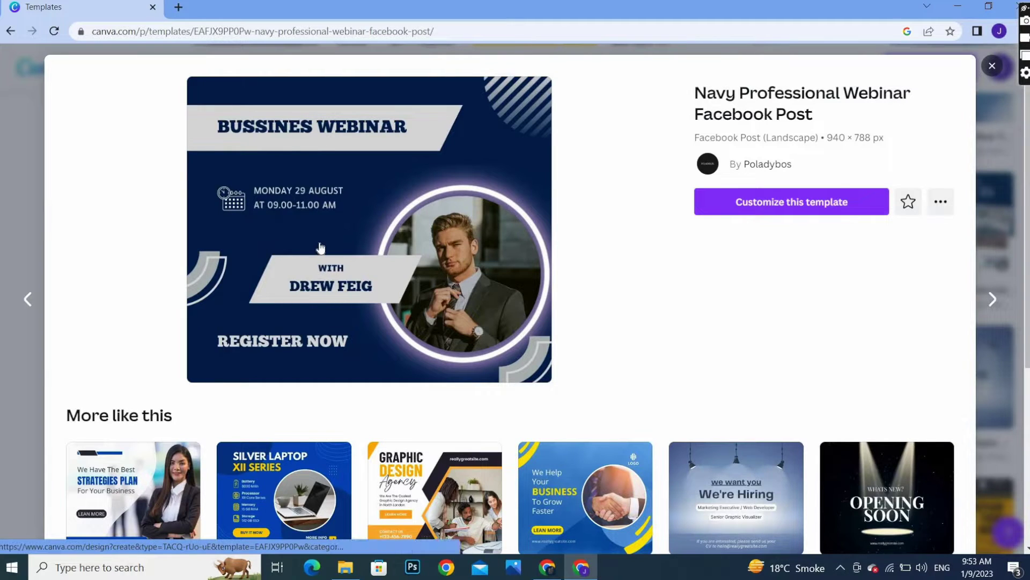
left_click(836, 210)
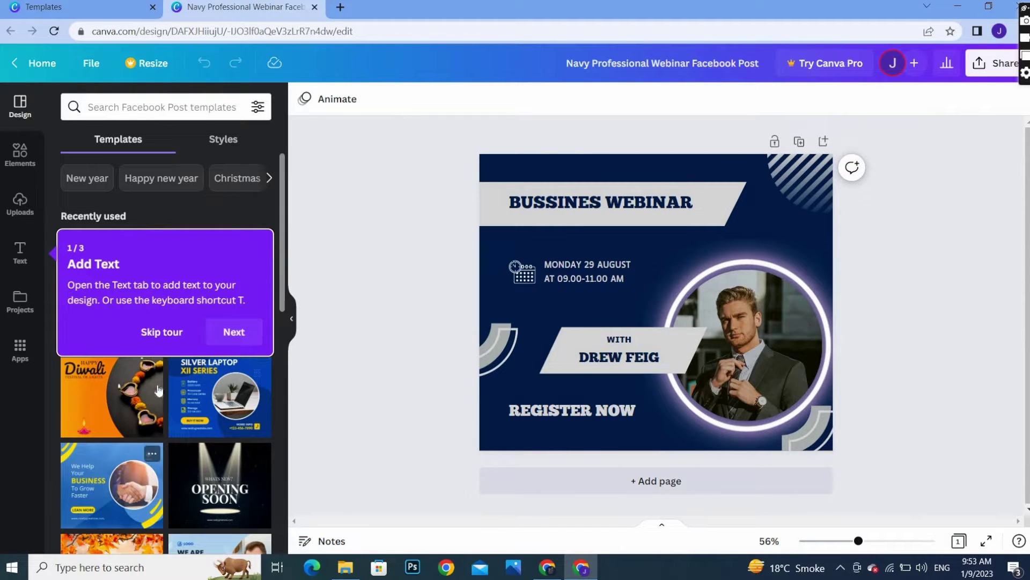
left_click(211, 342)
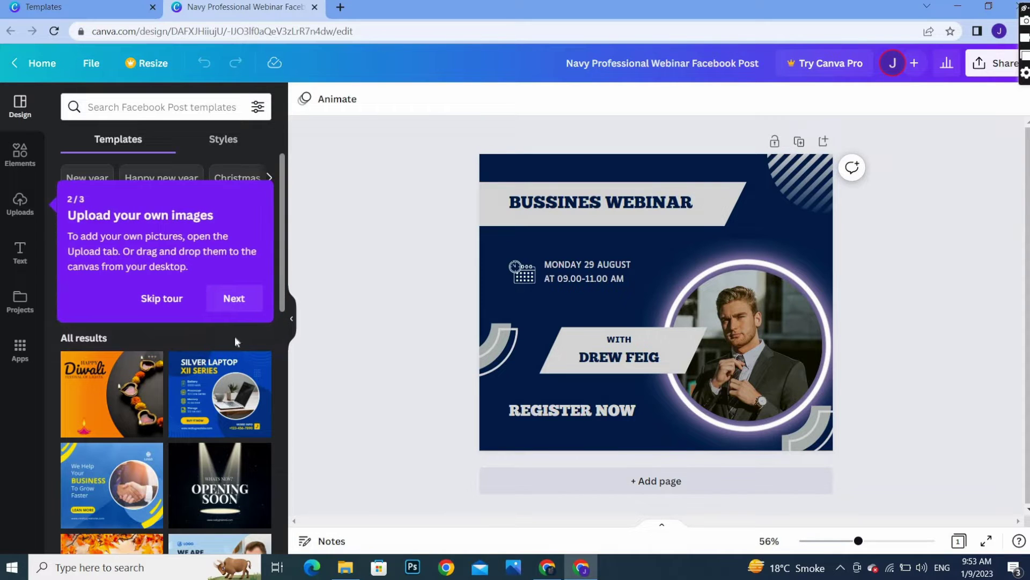
left_click(228, 312)
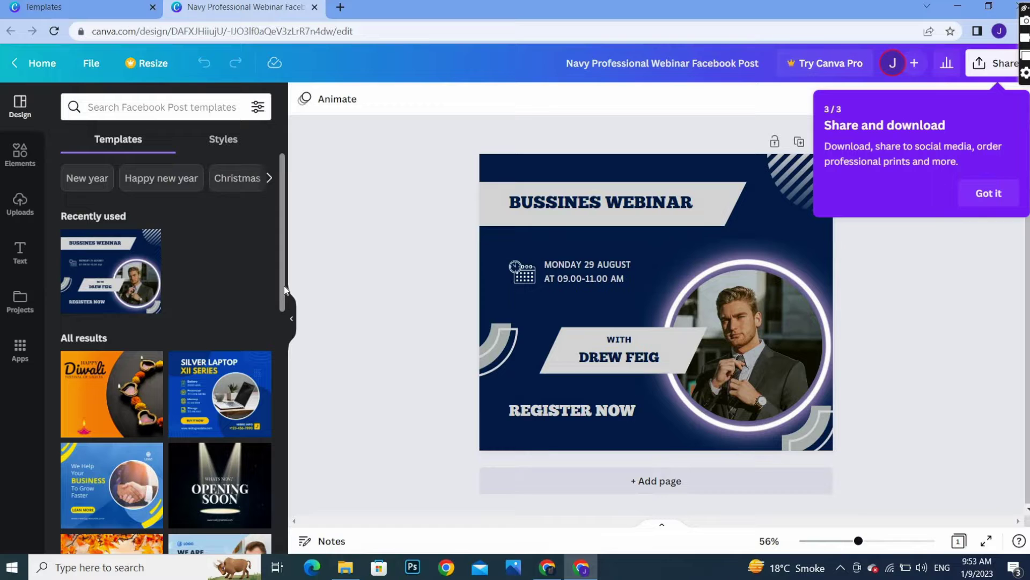
Apply the blue "We Help Your BUSINESS To Grow Faster" template to the page and dismiss the tour
left_click_drag(284, 287, 275, 386)
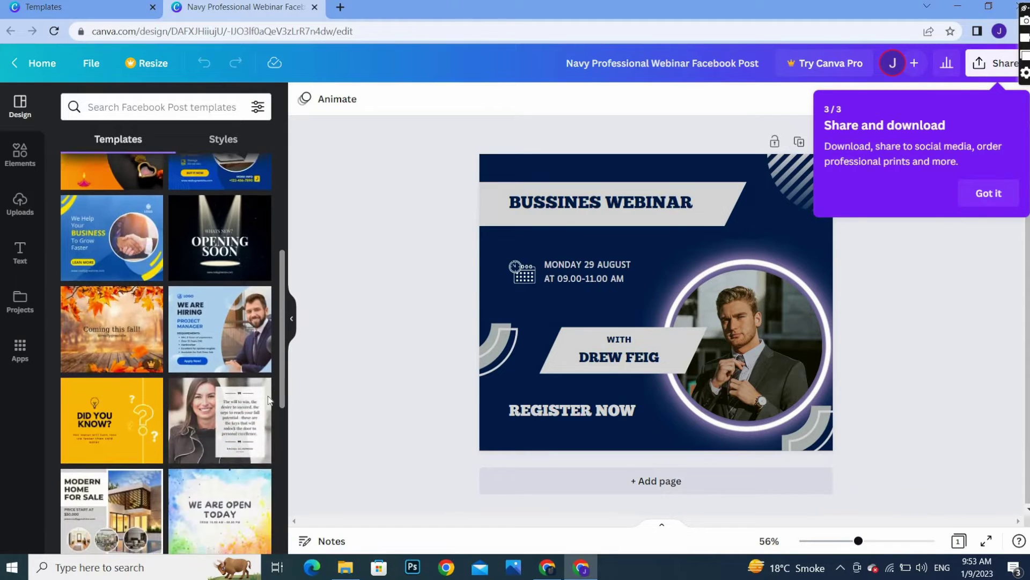
scroll(256, 427, "down", 3)
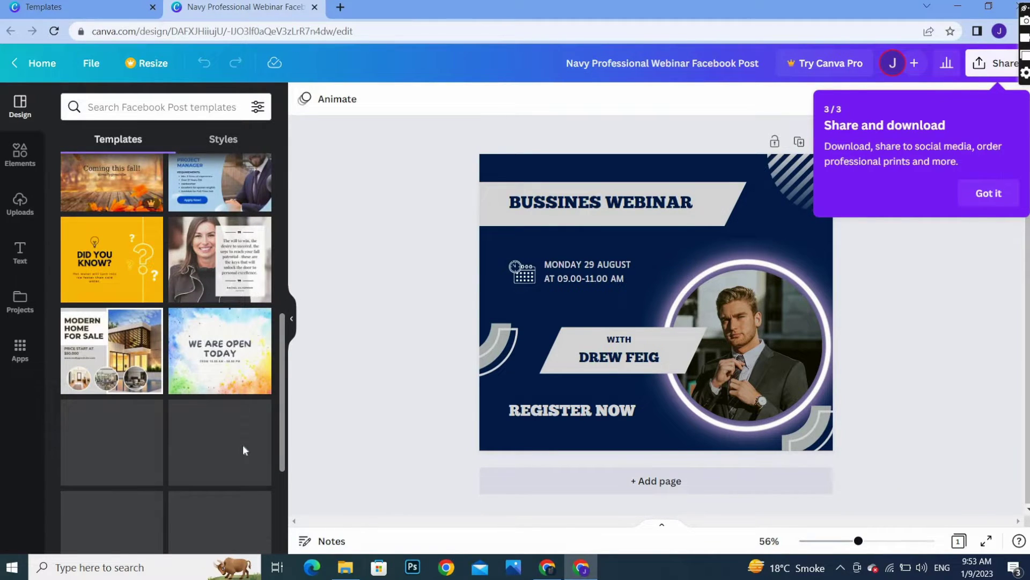
scroll(243, 444, "down", 1)
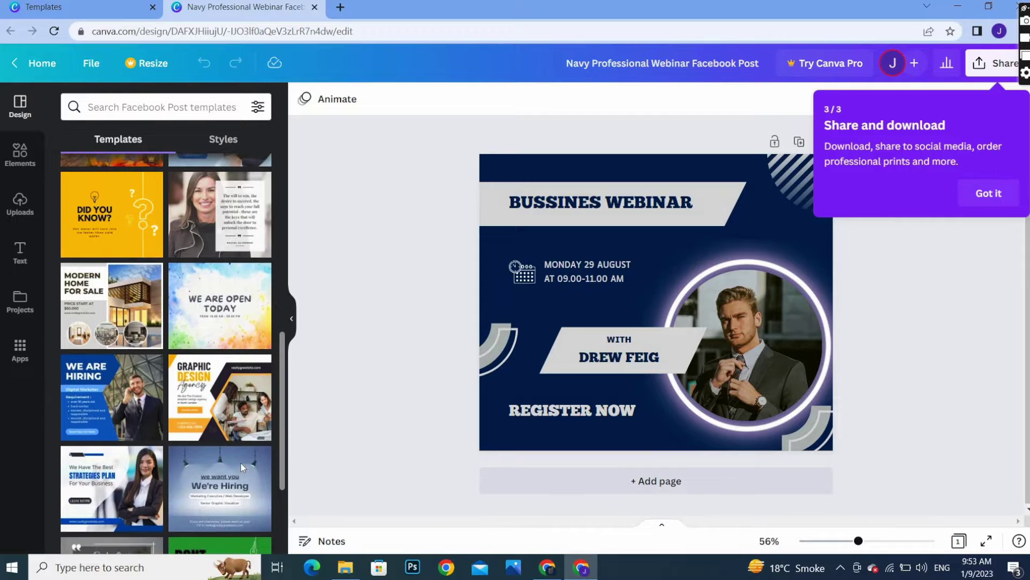
scroll(238, 372, "up", 7)
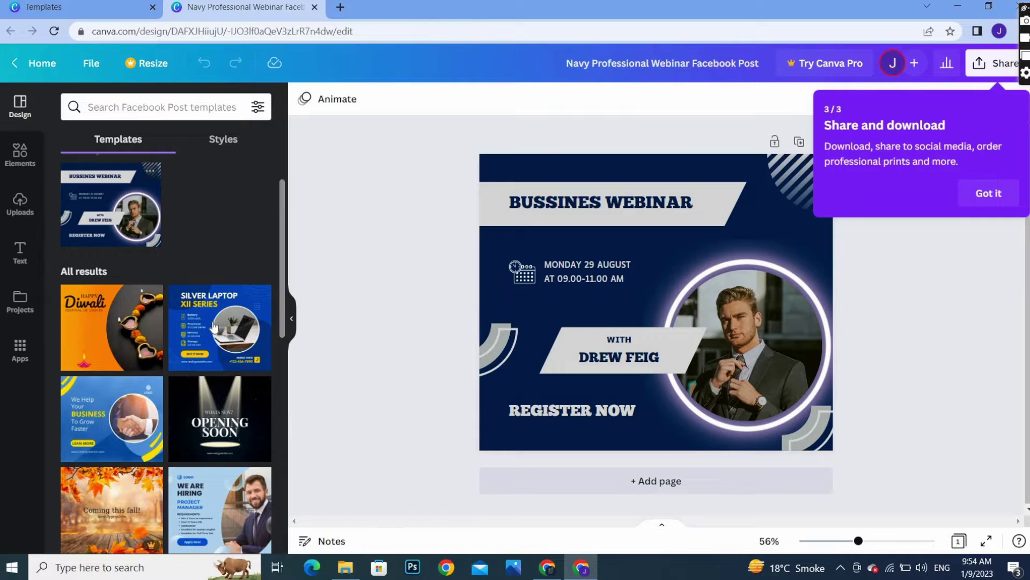
left_click(94, 427)
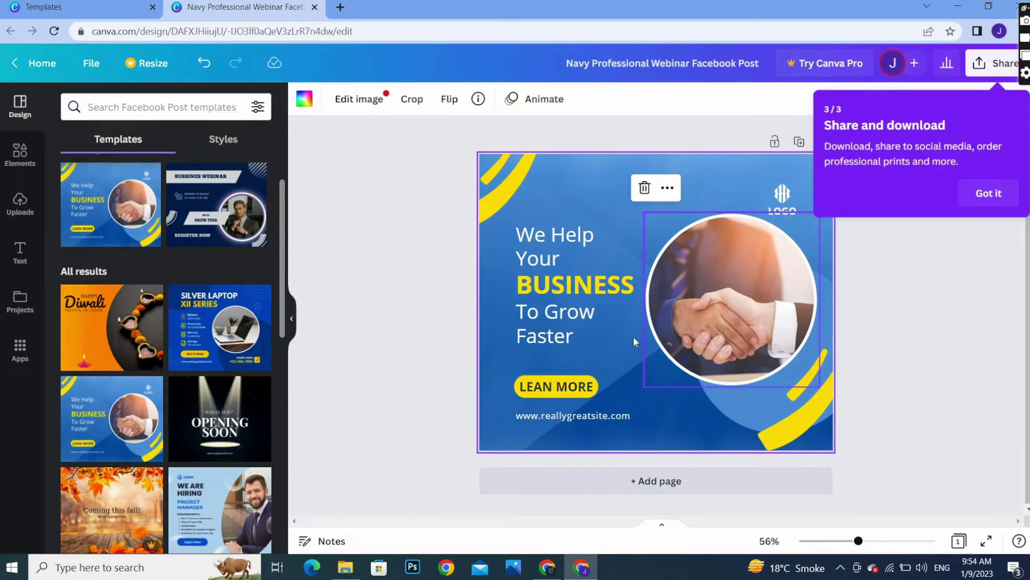
left_click(996, 197)
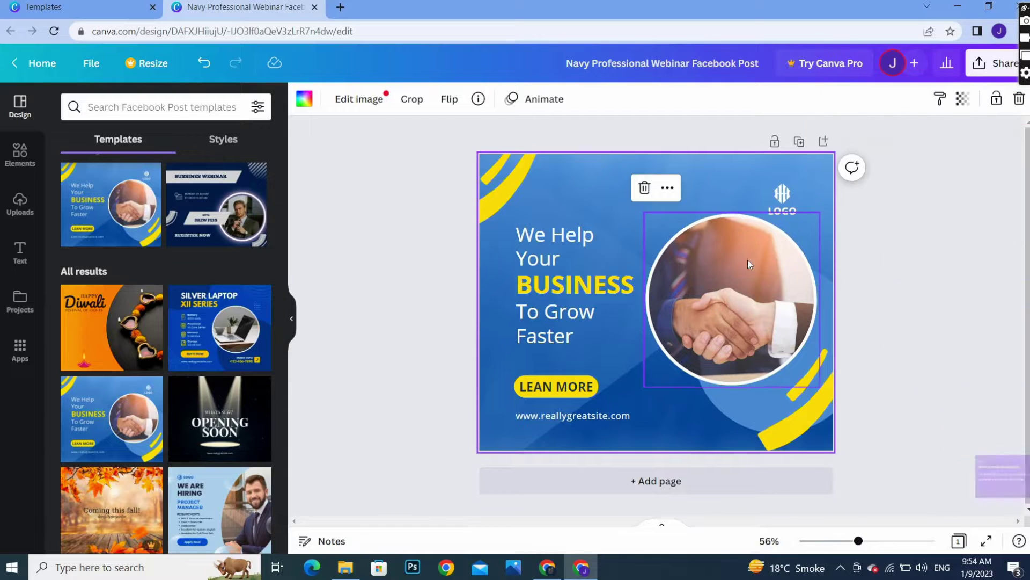
Delete the logo icon and the "LOGO" text above the handshake photo
left_click(785, 198)
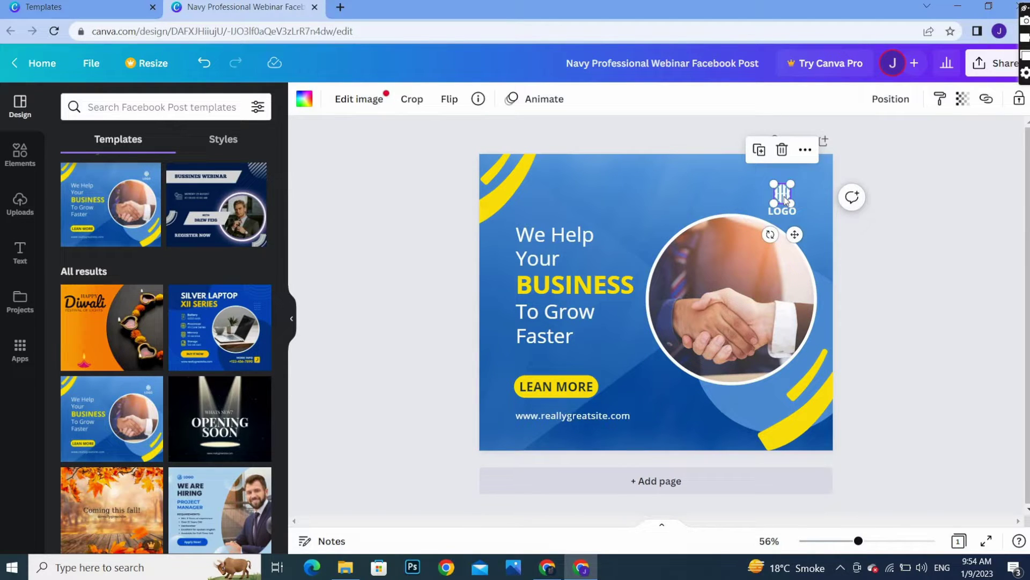
key("Delete")
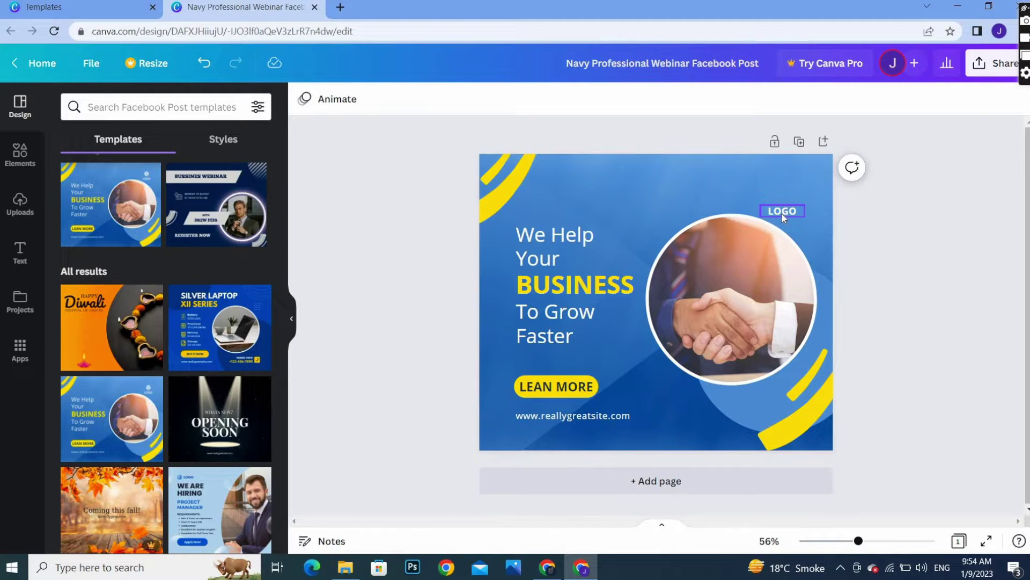
left_click(782, 211)
key("Delete")
Browse the elements library from lines, shapes and graphics through frames and grids to the Collections section
left_click(26, 155)
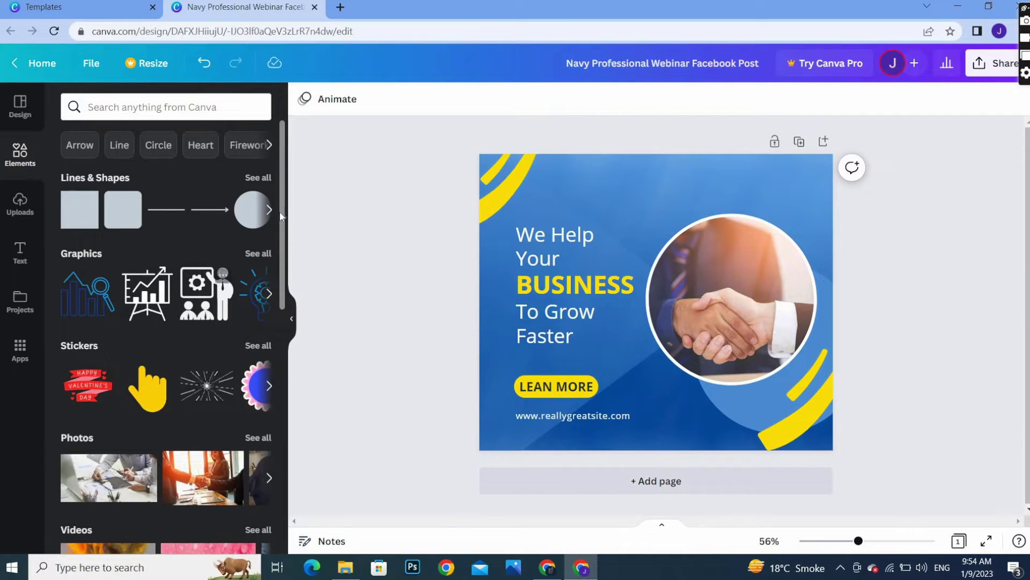
scroll(289, 218, "down", 1)
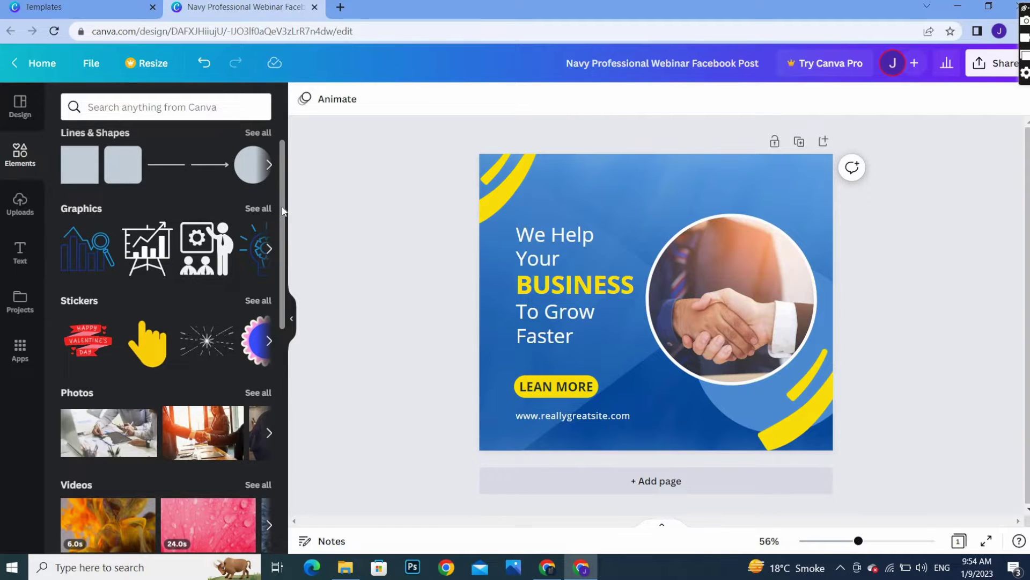
scroll(287, 258, "down", 2)
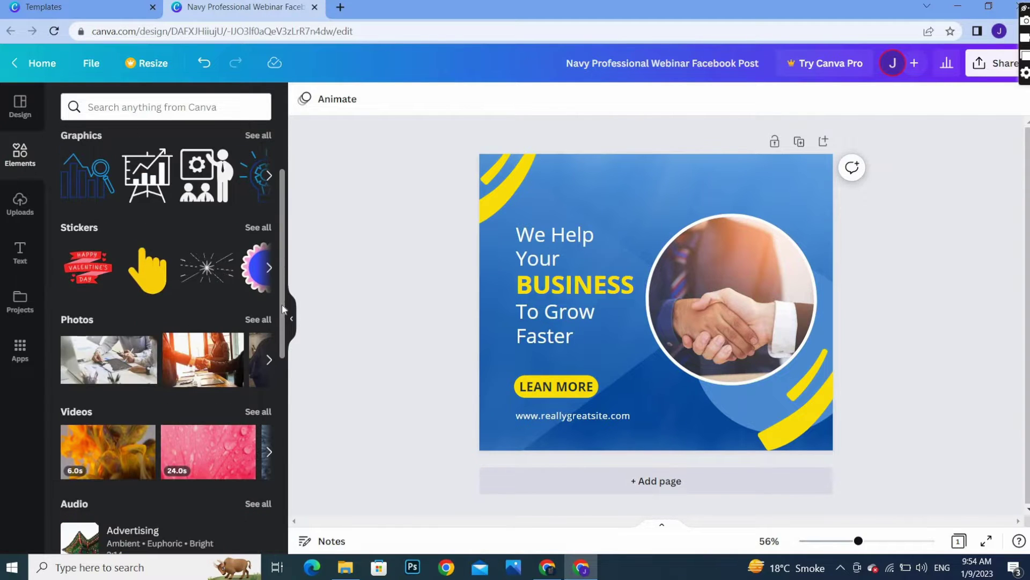
scroll(282, 279, "down", 5)
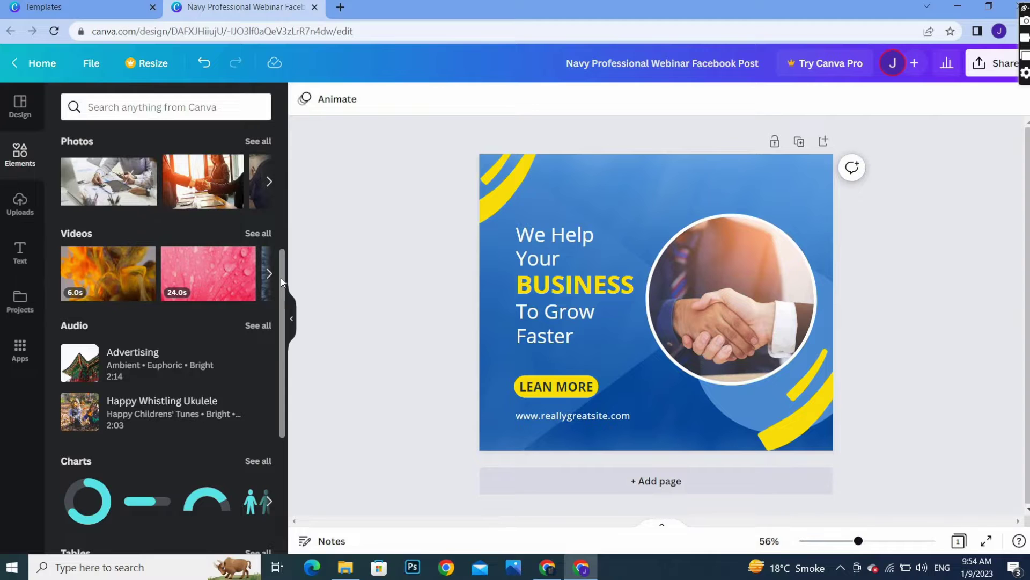
scroll(281, 276, "down", 6)
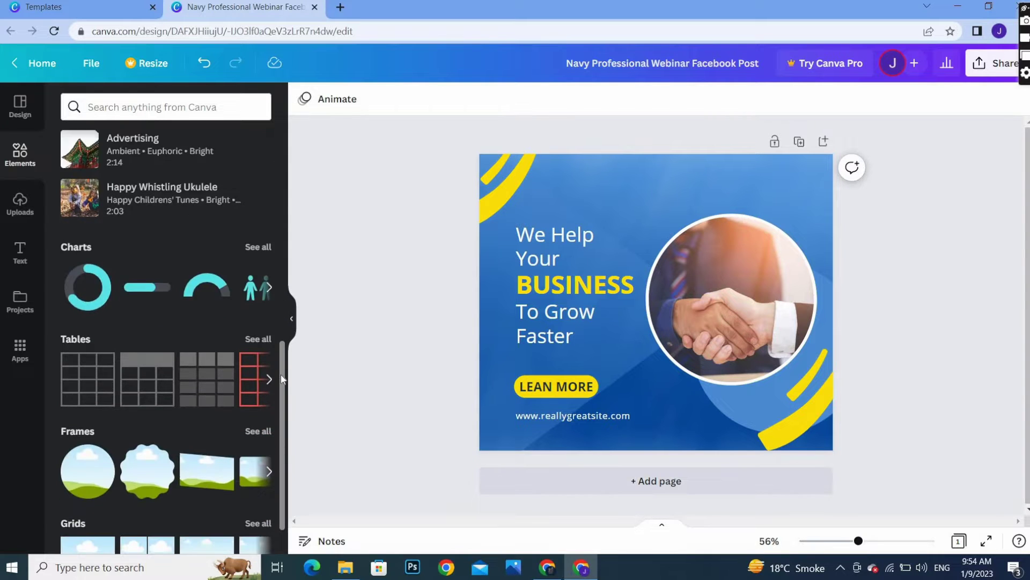
scroll(299, 429, "down", 1)
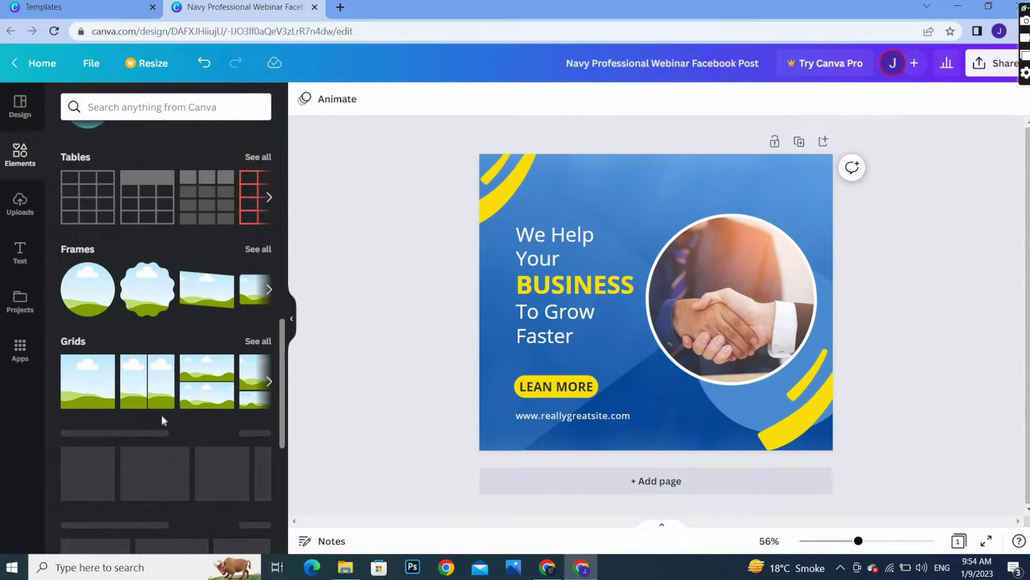
scroll(297, 453, "down", 3)
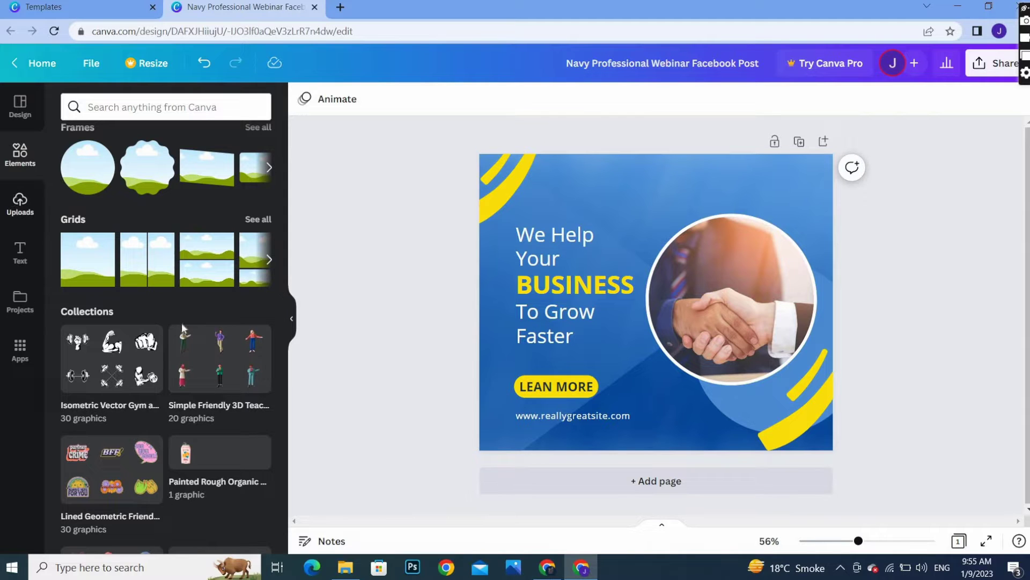
Try out the red-sweater figure from the Simple Friendly 3D Teachers collection by shrinking and moving it over the headline, and delete it
left_click(249, 344)
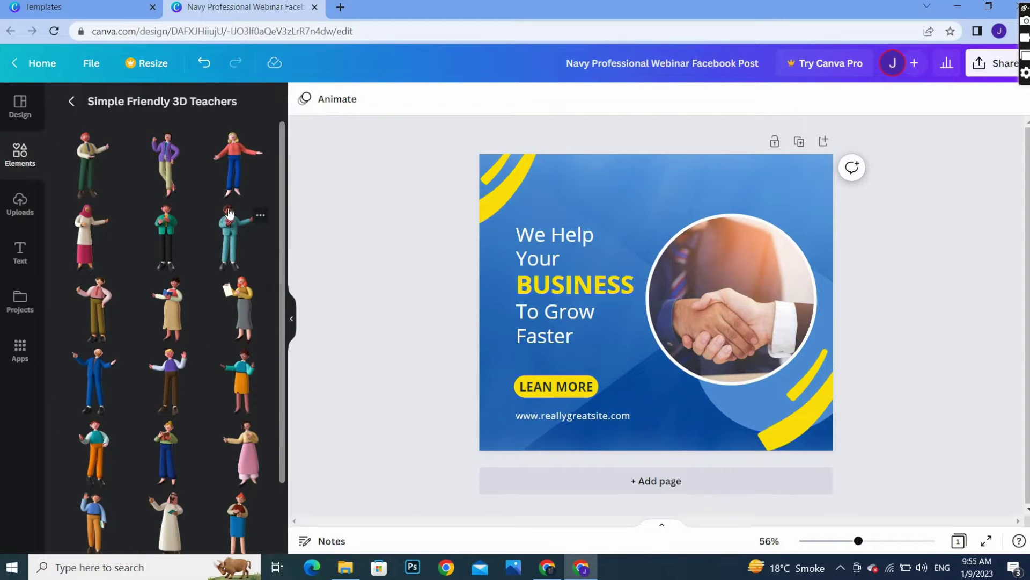
left_click(237, 165)
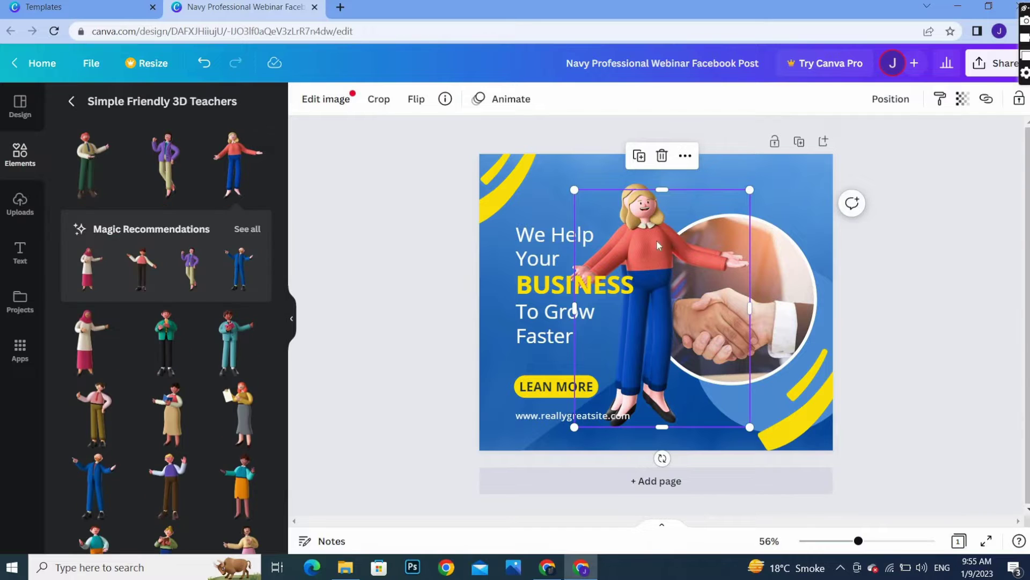
left_click(661, 156)
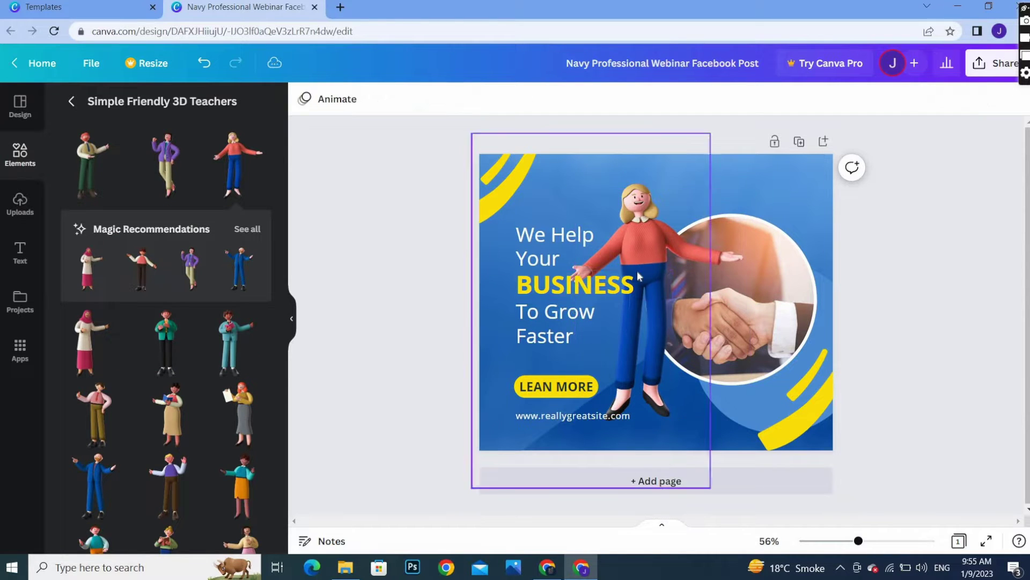
key("ctrl+z")
left_click_drag(639, 247, 605, 237)
left_click_drag(703, 412, 639, 343)
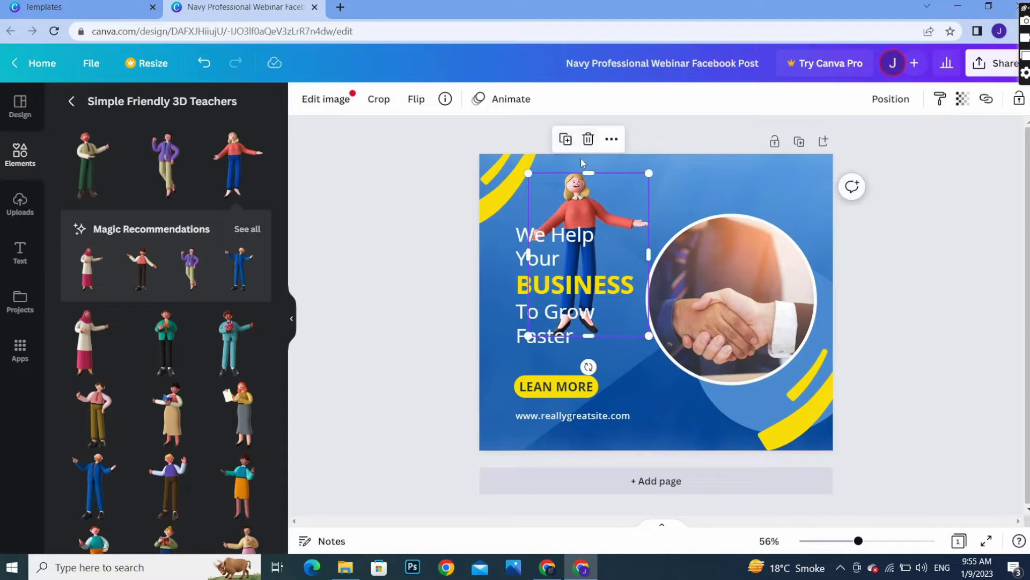
left_click_drag(586, 211, 608, 210)
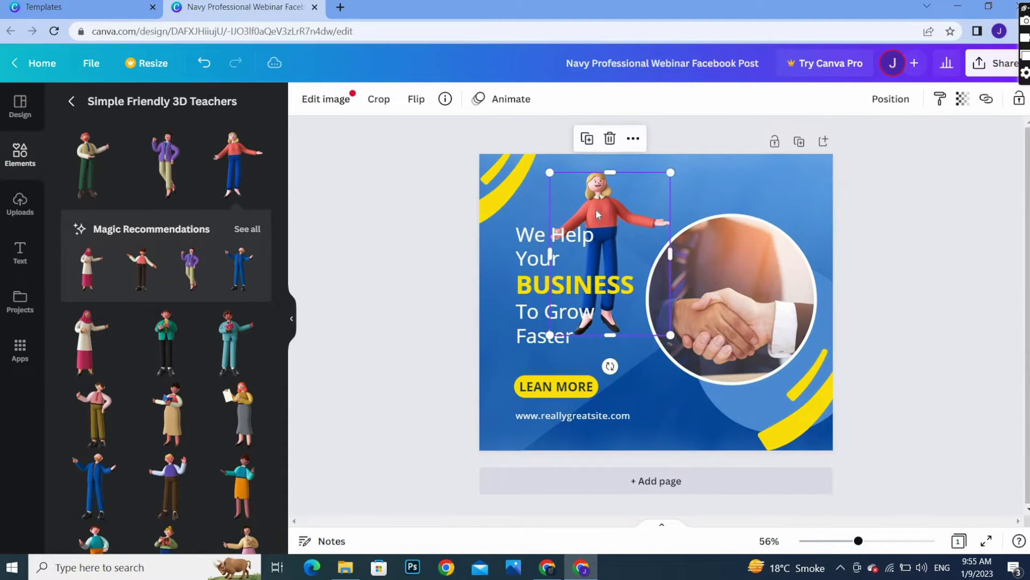
left_click(609, 138)
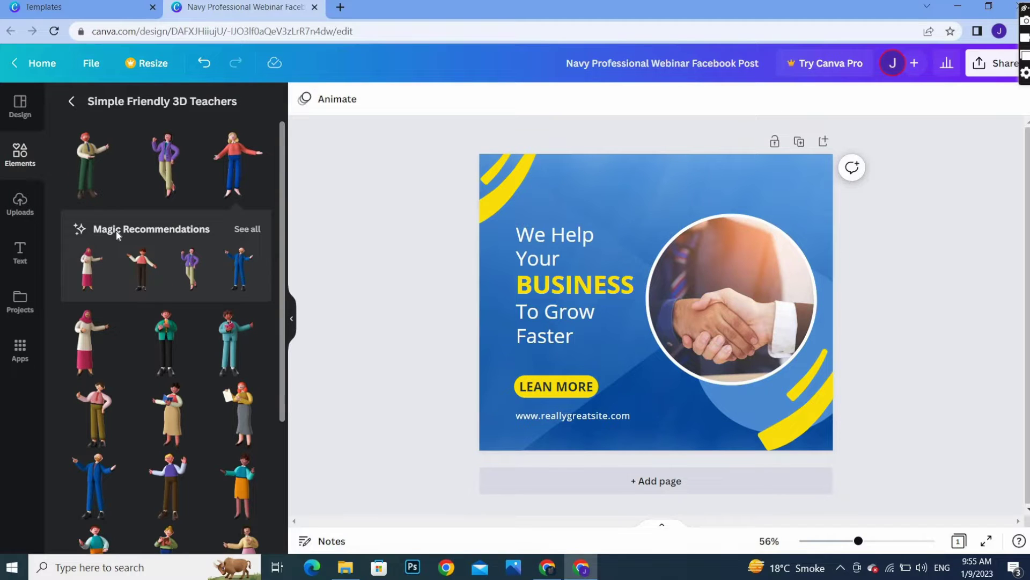
Upload the Four-Seasons-Logo-Light image from the Downloads folder
left_click(20, 214)
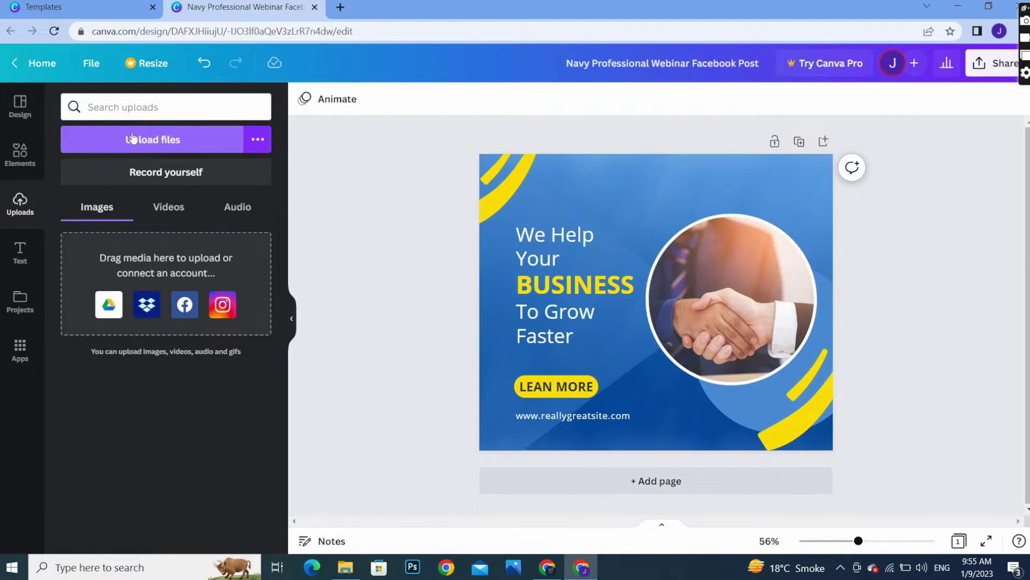
left_click(150, 148)
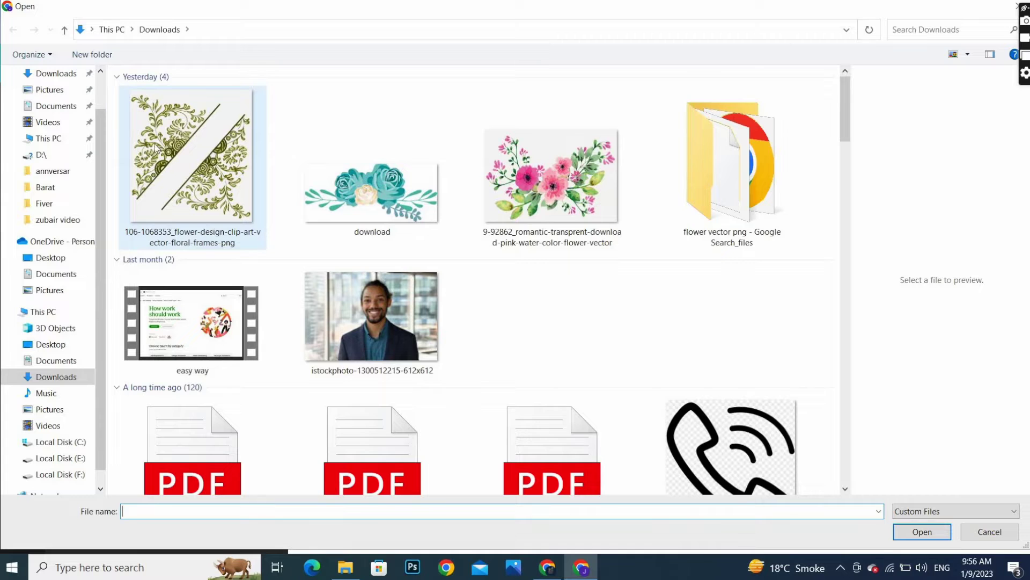
left_click_drag(846, 109, 847, 427)
scroll(708, 97, "up", 2)
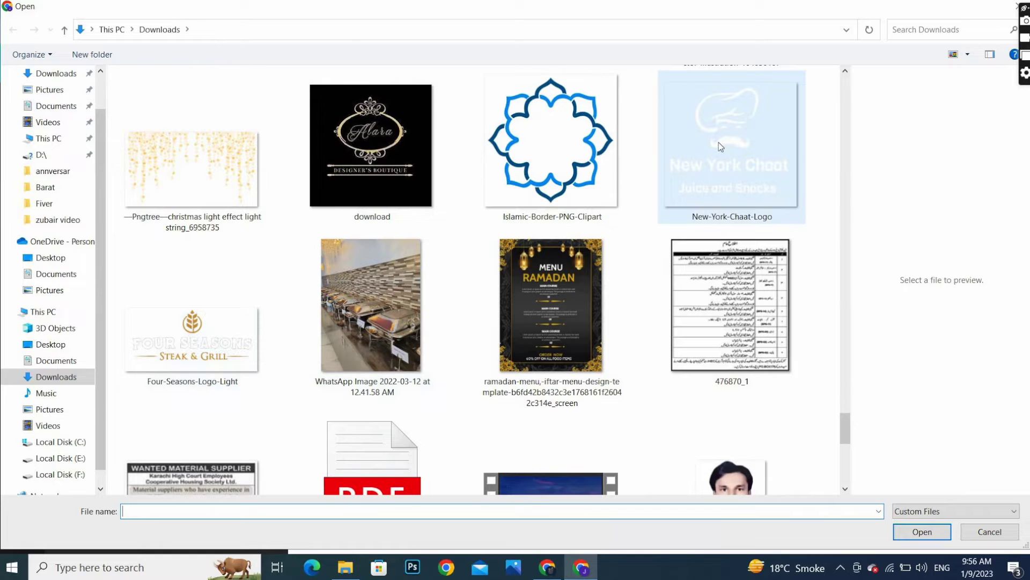
left_click(201, 340)
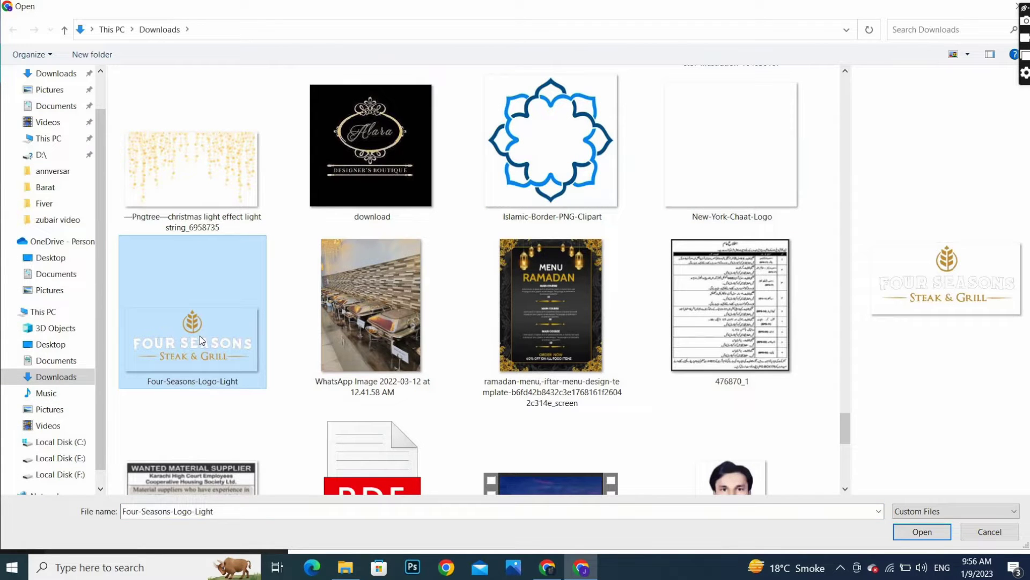
left_click(922, 536)
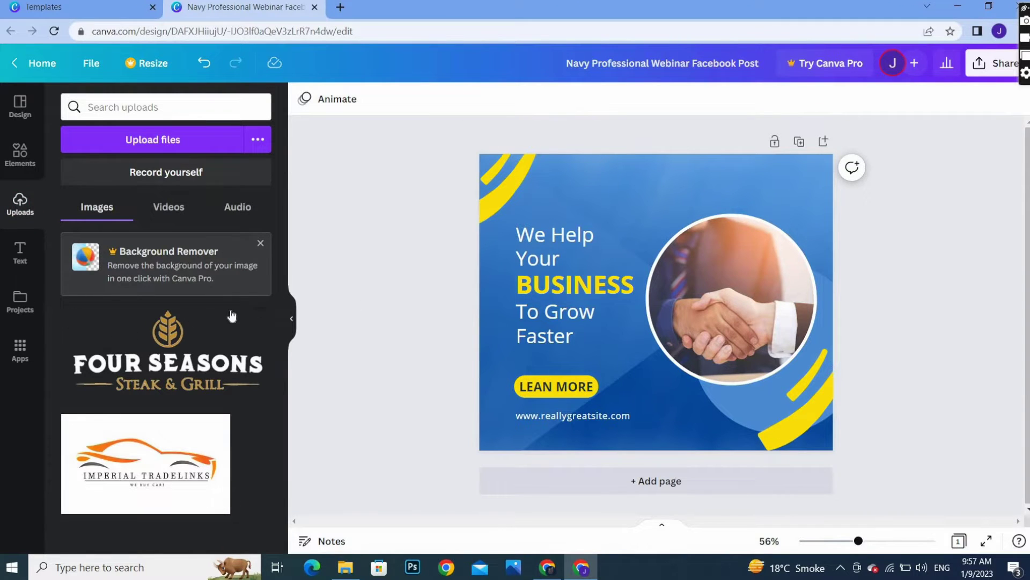
Add the Four Seasons logo to the page at about half size and shift the overlapping BUSINESS text toward the page's left edge
left_click(65, 338)
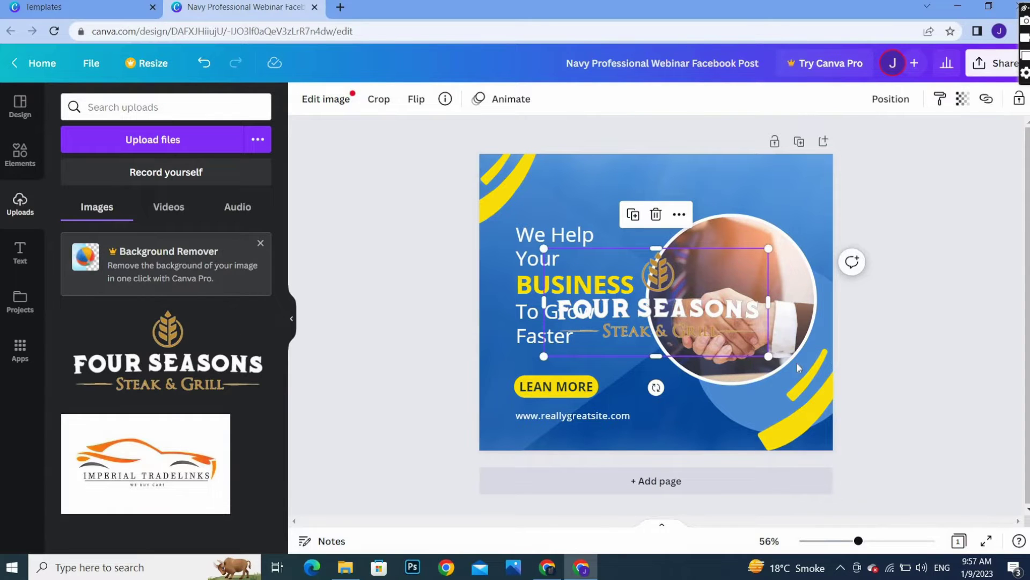
left_click_drag(769, 356, 660, 304)
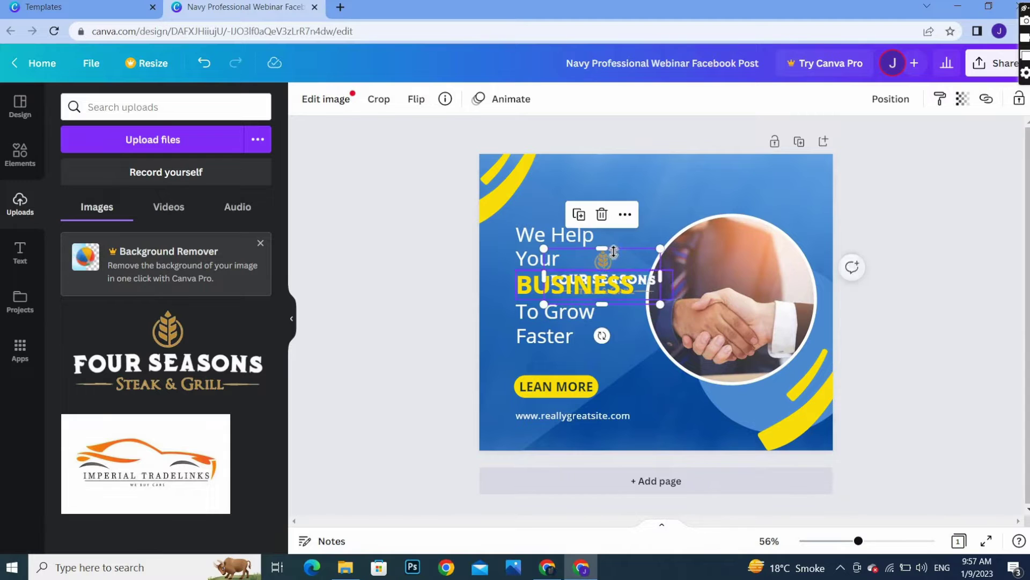
left_click_drag(590, 265, 592, 257)
key("ctrl+z")
left_click(653, 285)
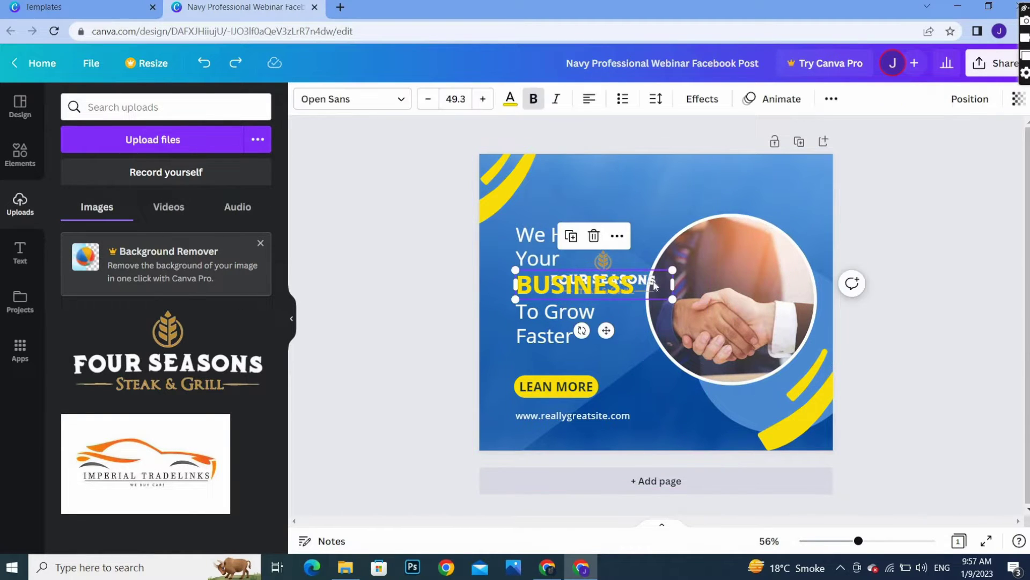
left_click_drag(662, 260, 611, 290)
left_click(651, 285)
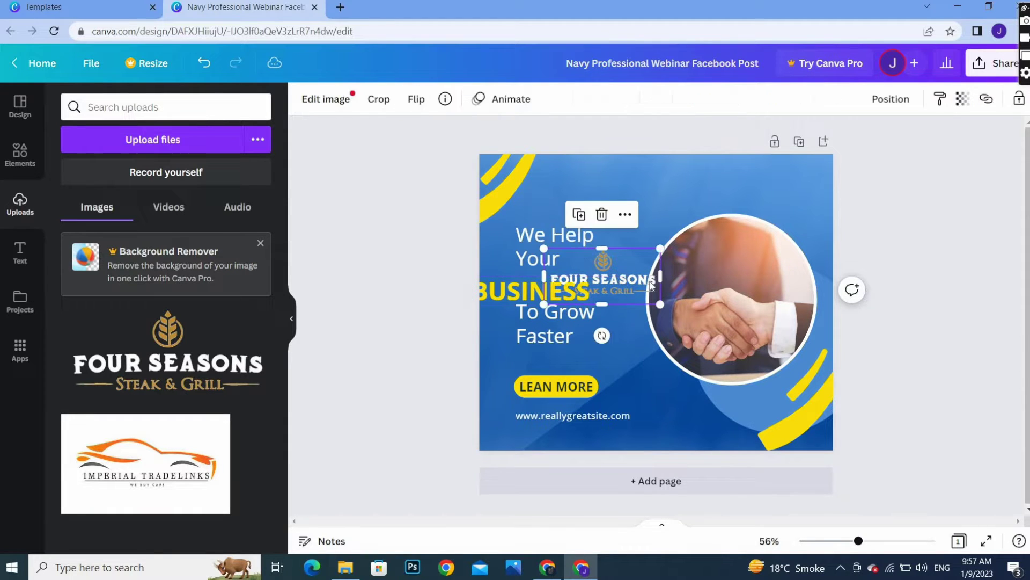
Move the Four Seasons logo into the page's upper-right corner above the round photo and shrink it slightly
left_click_drag(663, 261, 812, 191)
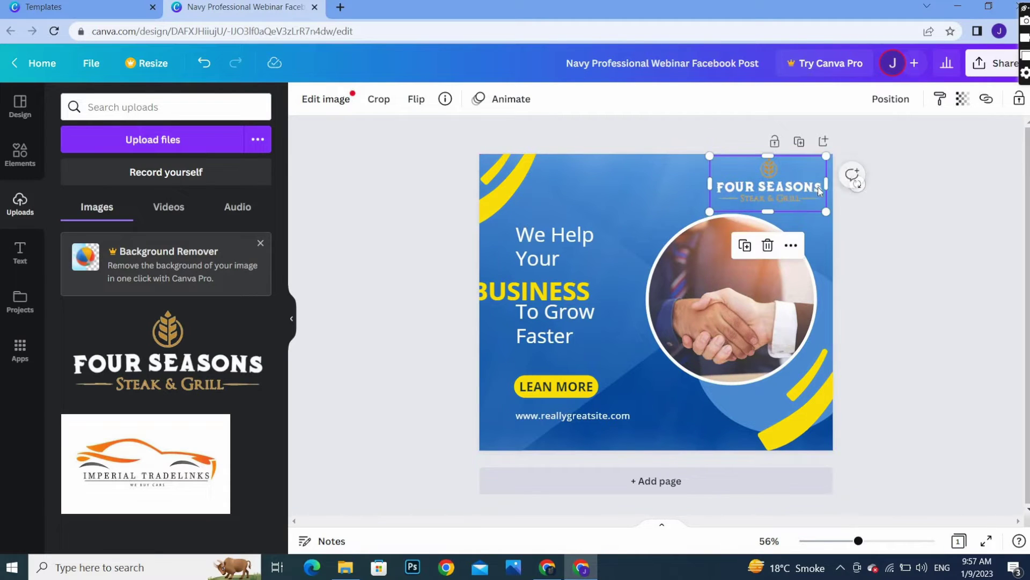
left_click_drag(821, 211, 781, 186)
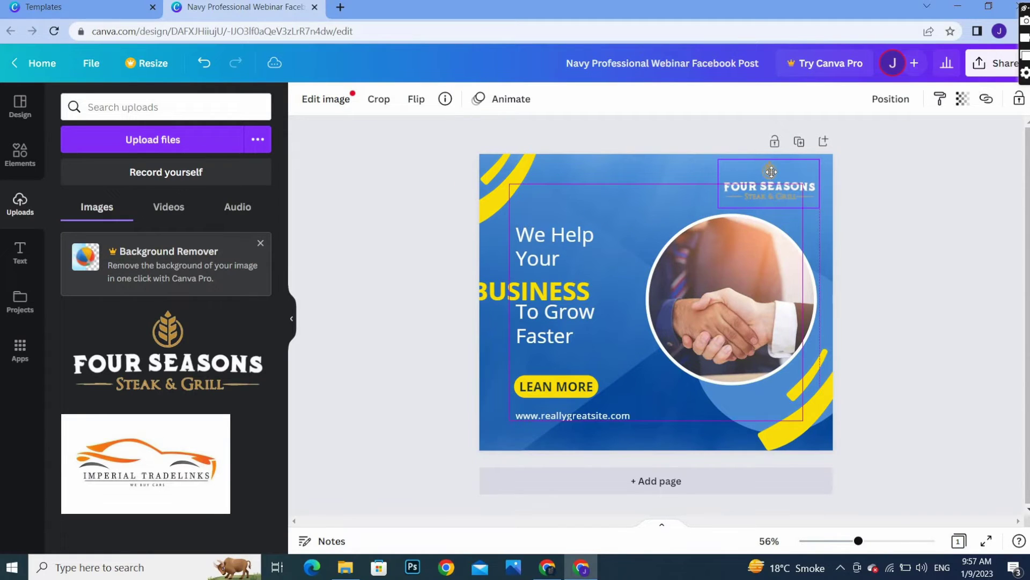
left_click(893, 226)
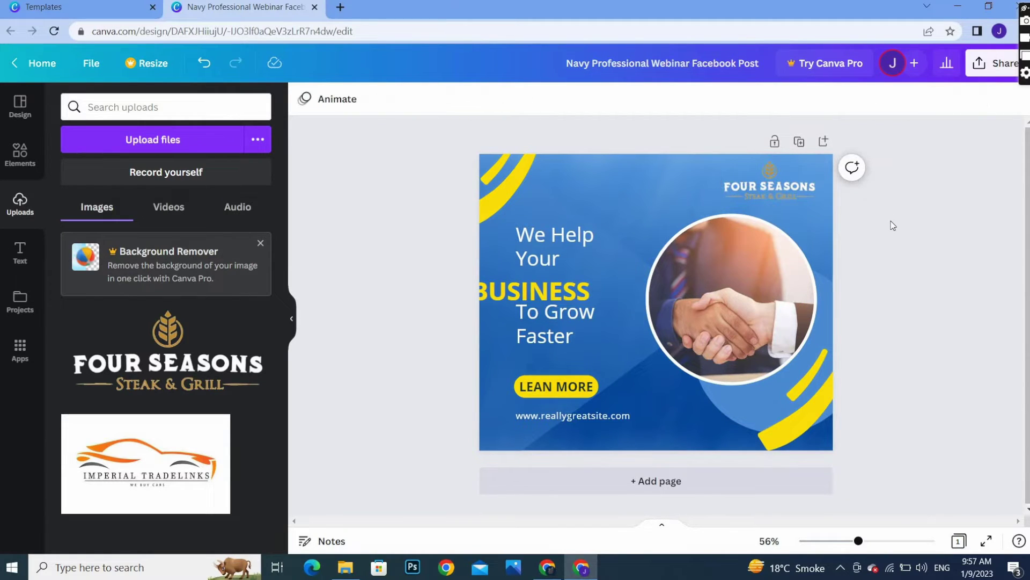
Upload the photo "WhatsApp Image 2022-05-16 at 8.53.44 PM (1)" from Downloads and use it to replace the handshake picture in the round frame
left_click(745, 305)
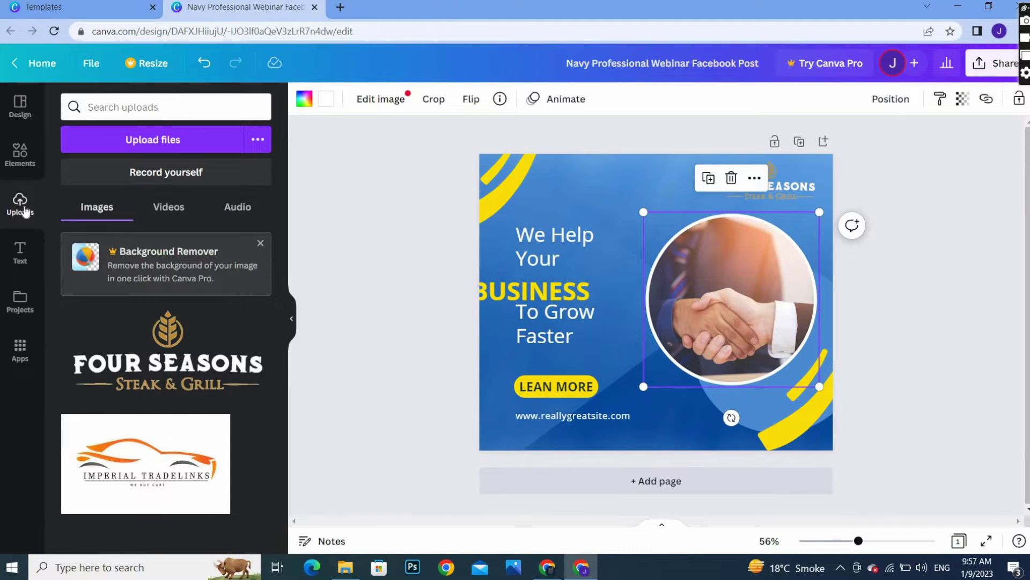
left_click(134, 139)
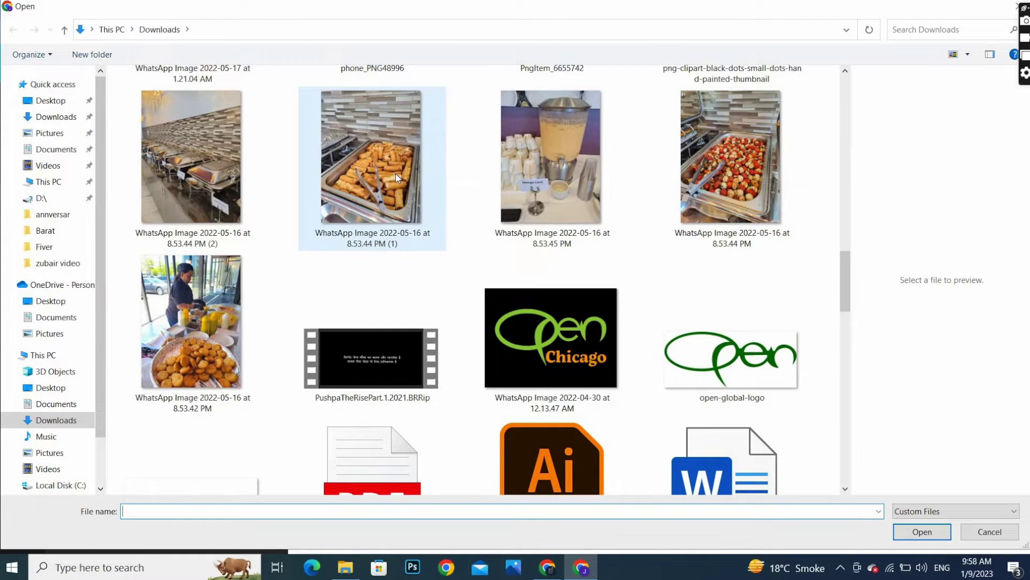
left_click(381, 170)
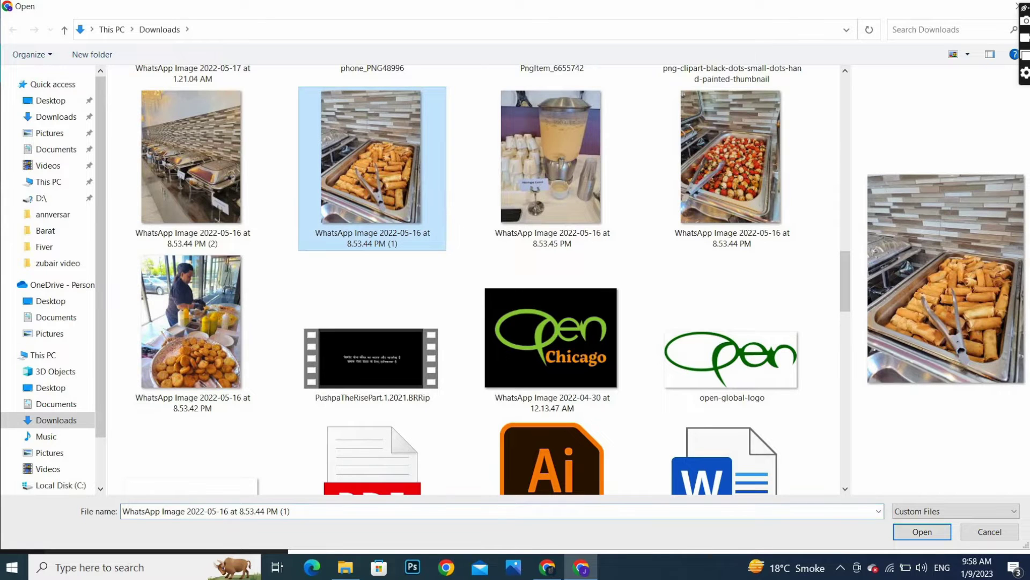
left_click(935, 532)
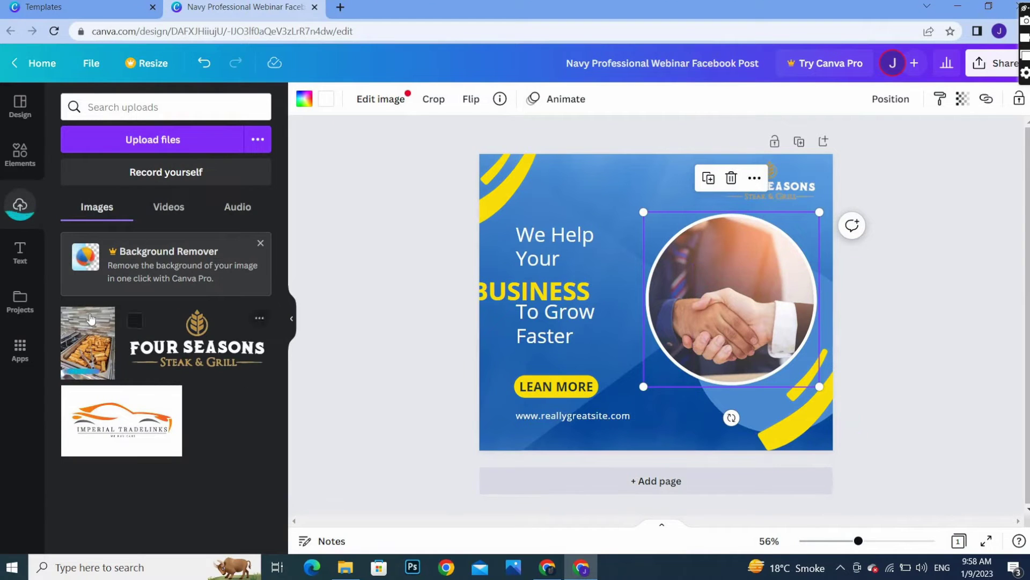
left_click(90, 324)
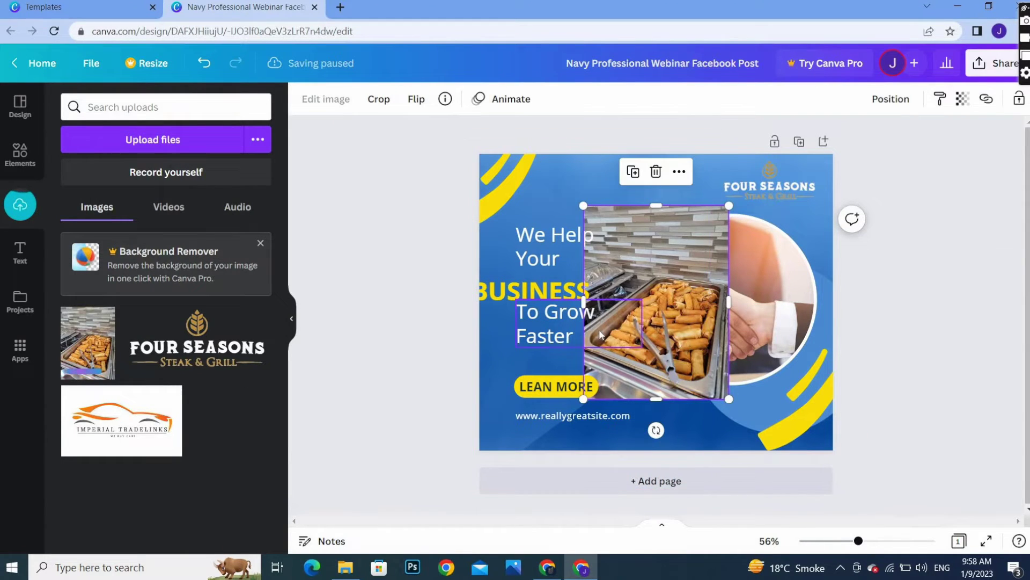
left_click_drag(691, 357, 755, 347)
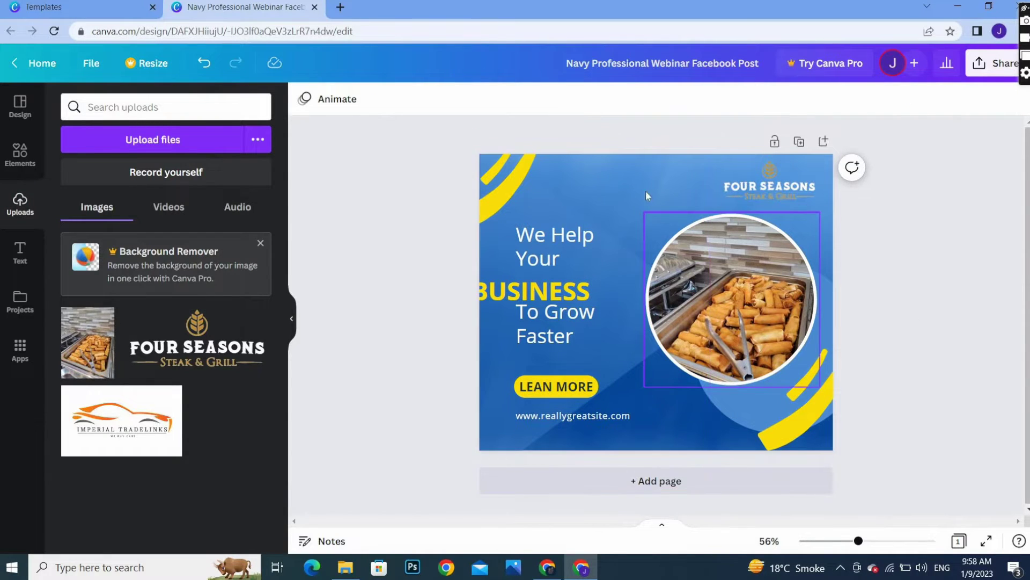
Slide the large translucent triangle toward the page's left edge and recolor the blue page background to the default medium gray
left_click(678, 169)
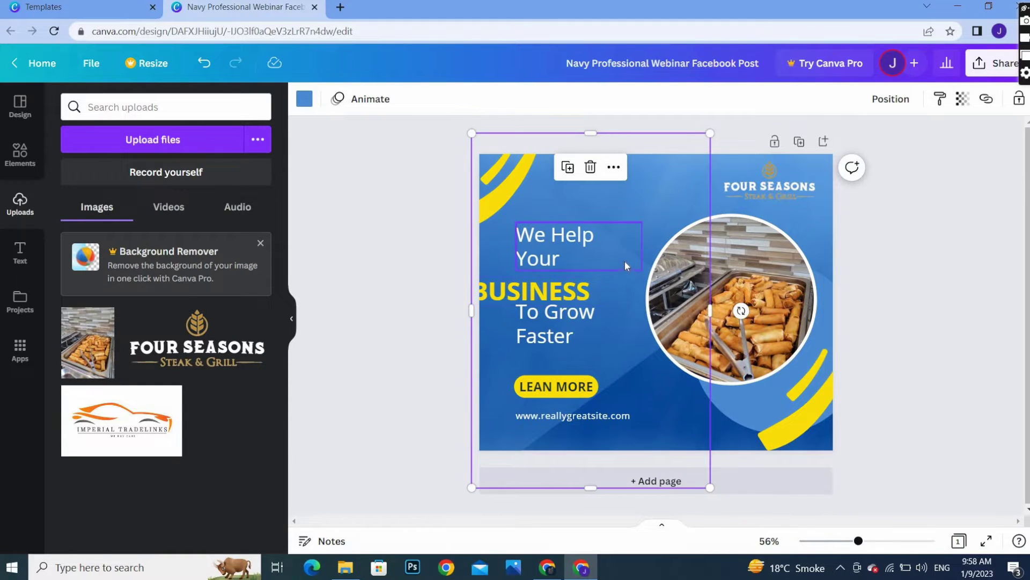
left_click_drag(659, 183, 548, 186)
left_click(626, 186)
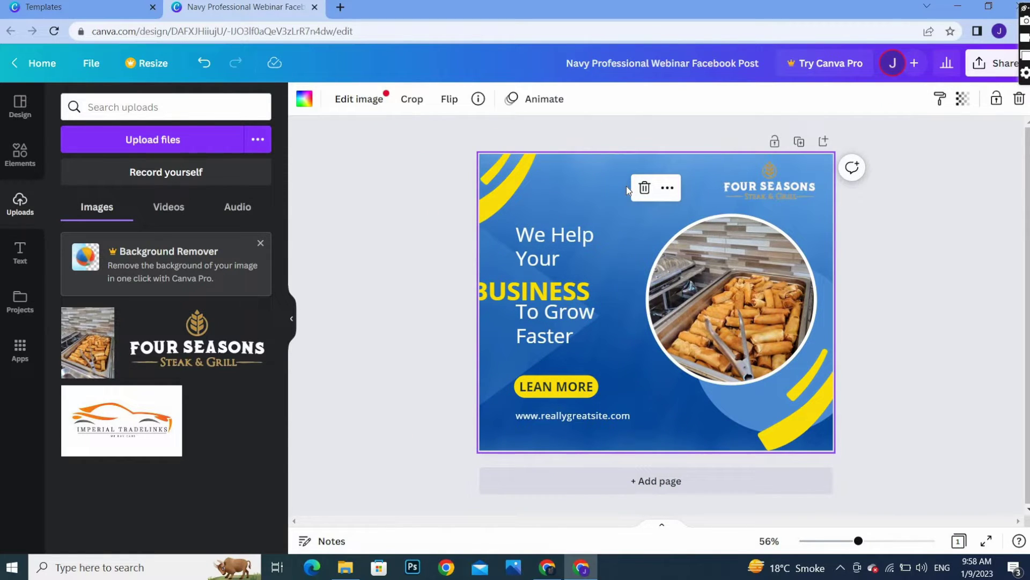
left_click(305, 99)
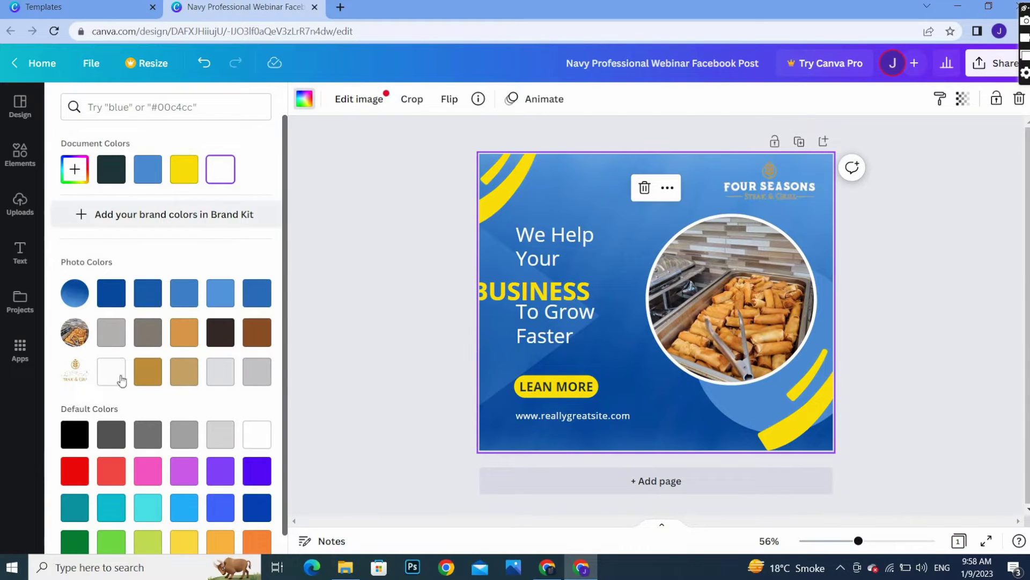
left_click(74, 444)
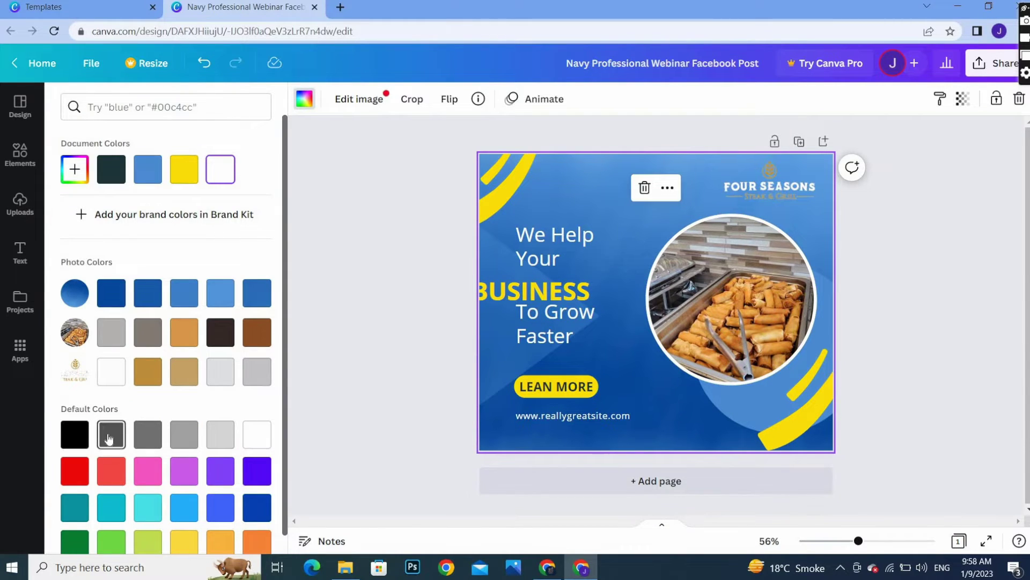
left_click(107, 439)
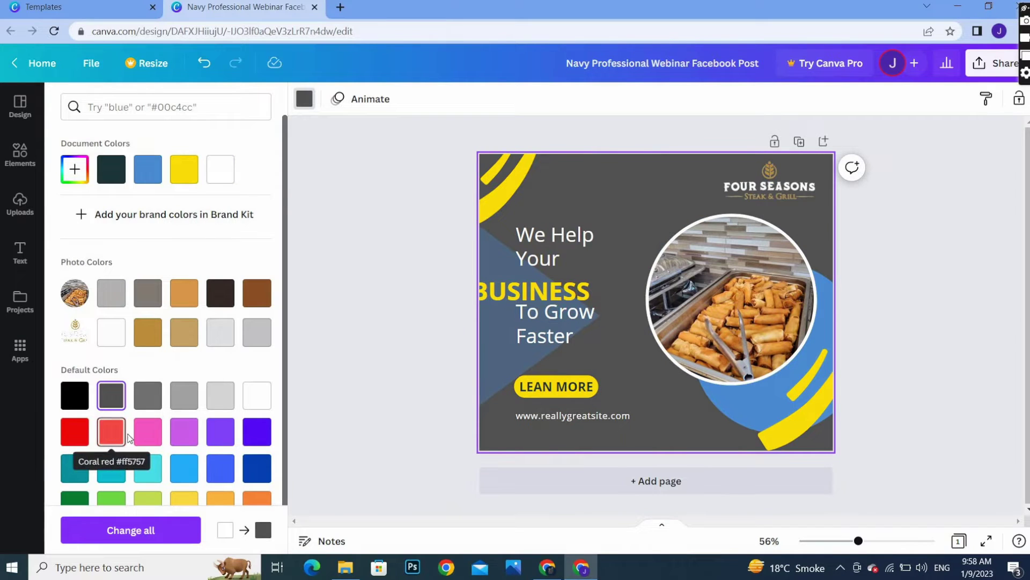
left_click(175, 400)
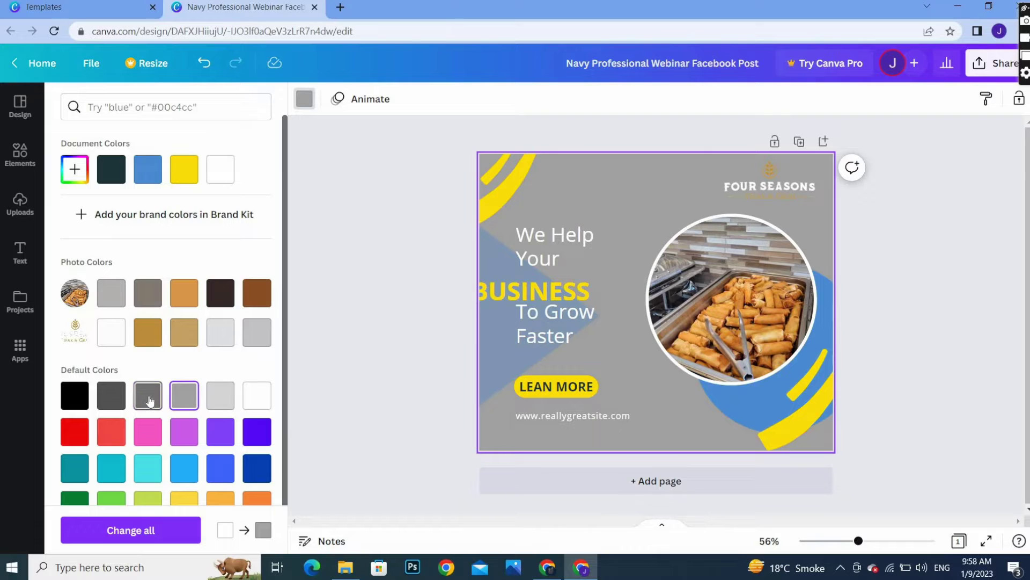
left_click(150, 400)
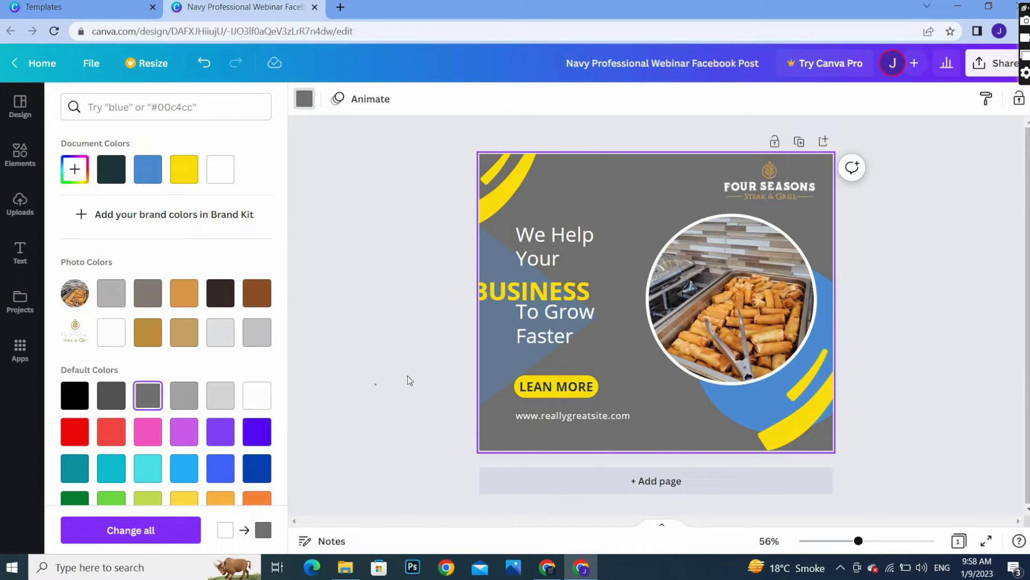
Recolor the blue triangle behind the headline with the dark teal document color and shift it right until its tip reaches behind the round photo
left_click(424, 373)
left_click(509, 357)
left_click_drag(509, 358, 555, 349)
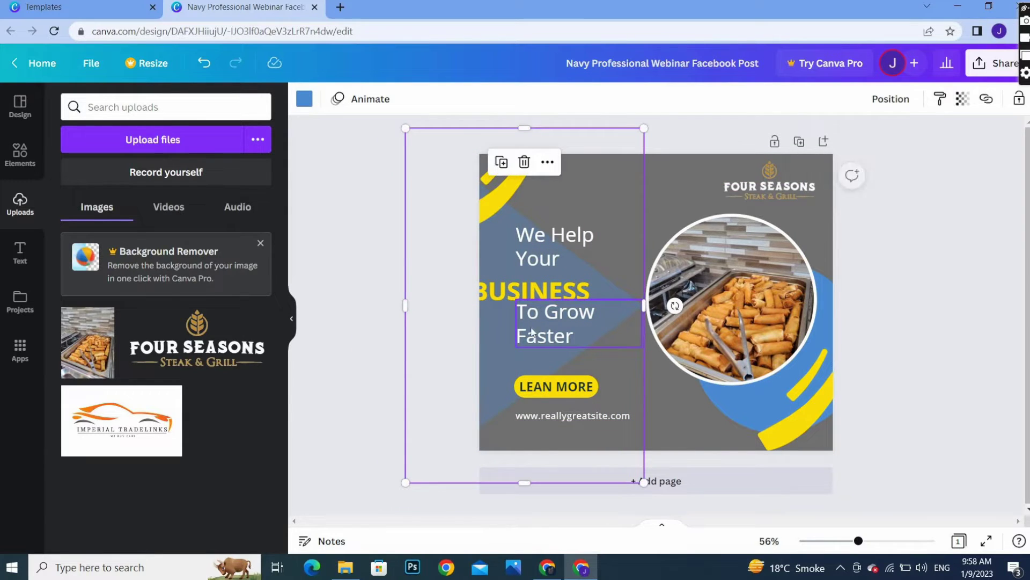
left_click(304, 100)
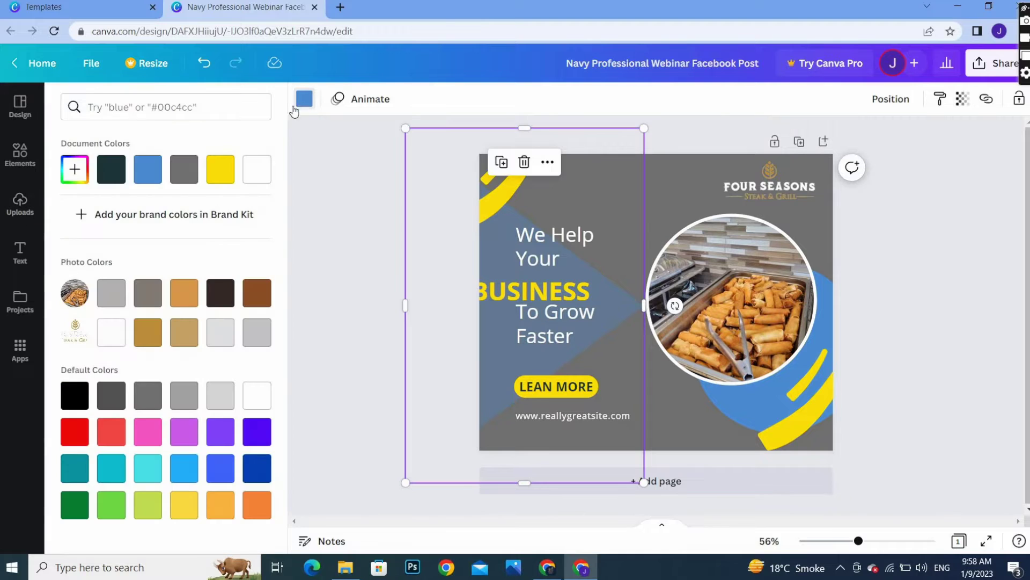
left_click(111, 169)
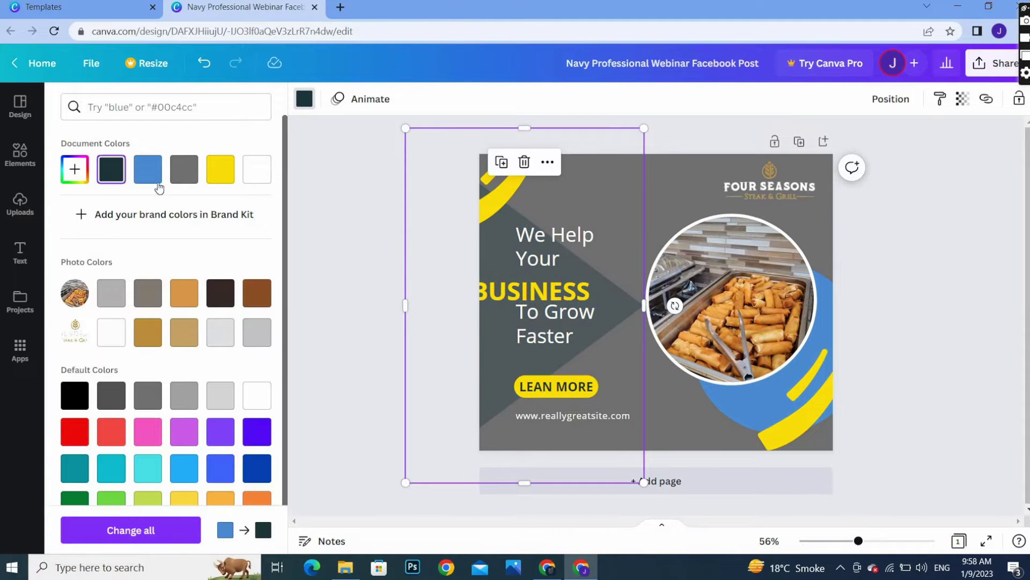
left_click(499, 375)
left_click(379, 252)
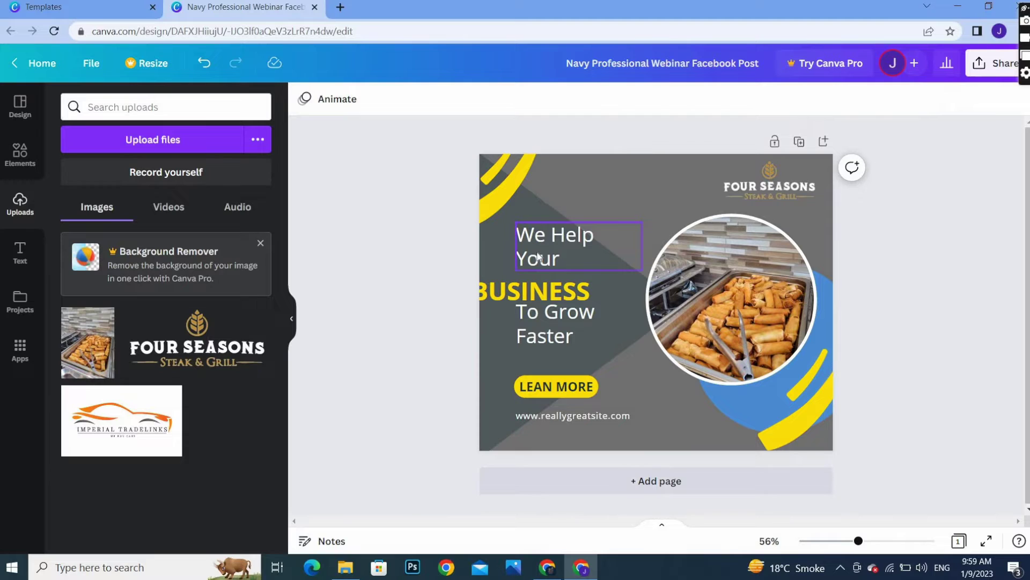
Move the yellow BUSINESS text right so it lines up between "We Help Your" and "To Grow Faster"
left_click(539, 256)
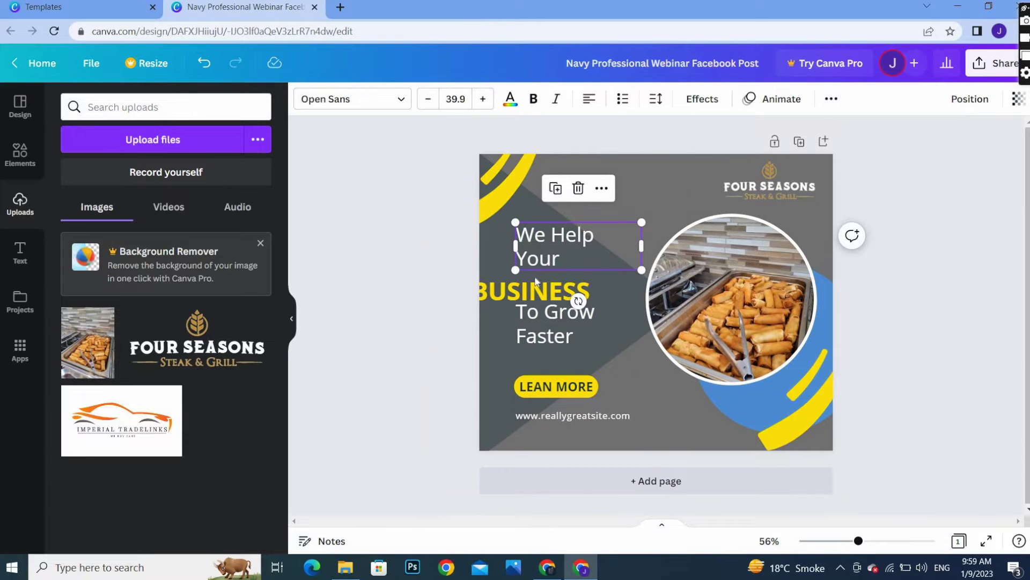
left_click(533, 294)
left_click_drag(533, 295, 577, 287)
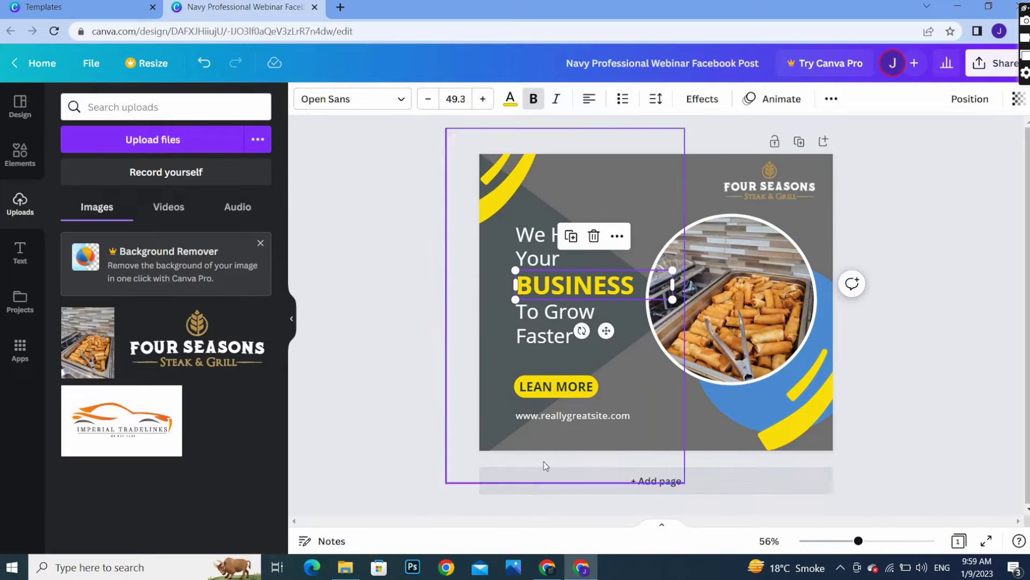
left_click(552, 395)
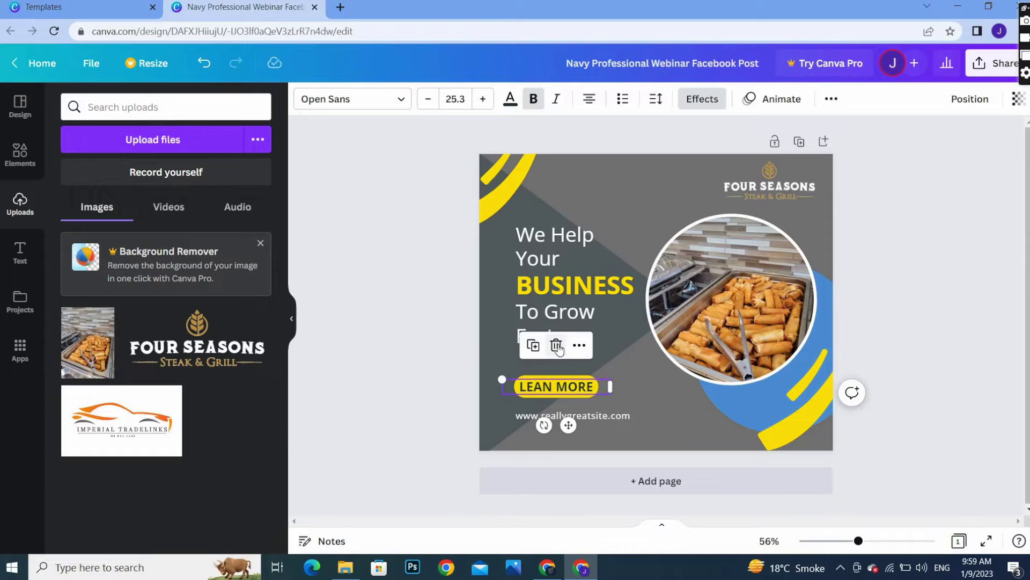
left_click(555, 340)
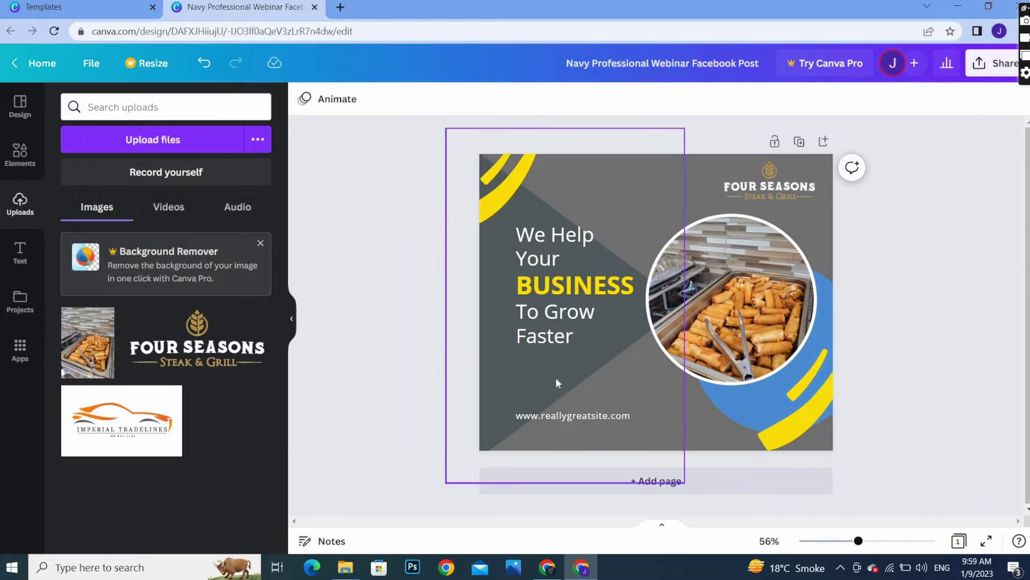
left_click(552, 414)
left_click(601, 377)
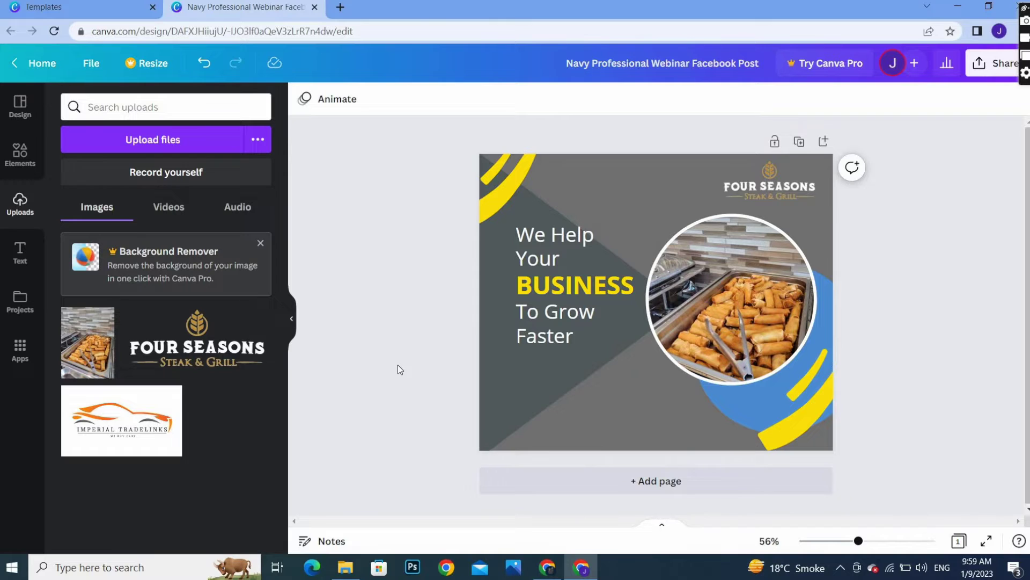
Try white, gold and light gray on the blue circle behind the round photo, and settle on the photo's brownish gray
left_click(757, 411)
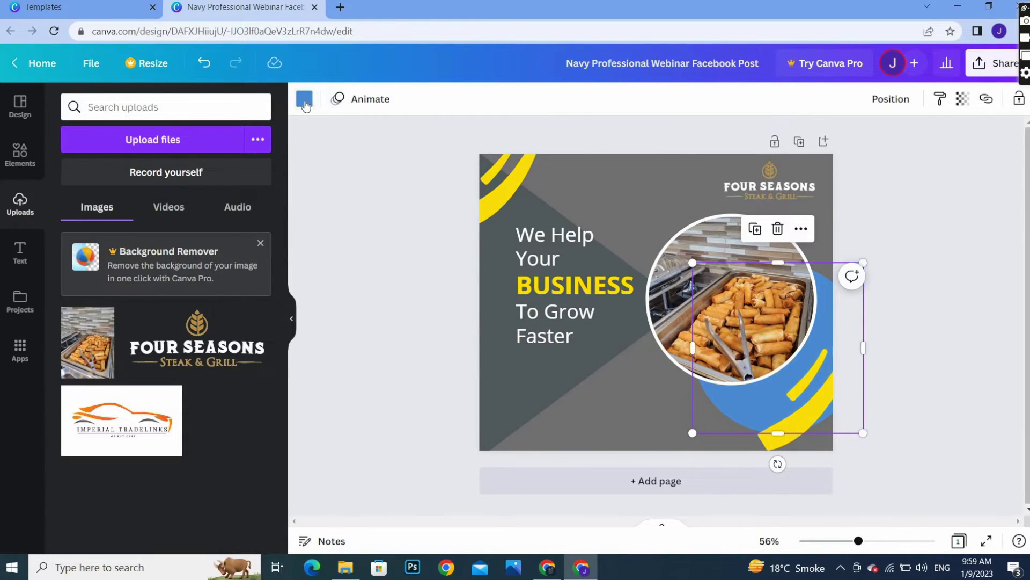
left_click(304, 100)
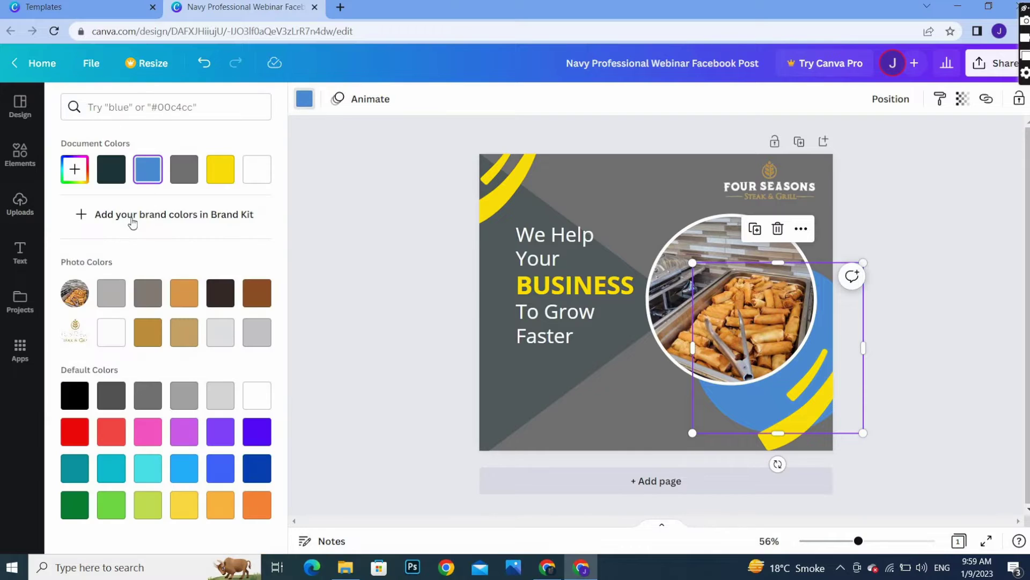
left_click(252, 179)
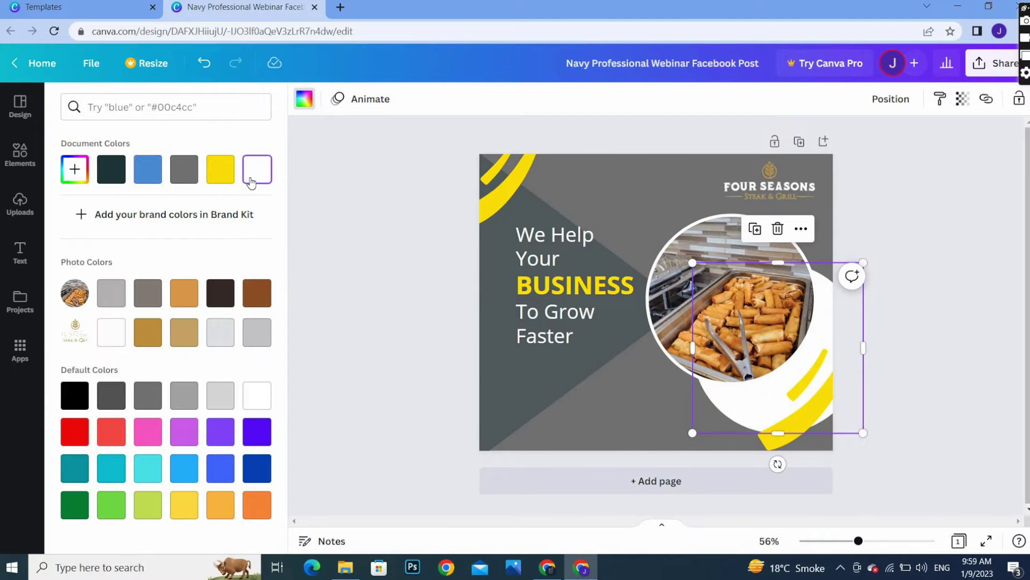
left_click(124, 333)
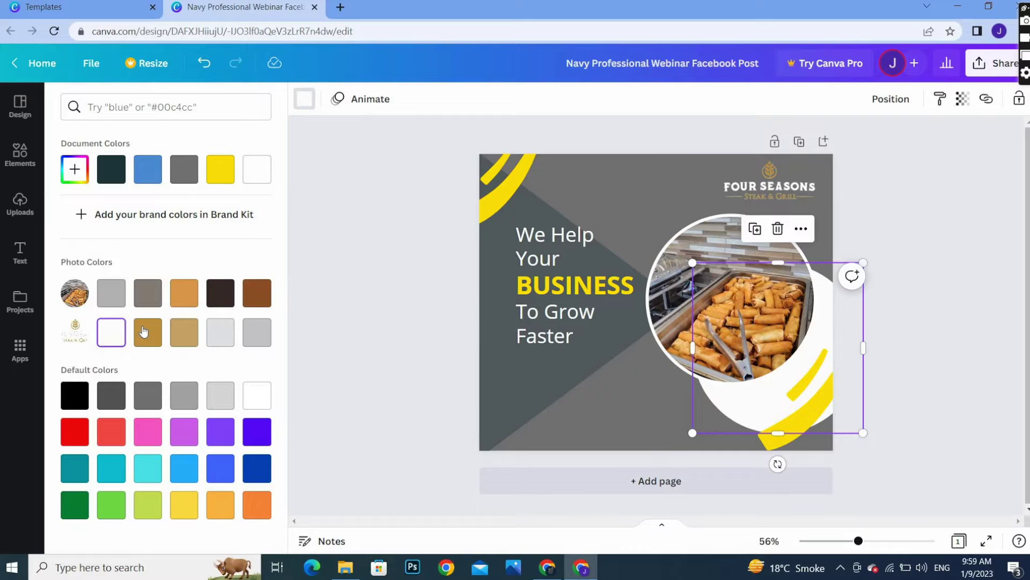
left_click(145, 332)
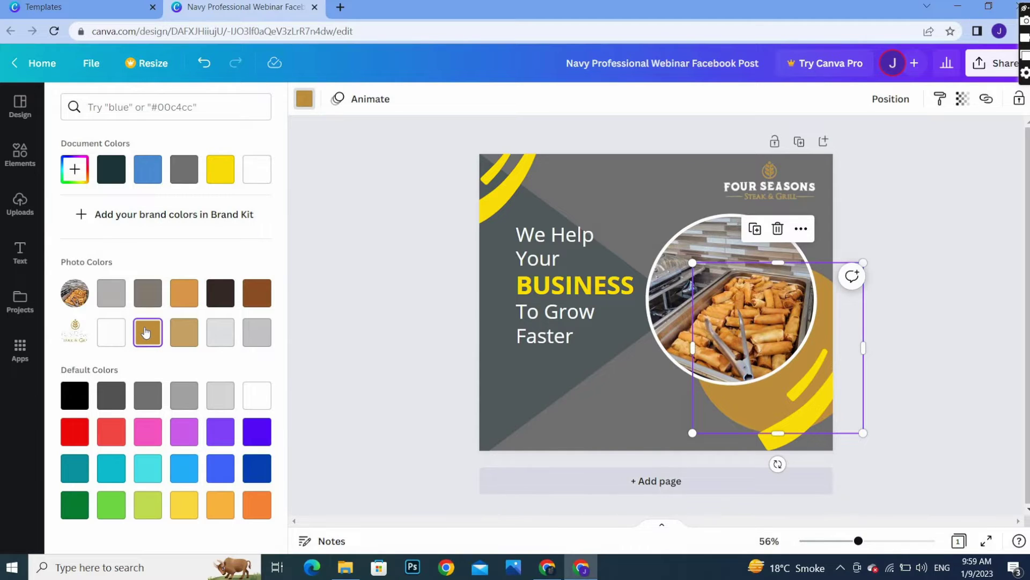
left_click(117, 297)
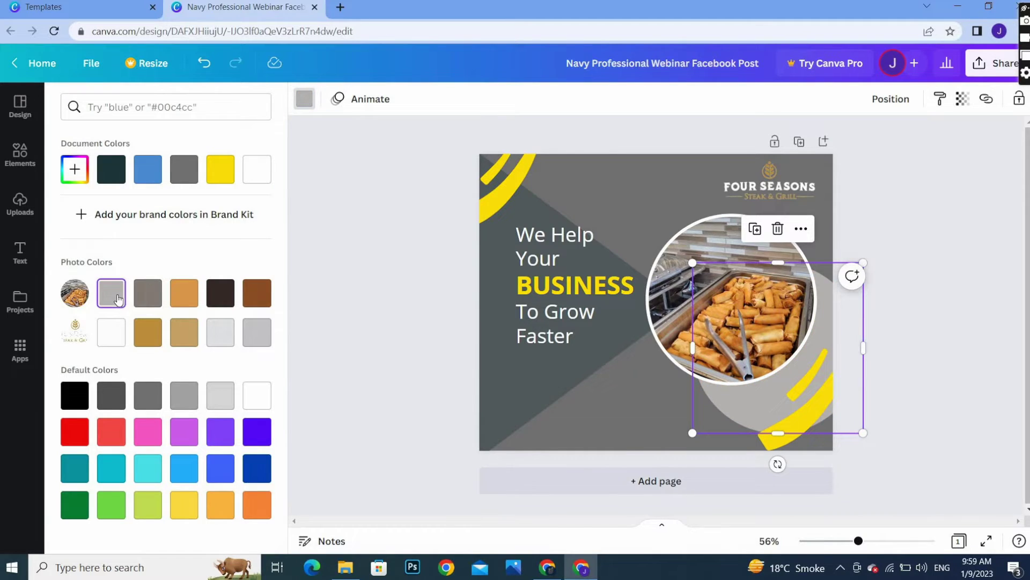
left_click(148, 306)
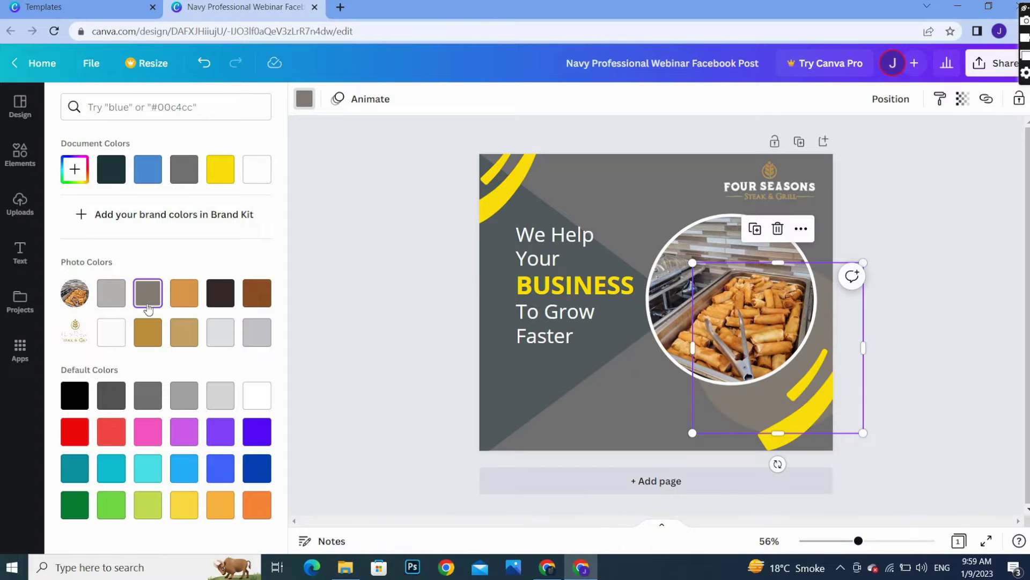
key("Escape")
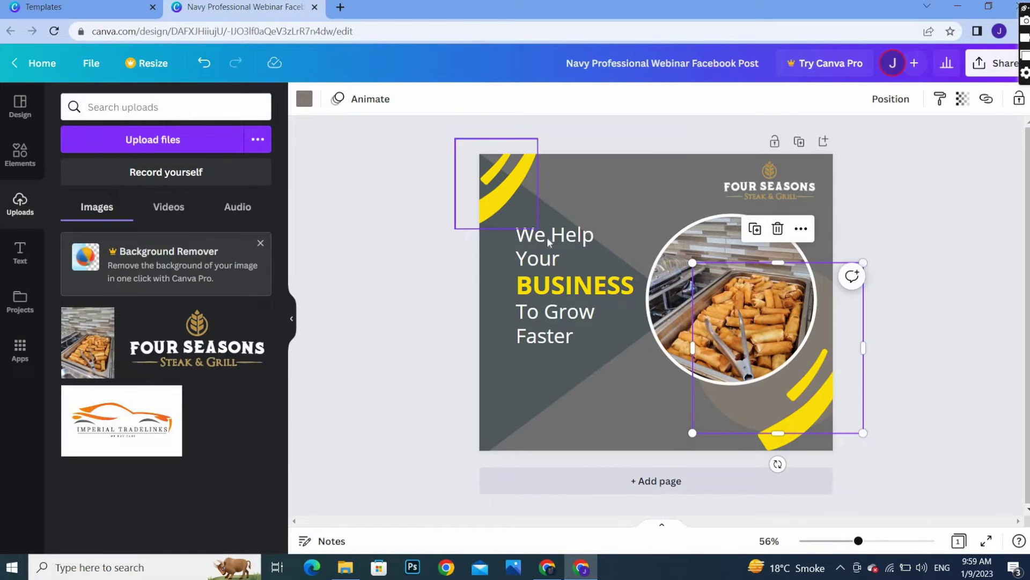
Replace the headline text "We Help Your" with "Delicious Food"
left_click(549, 268)
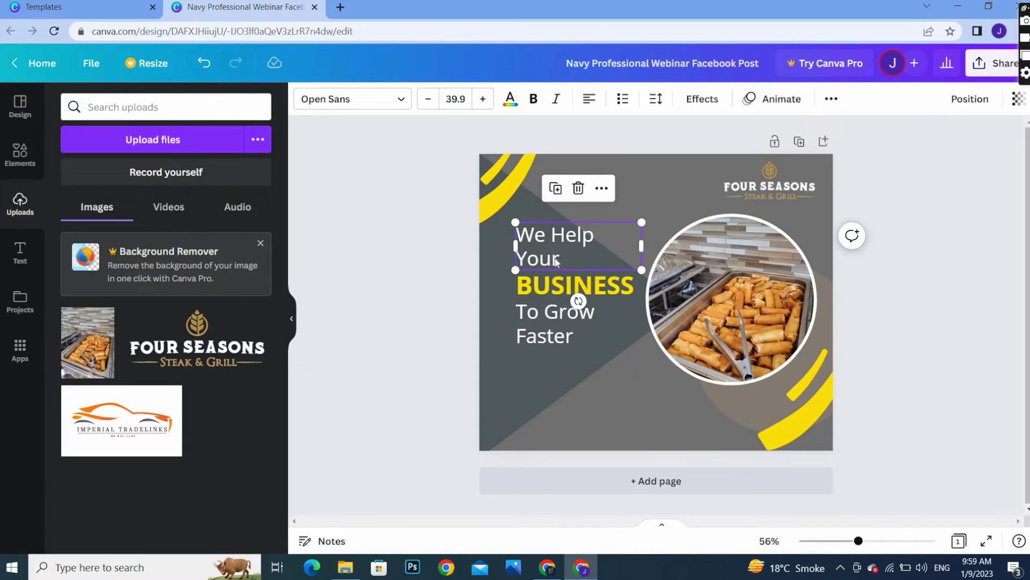
double_click(556, 261)
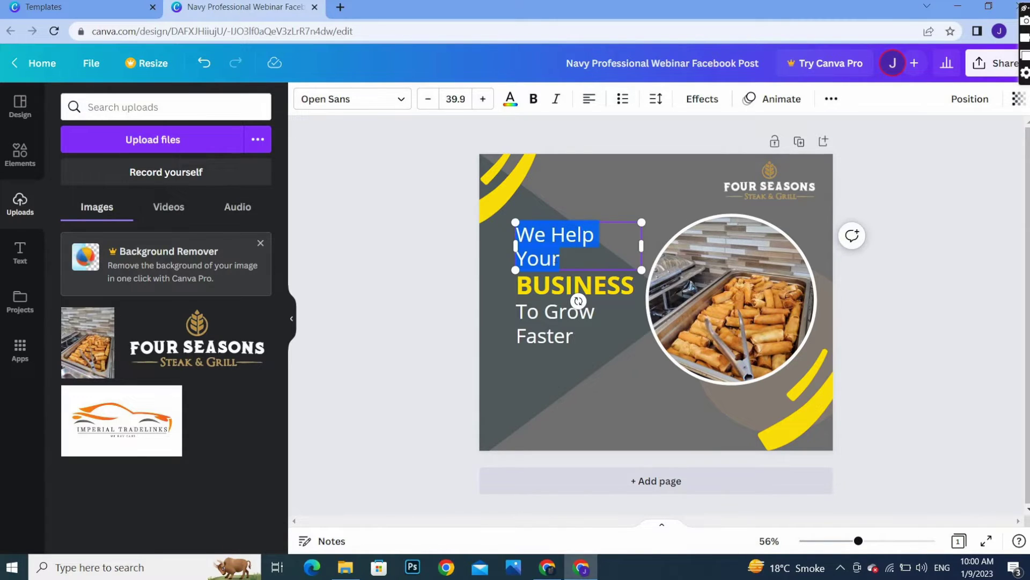
left_click(560, 259)
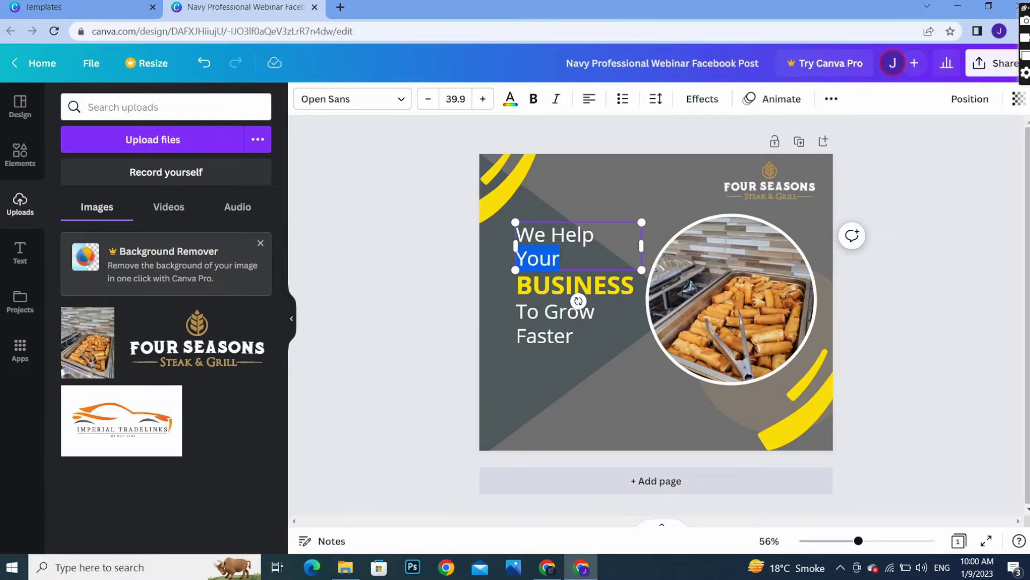
key("BackSpace")
key("BackSpace")
key("BackSpace")
key("BackSpace")
key("BackSpace")
key("BackSpace")
key("BackSpace")
key("BackSpace")
key("BackSpace")
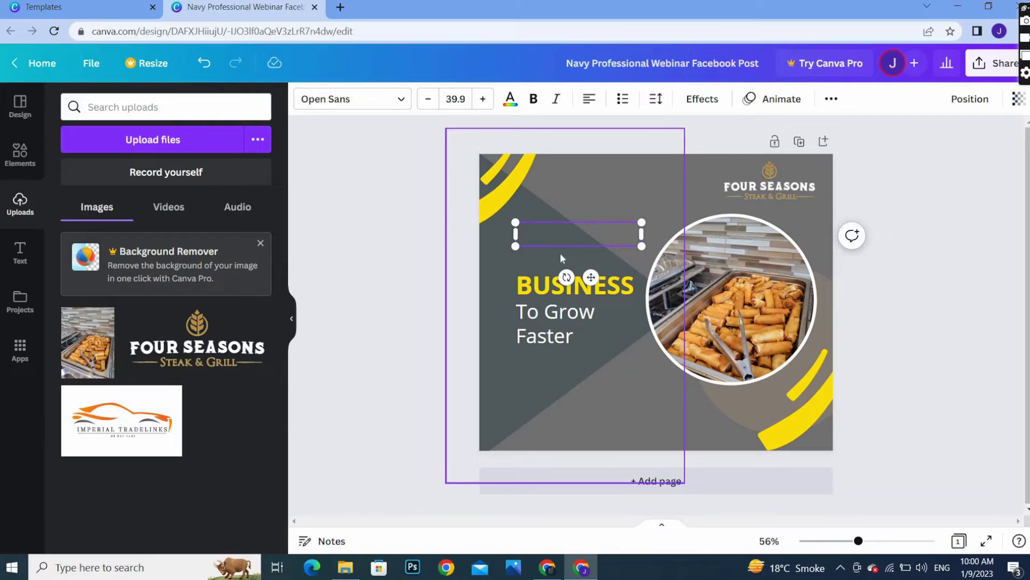
type("D")
type("elicious Food")
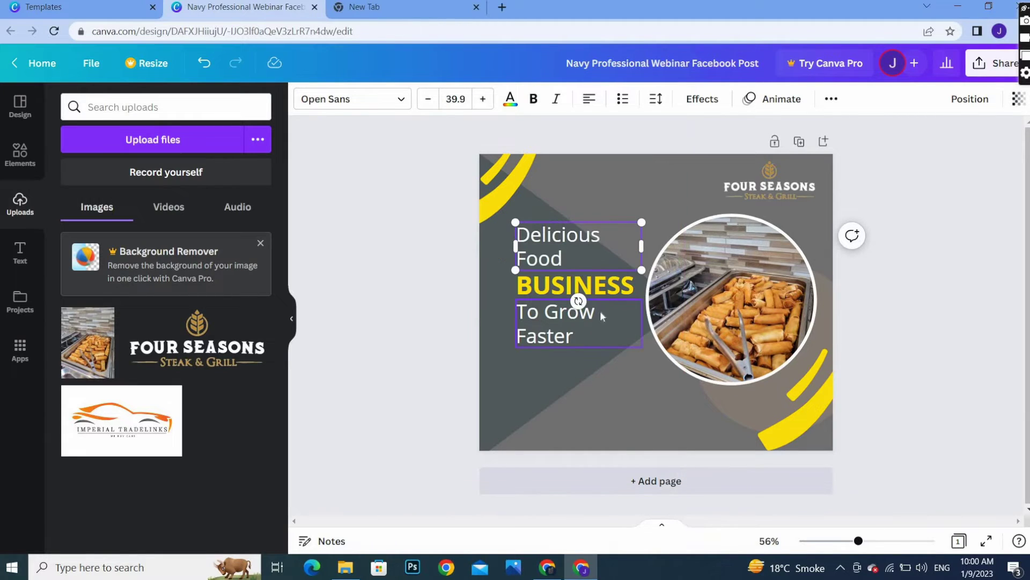
left_click(417, 349)
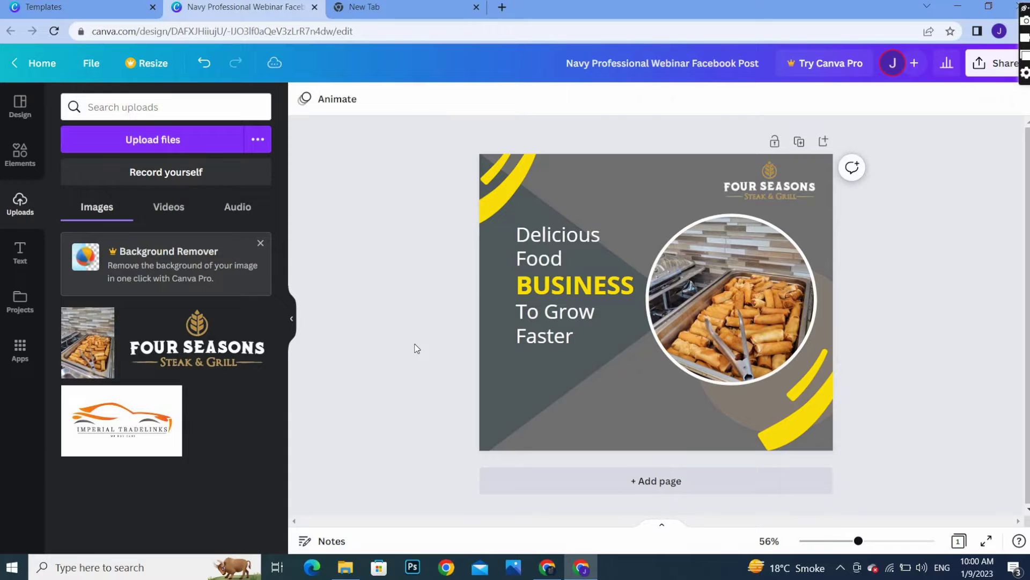
Make the "Delicious Food" text bold and color it black
left_click(556, 247)
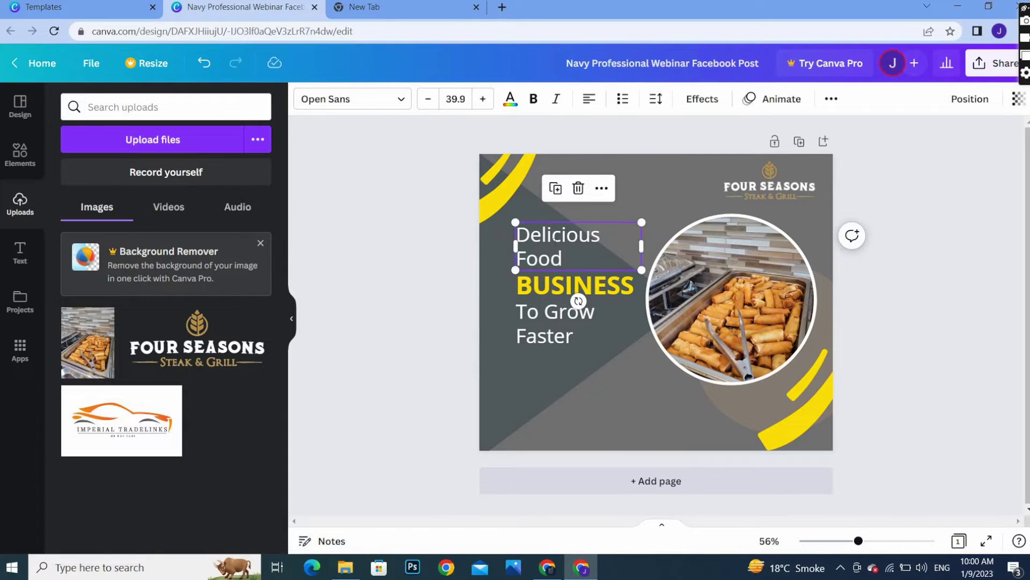
double_click(557, 238)
left_click(576, 259)
left_click_drag(489, 239, 490, 237)
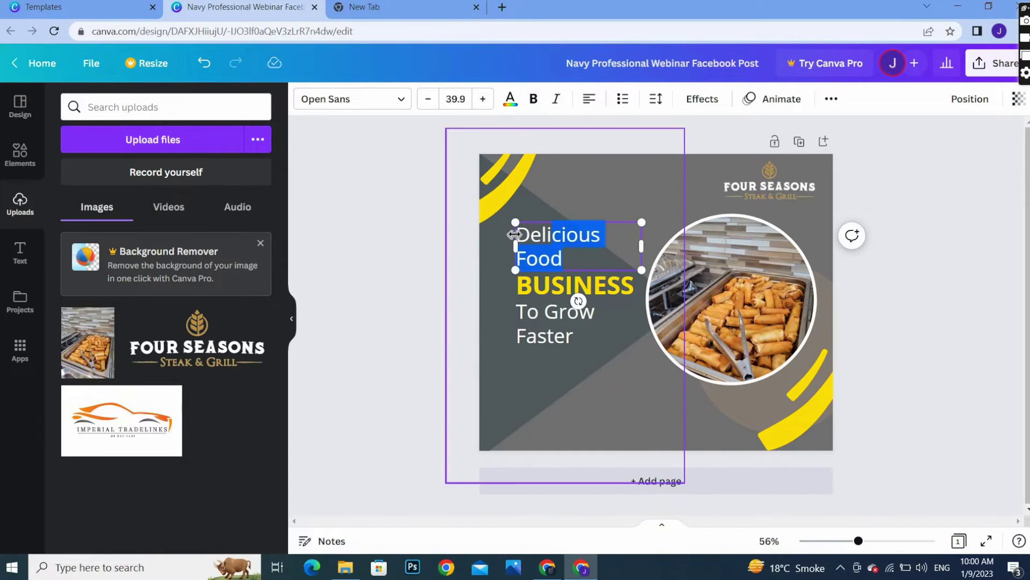
left_click(533, 99)
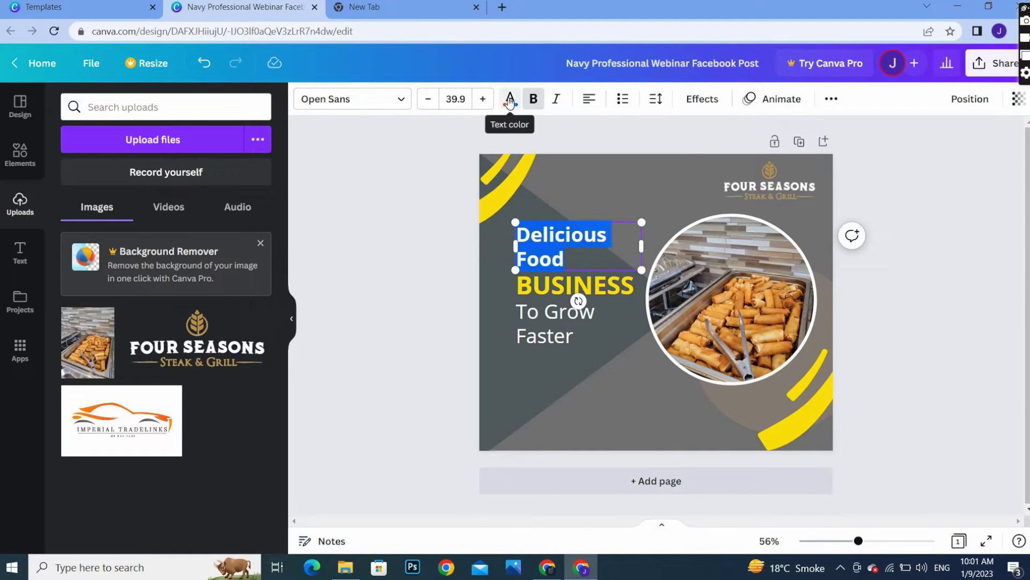
left_click(509, 100)
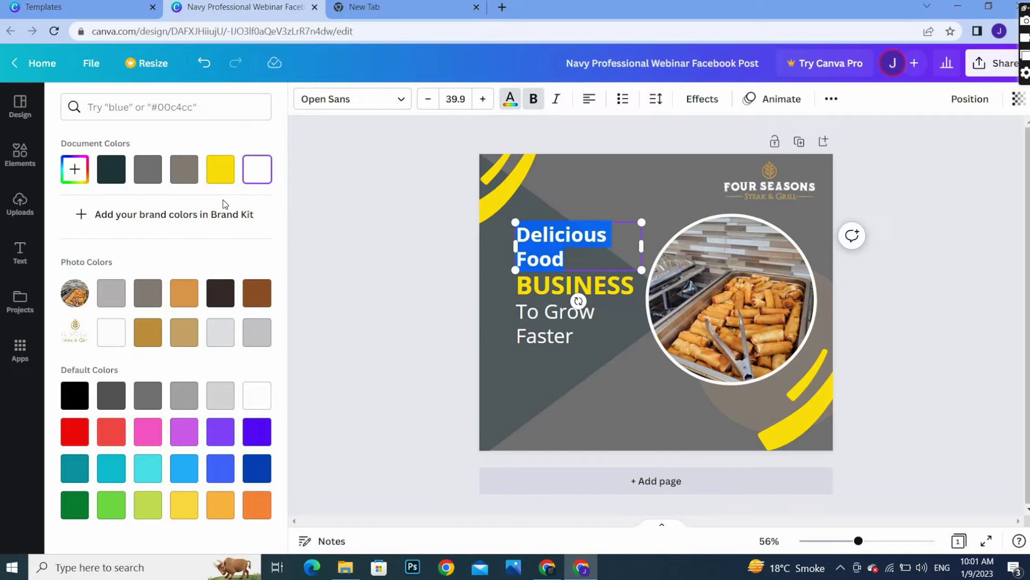
left_click(84, 404)
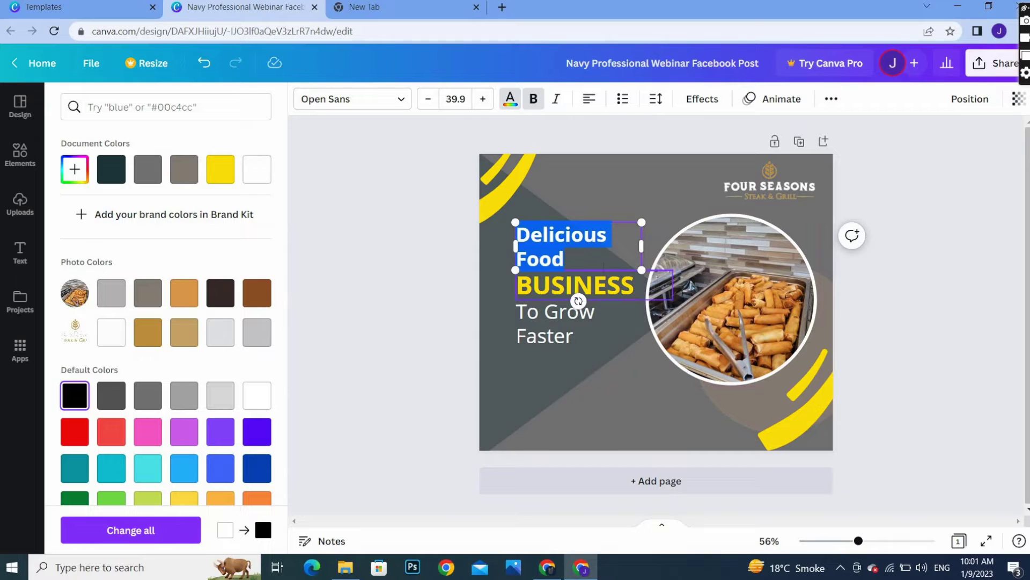
Color the "Delicious Food" text the document's yellow and increase its font size to 40.9
left_click(581, 259)
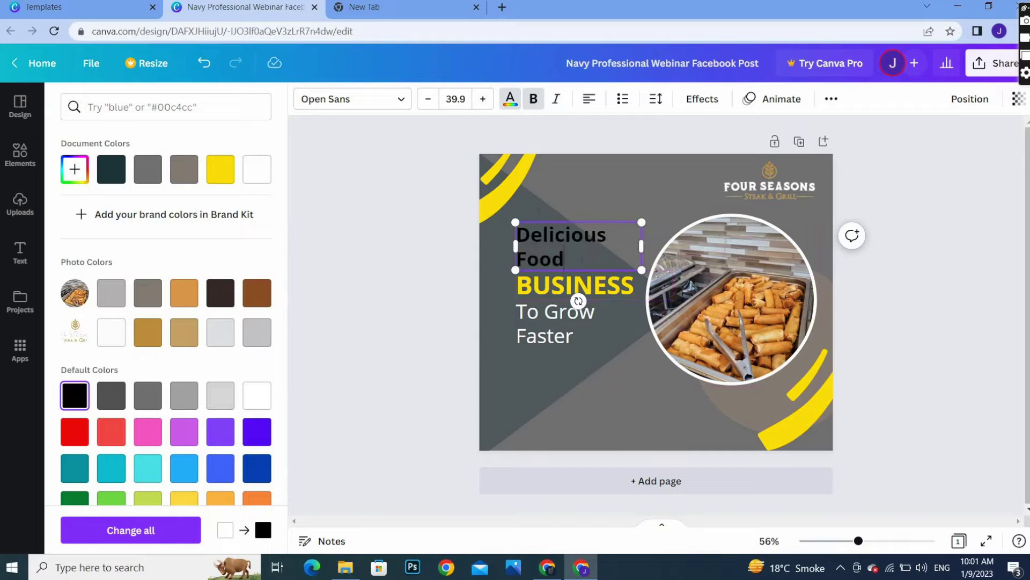
triple_click(581, 261)
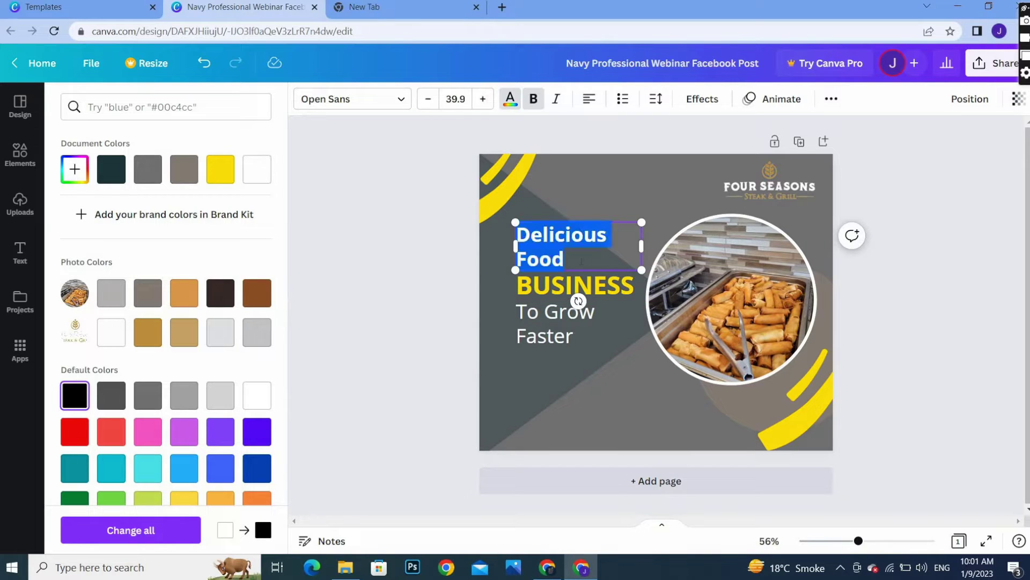
left_click(217, 178)
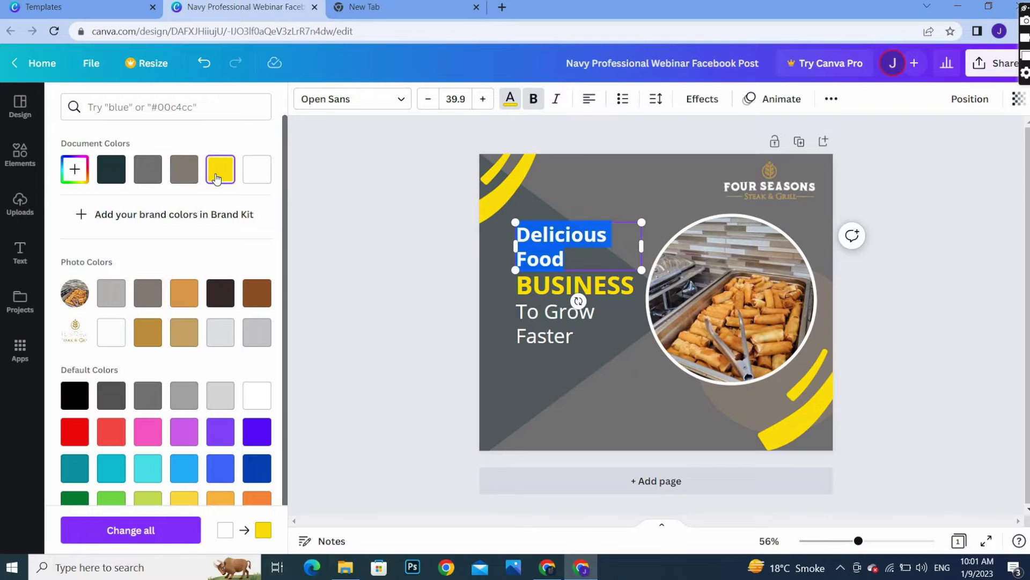
left_click(571, 258)
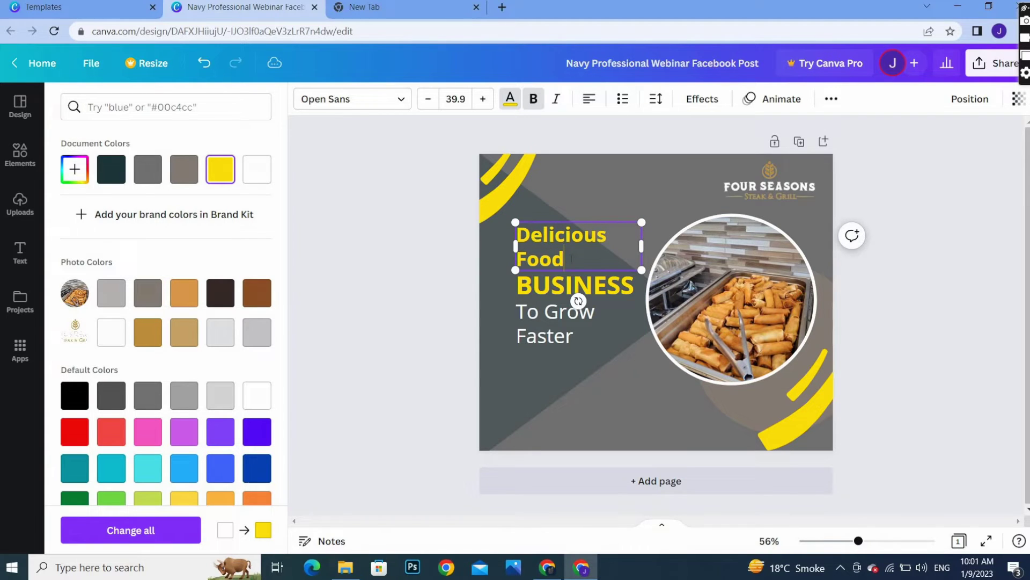
left_click_drag(569, 258, 514, 235)
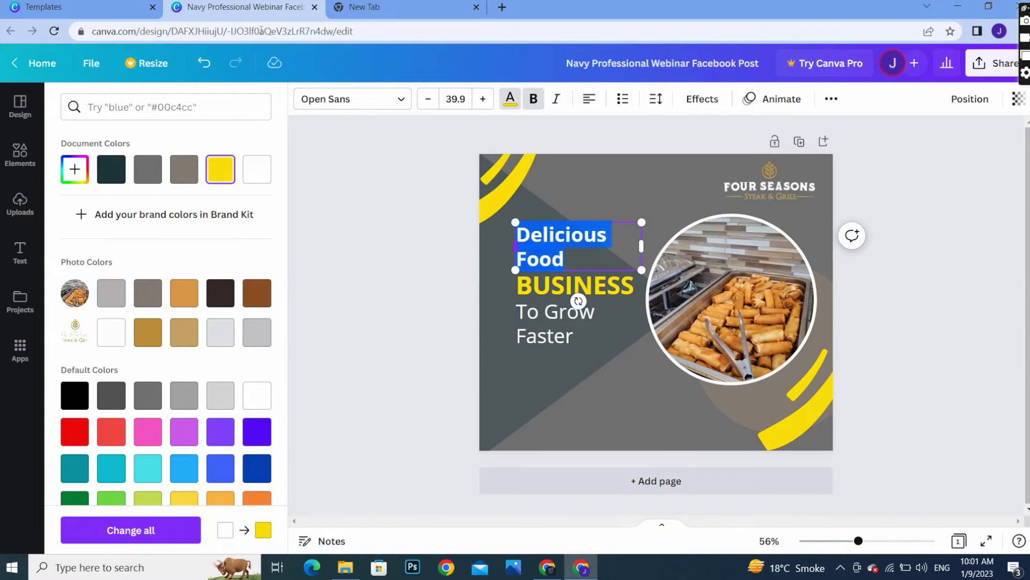
left_click(482, 100)
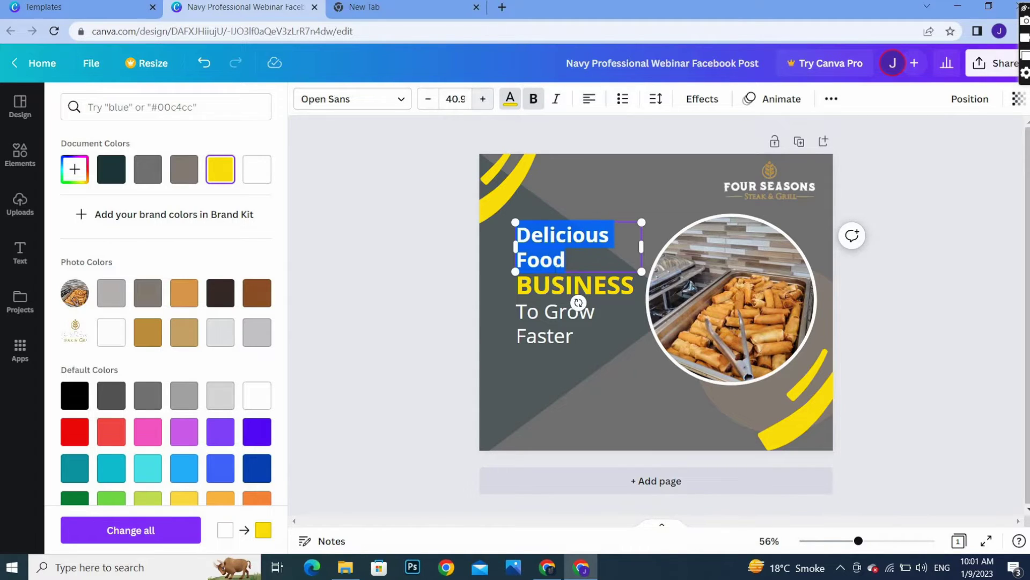
Delete the "BUSINESS" and "To Grow Faster" text boxes below the headline
left_click(543, 298)
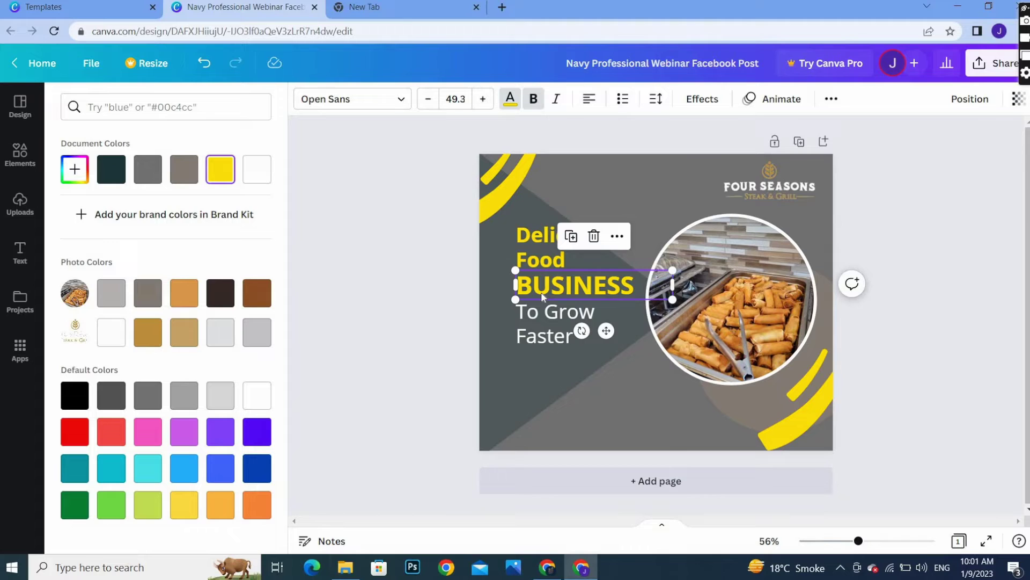
key("Delete")
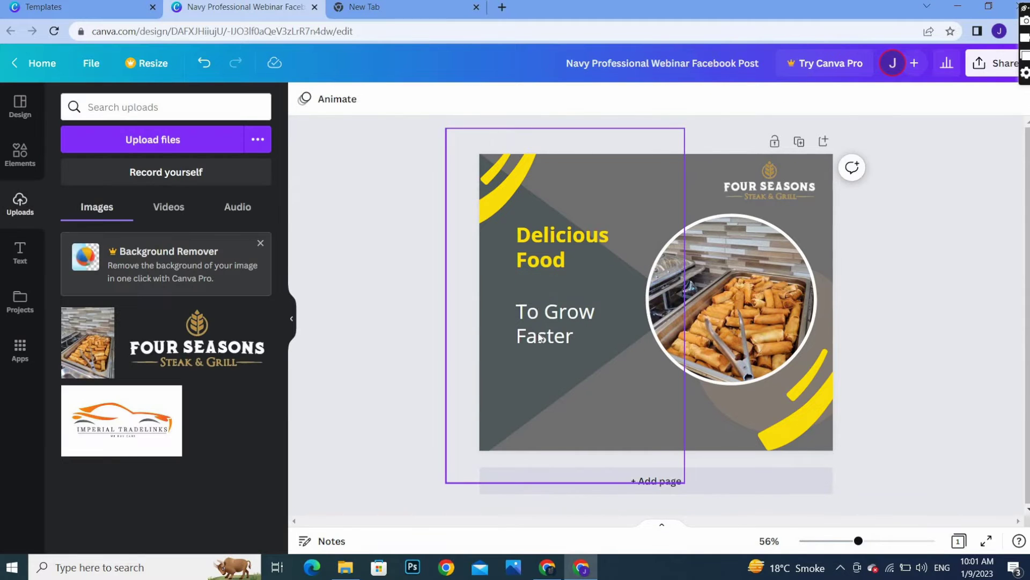
left_click(541, 337)
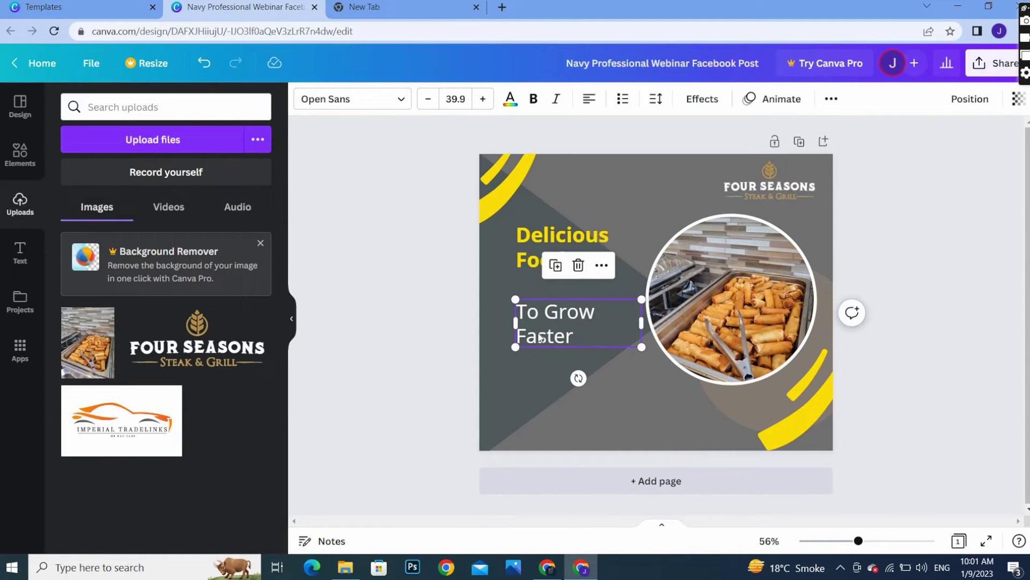
key("Delete")
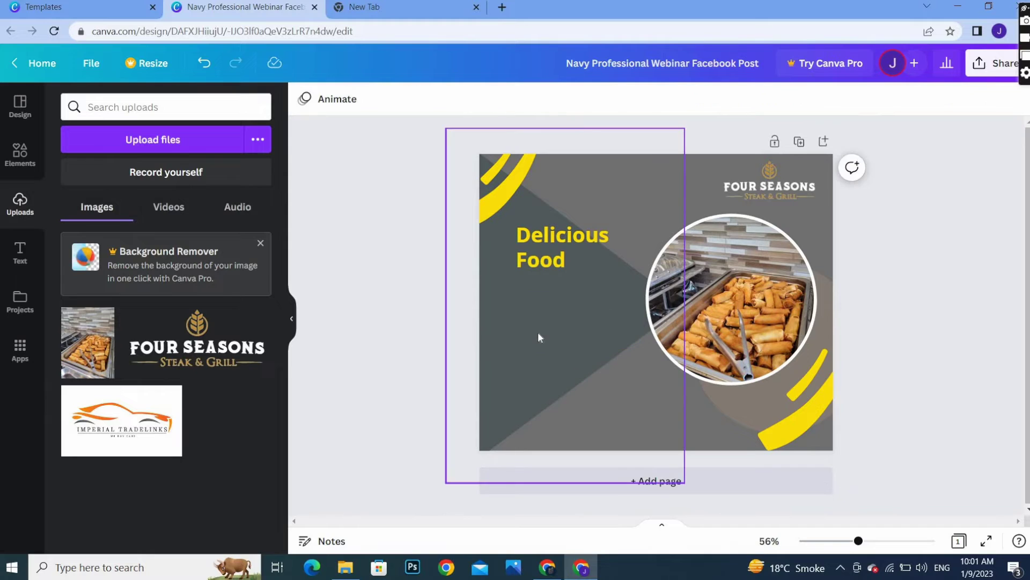
Move the "Delicious Food" text down into the freed space and enlarge it to font size 47.9
left_click(557, 268)
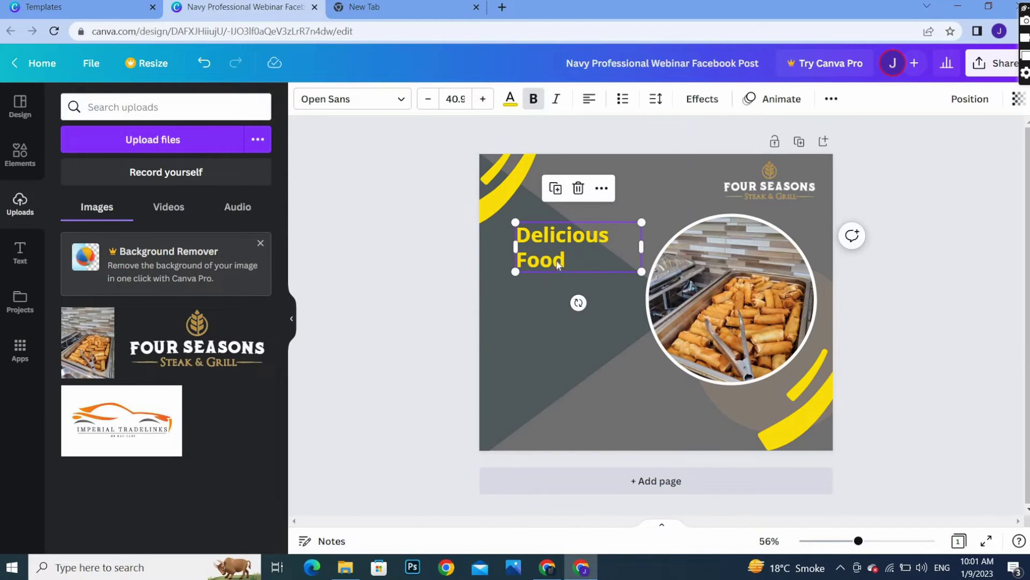
left_click_drag(557, 272, 558, 299)
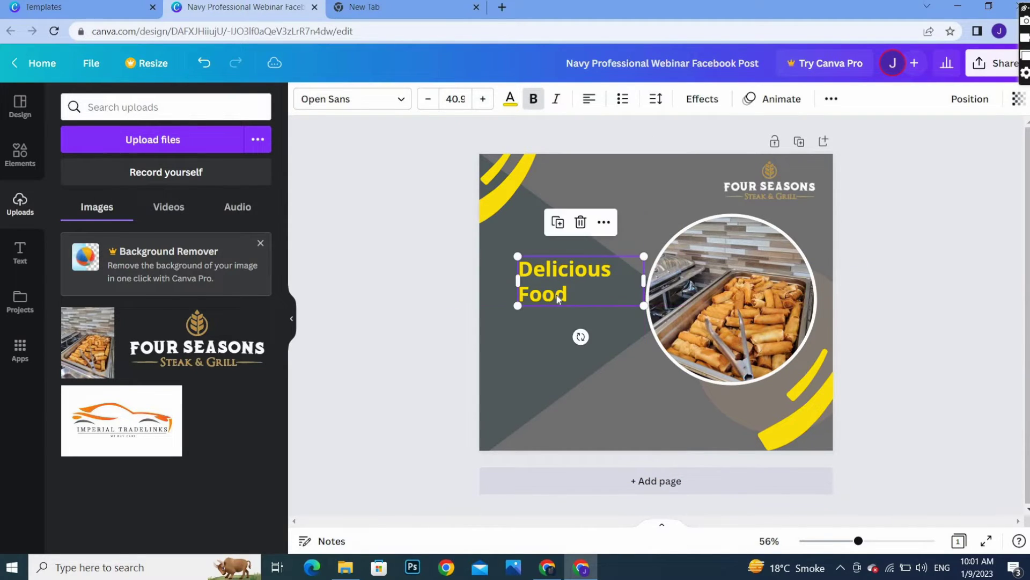
double_click(559, 298)
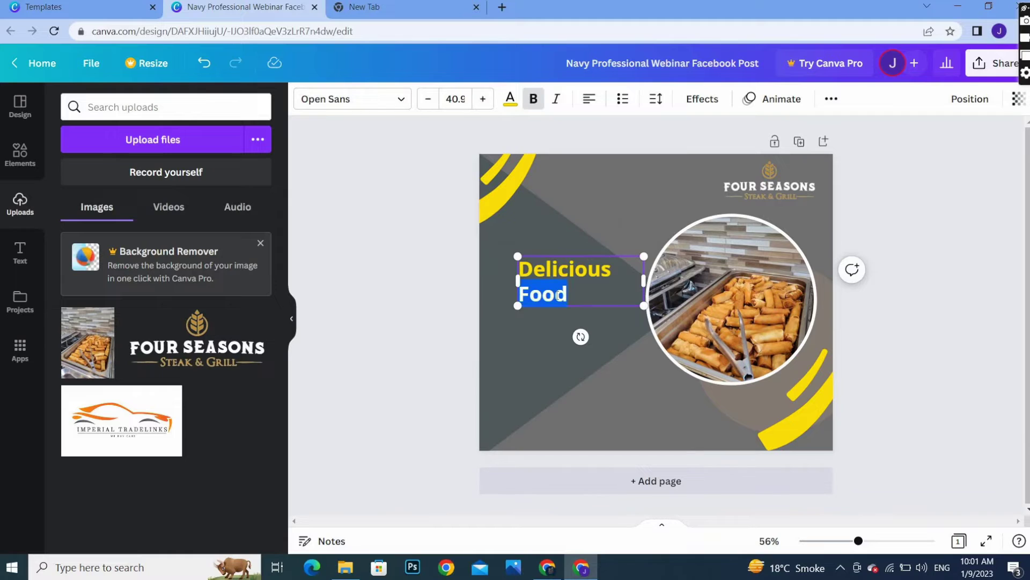
left_click(483, 100)
left_click(483, 100)
left_click(483, 99)
left_click(483, 99)
left_click(483, 100)
left_click(483, 99)
left_click(483, 99)
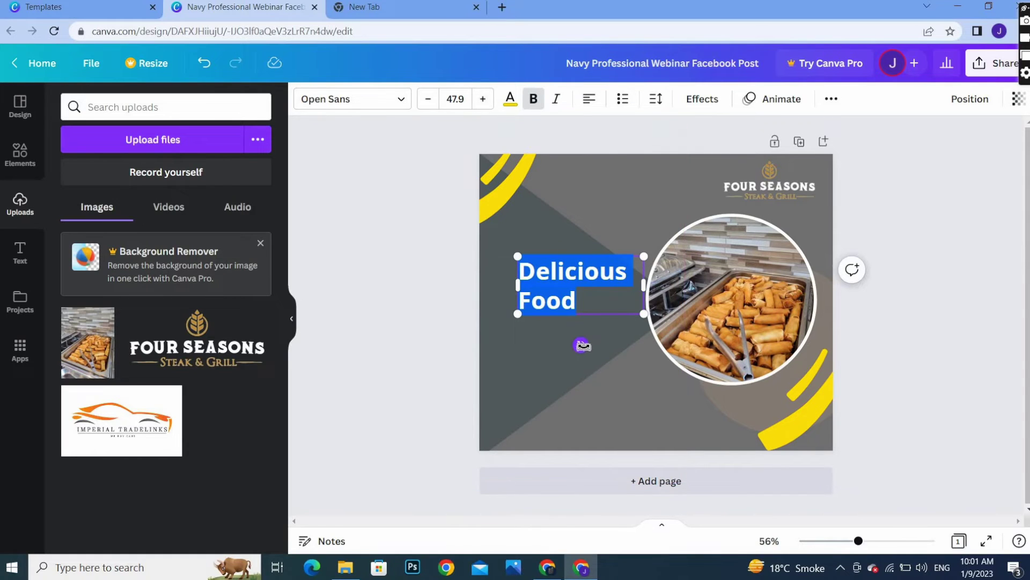
Shift the "Delicious Food" text slightly down and to the left, and raise its font size to 50.9
mouse_move(580, 345)
left_mouse_down()
mouse_move(591, 345)
mouse_move(557, 359)
mouse_move(582, 355)
left_mouse_up()
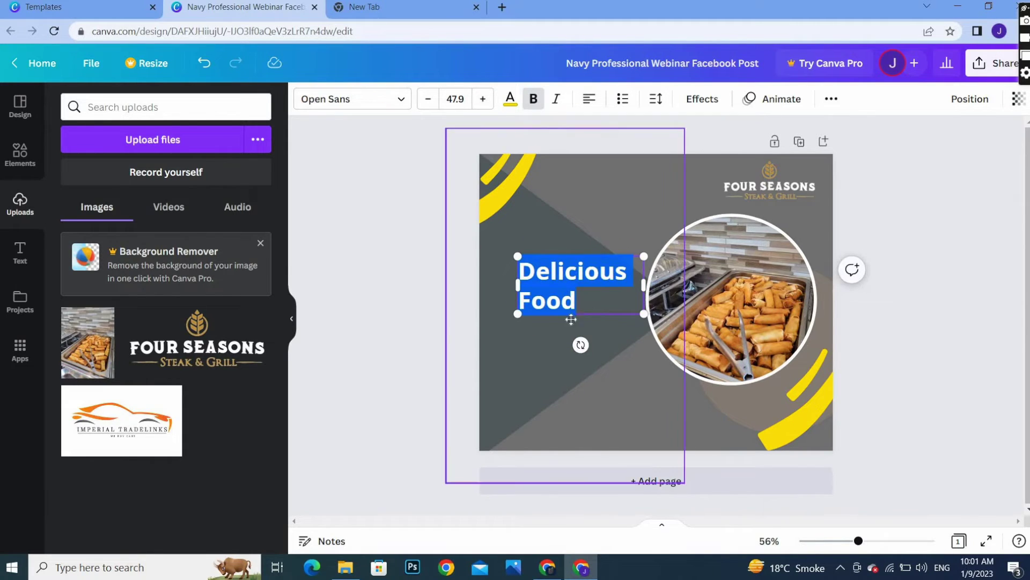
left_click_drag(566, 319, 564, 328)
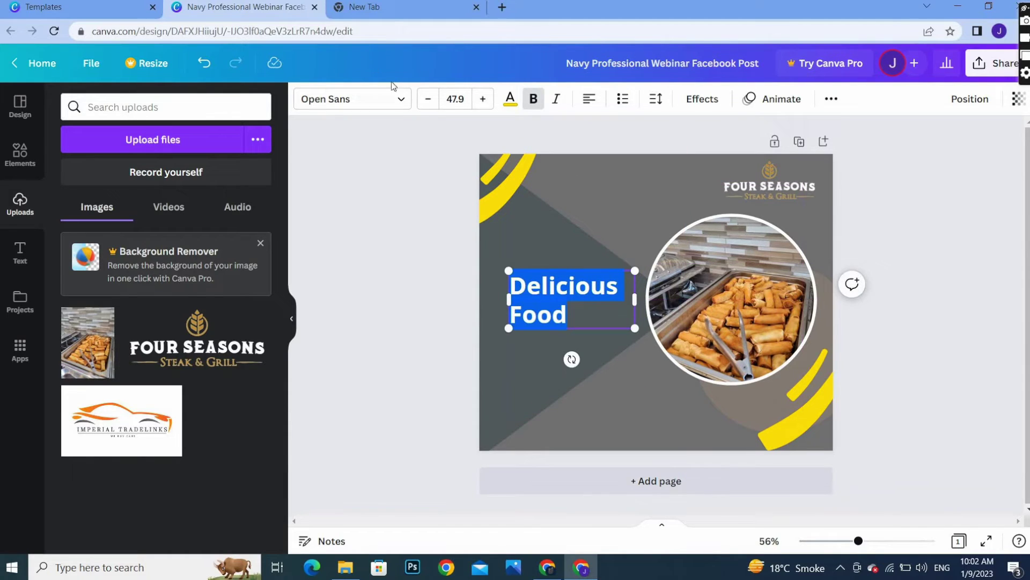
left_click(485, 100)
left_click(485, 100)
left_click(484, 99)
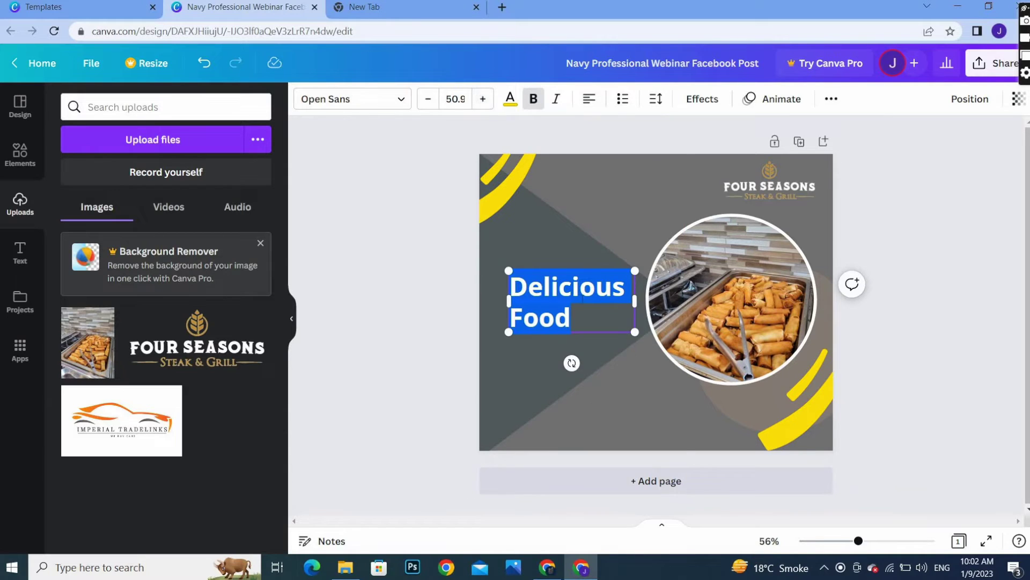
Try center, right and left alignment and a bulleted list on "Delicious Food", and settle on justified text without bullets
left_click(579, 287)
key("ctrl+a")
left_click(592, 107)
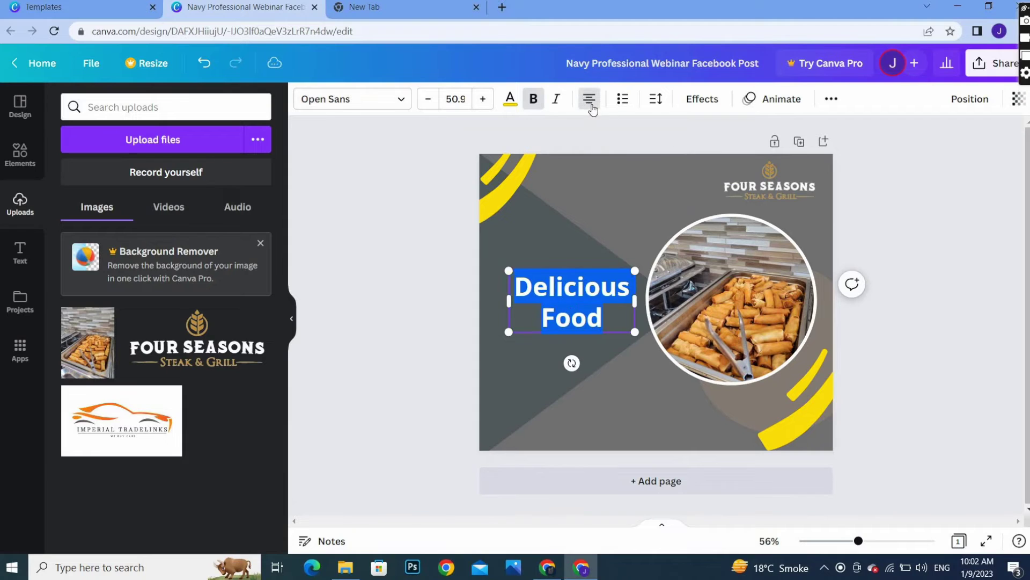
left_click(592, 106)
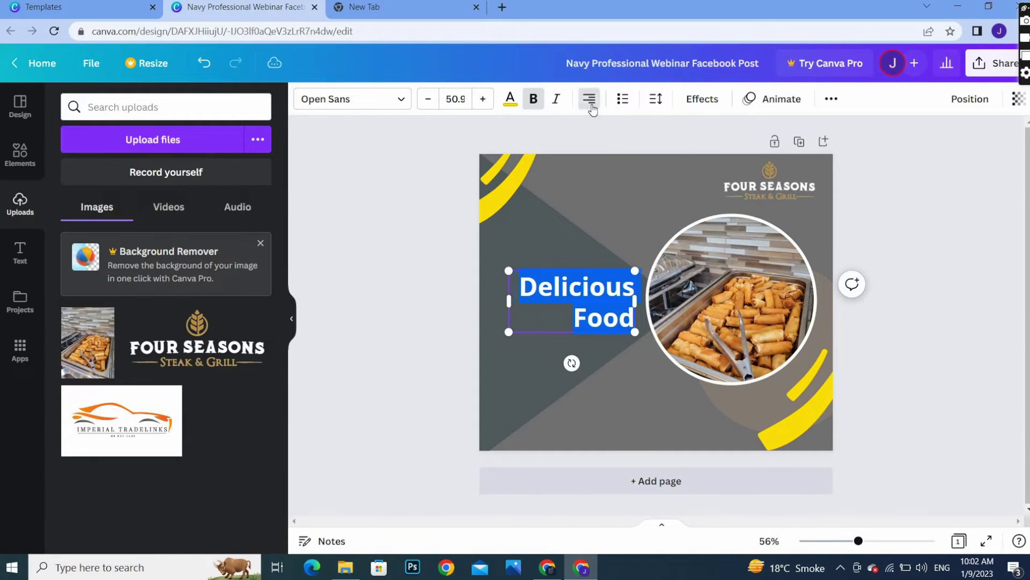
left_click(592, 107)
left_click(591, 106)
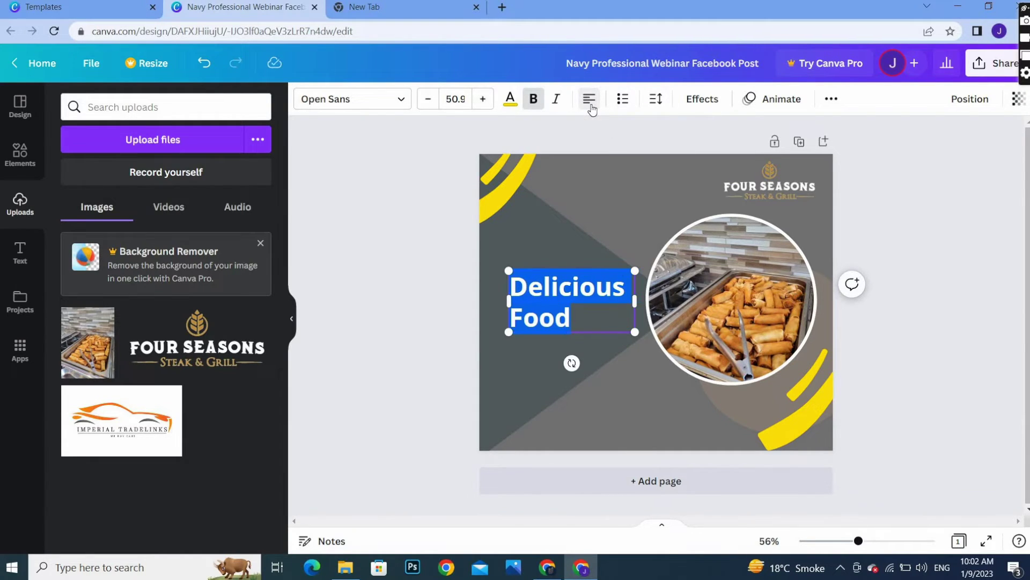
left_click(590, 104)
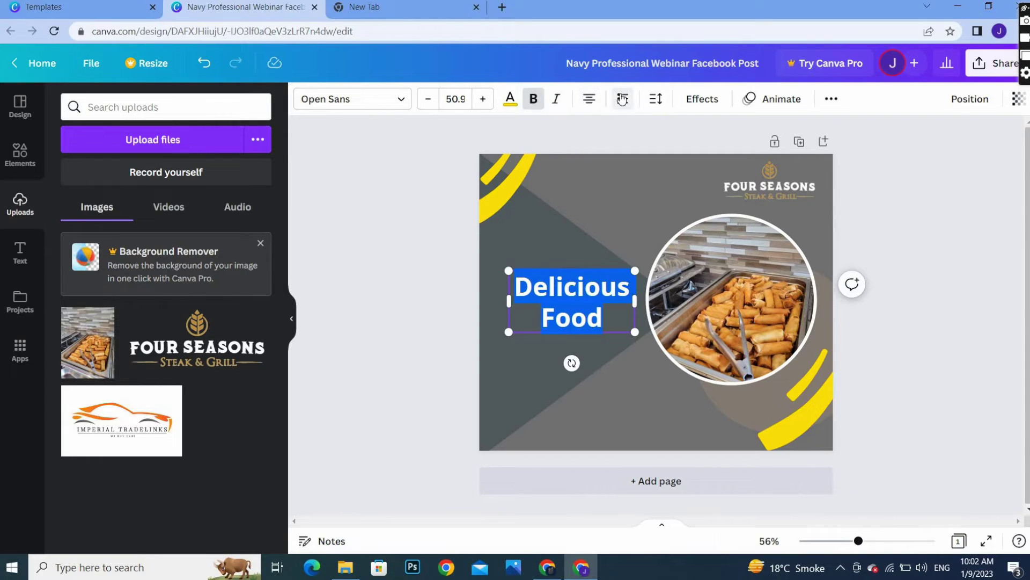
left_click(622, 99)
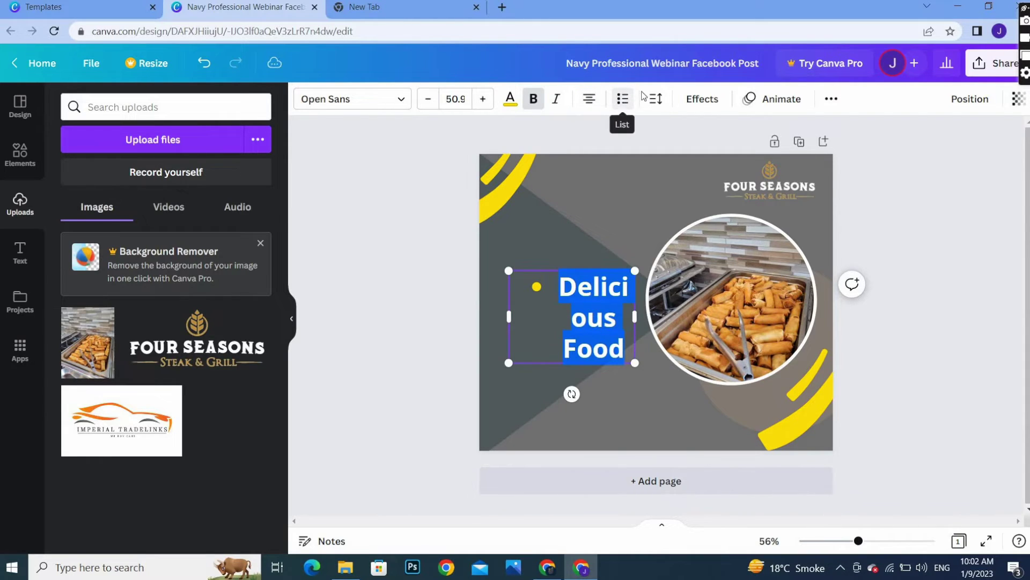
left_click(590, 103)
left_click(589, 100)
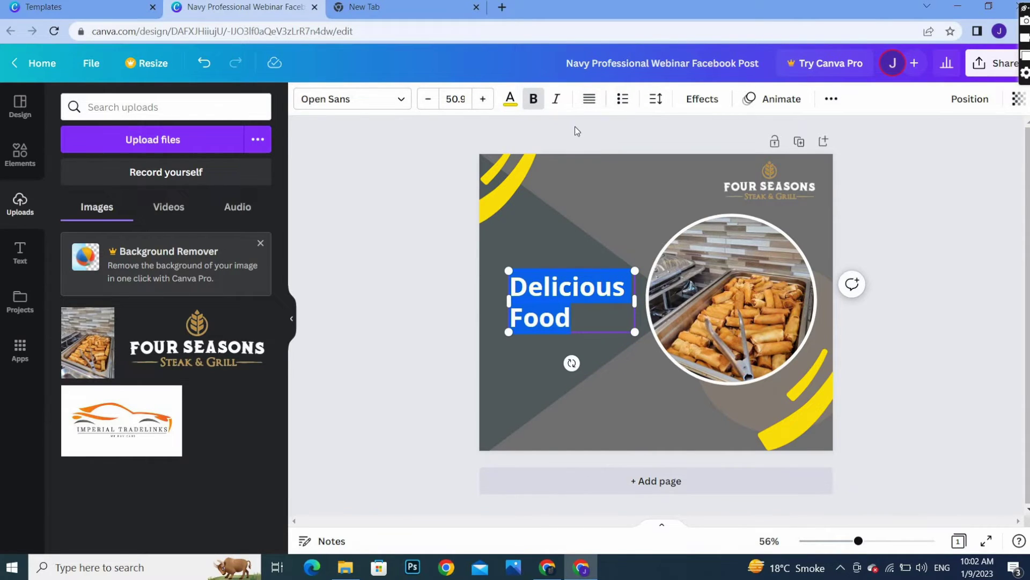
Toggle italics on the "Delicious Food" text to compare, and leave it italic
left_click(556, 101)
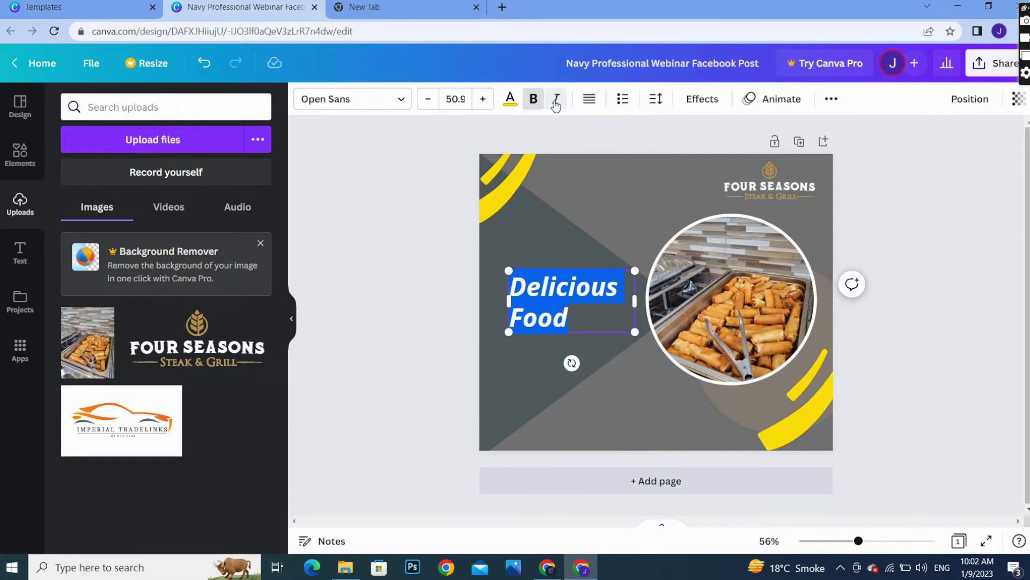
left_click(556, 102)
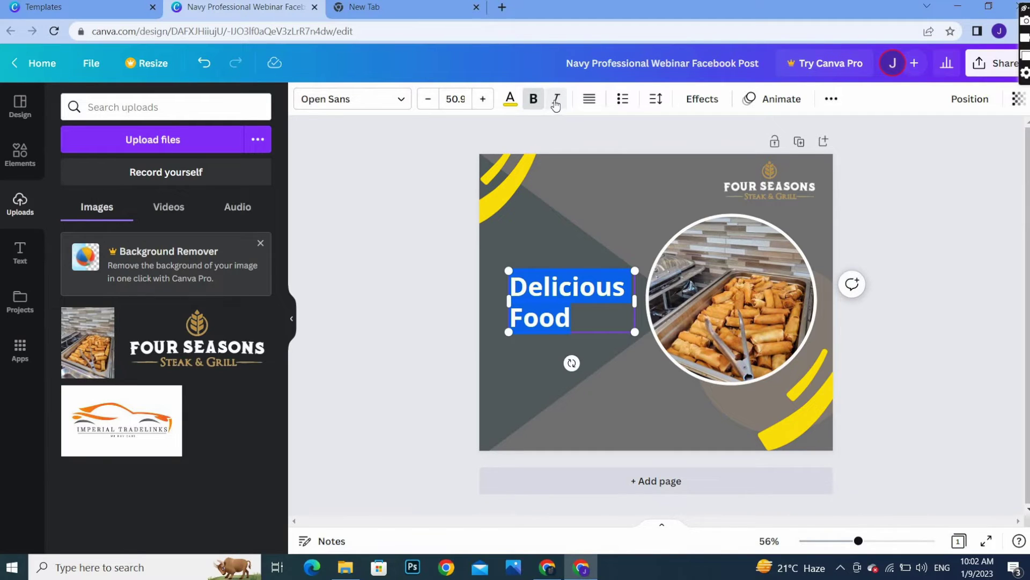
left_click(556, 107)
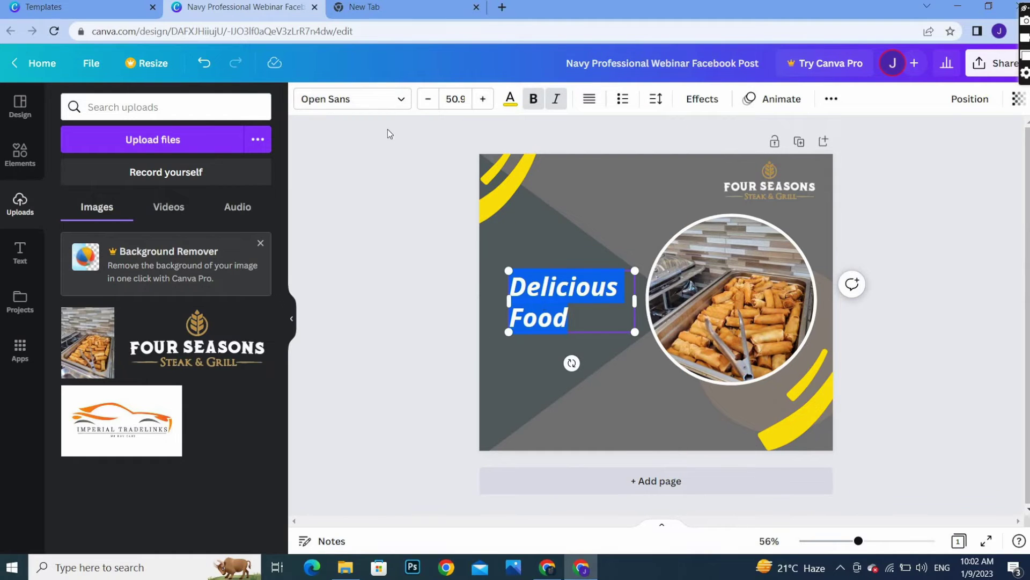
Try HK Grotesk Medium, Jonathan, Josefin Sans Regular and League Spartan on "Delicious Food", and settle on the Libre Baskerville font
left_click(403, 102)
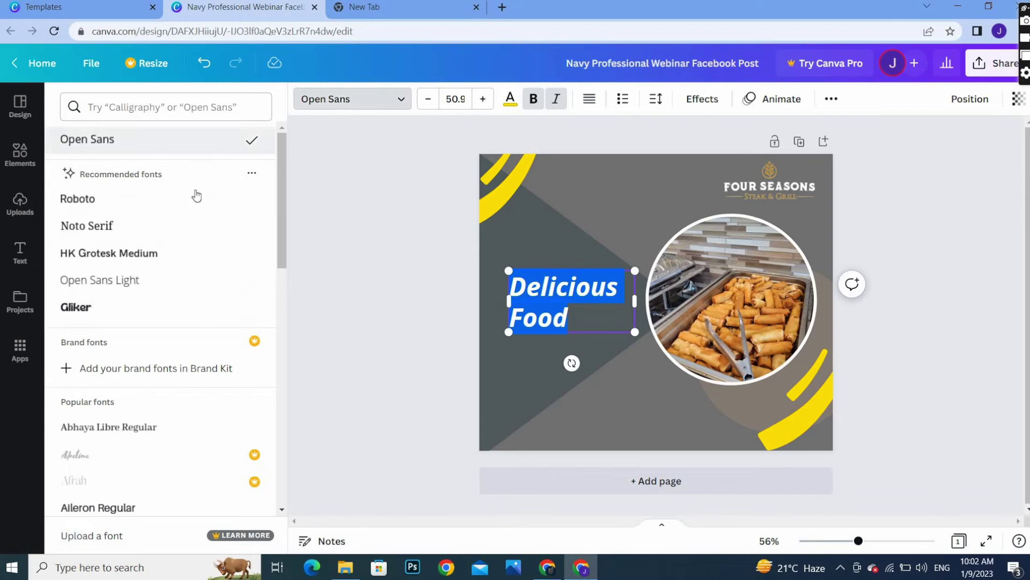
left_click(142, 262)
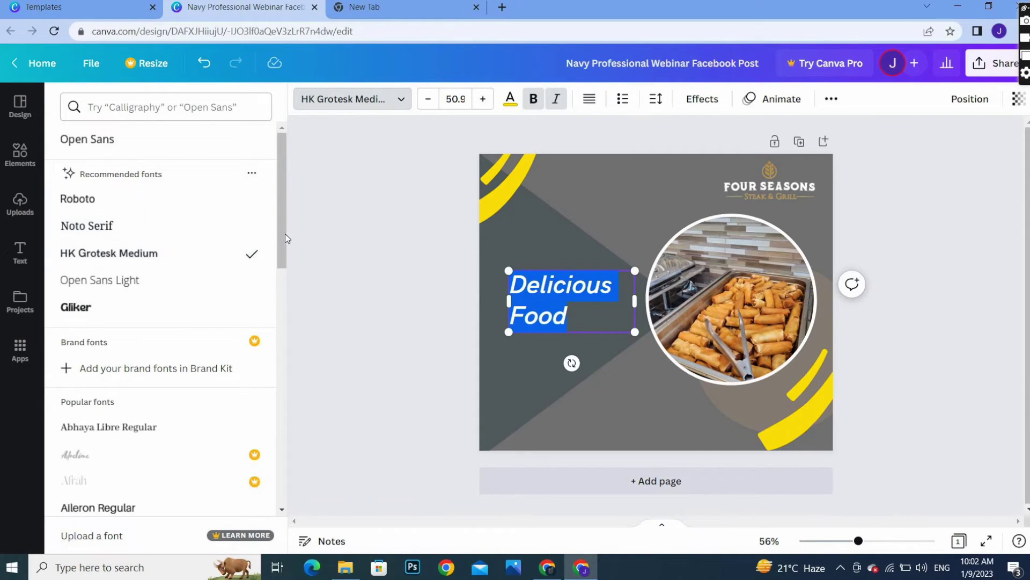
scroll(285, 238, "down", 5)
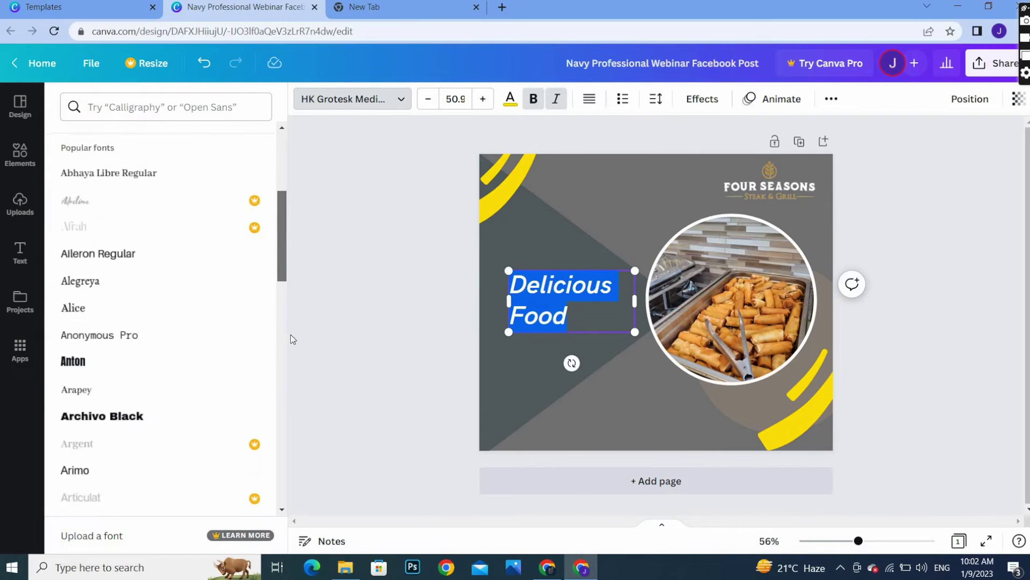
scroll(292, 343, "down", 5)
left_click_drag(297, 400, 301, 492)
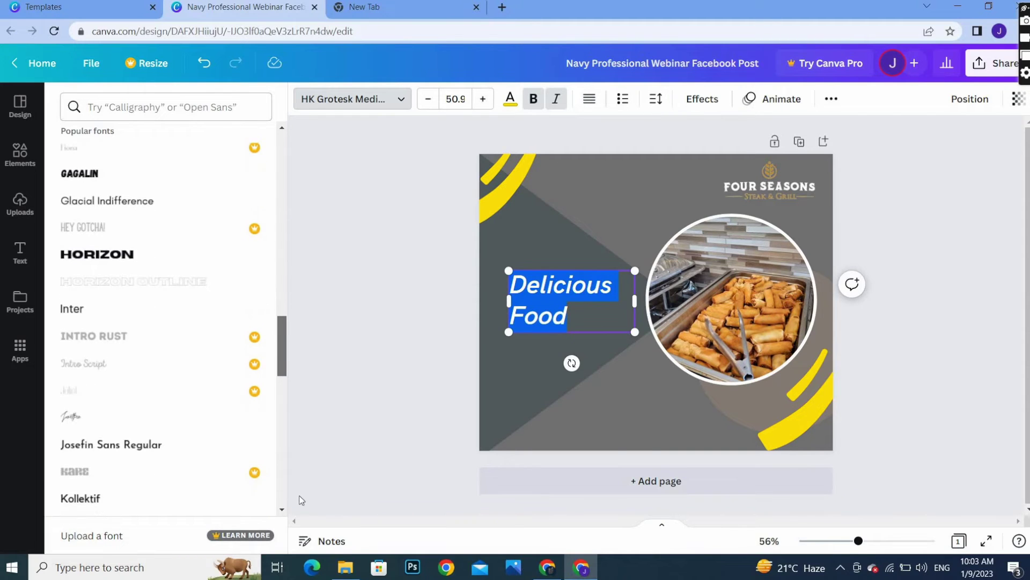
scroll(188, 408, "down", 3)
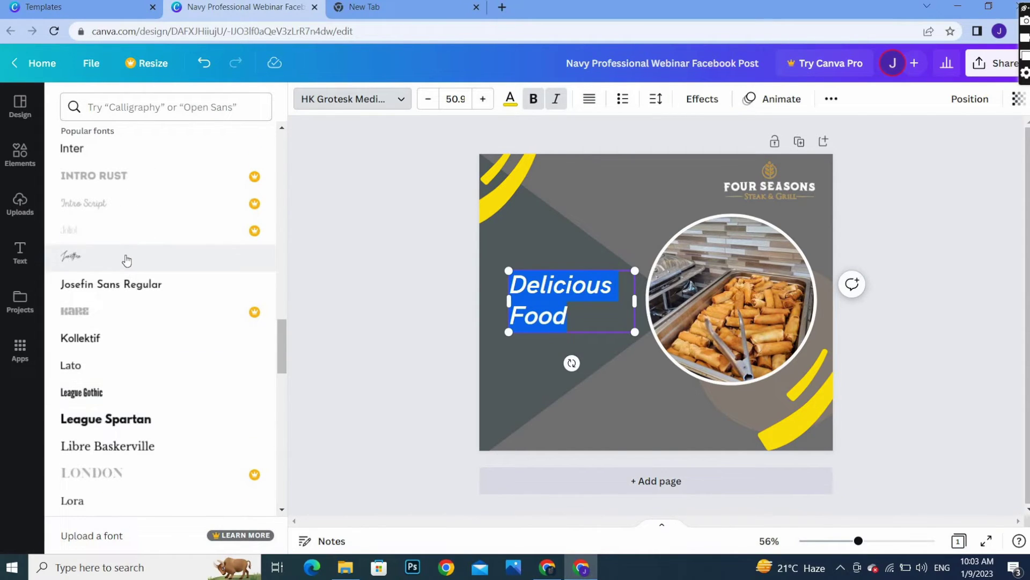
left_click(127, 260)
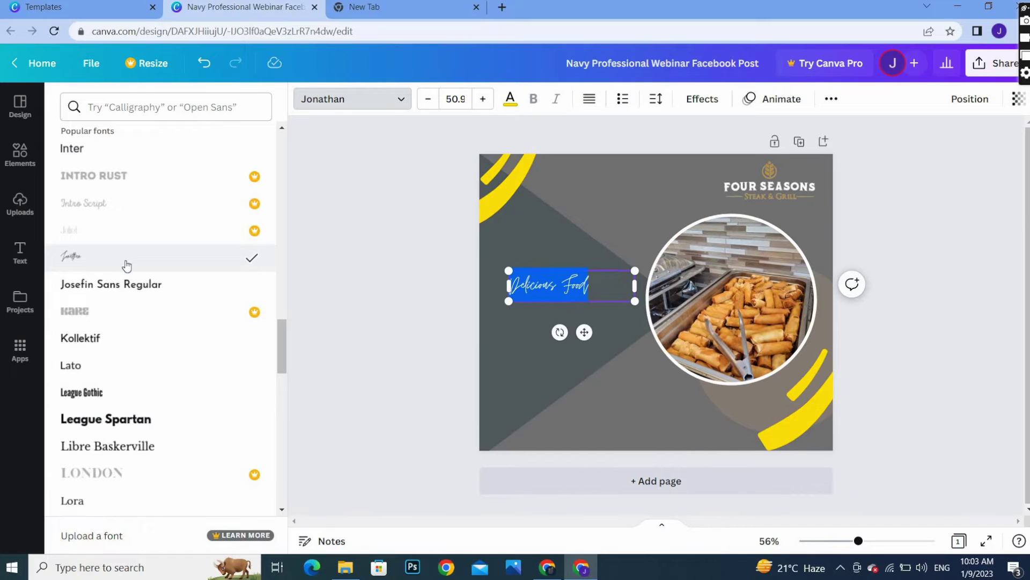
left_click(122, 283)
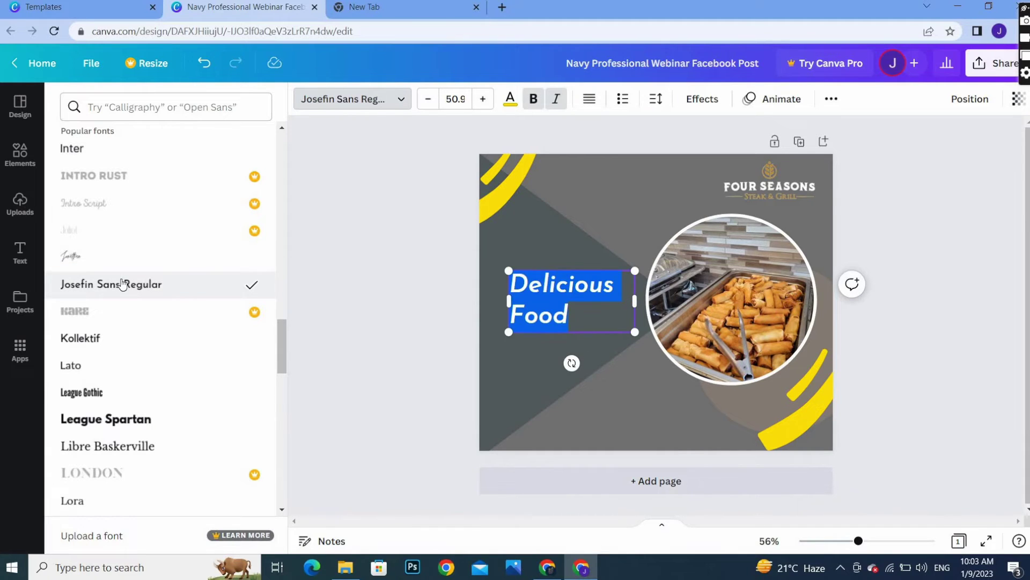
left_click(125, 433)
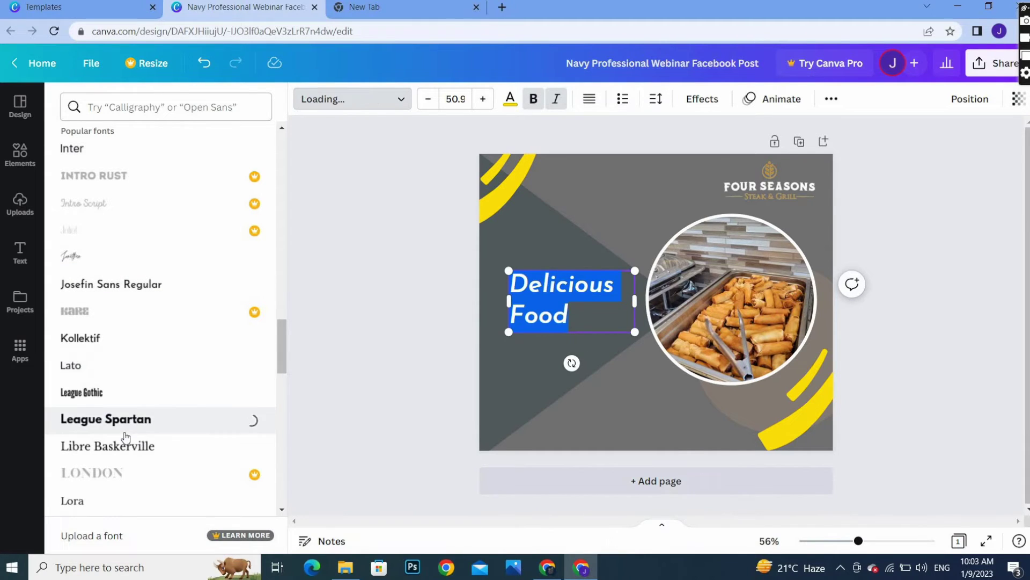
left_click(132, 451)
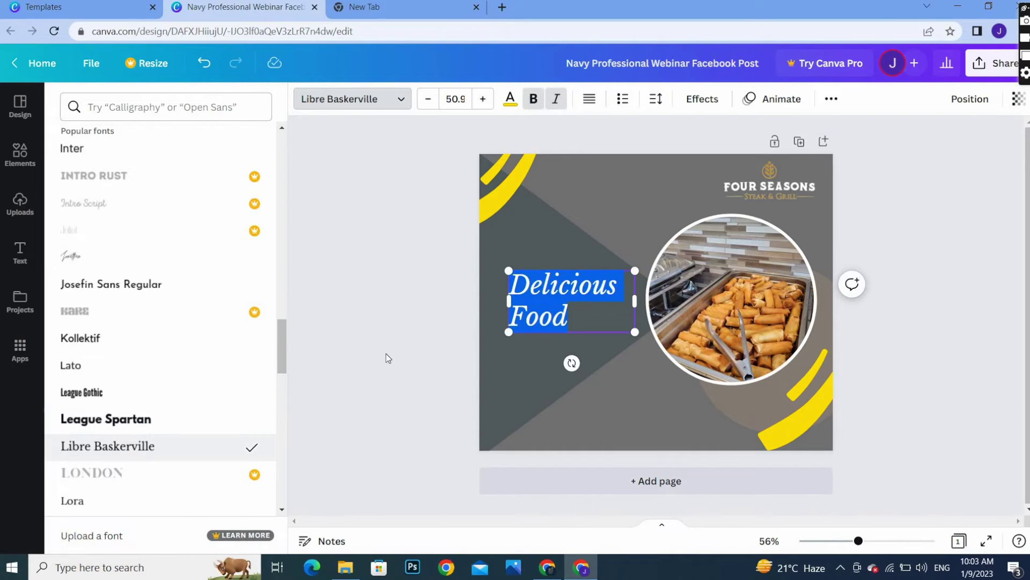
Add the glowing "Sparkle" font combination, shrink it to font size 138, and place it below "Delicious Food"
key("Escape")
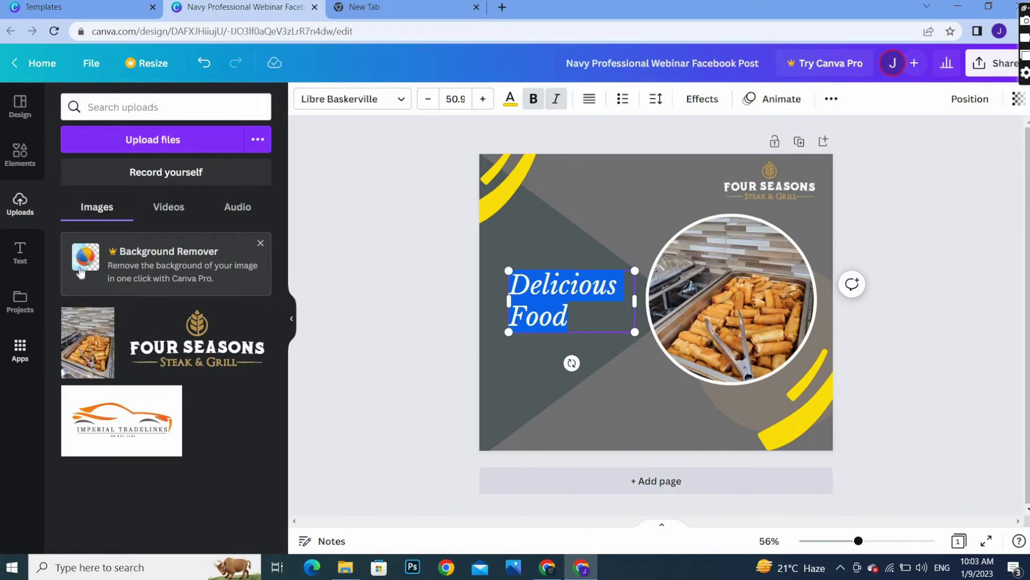
left_click(465, 337)
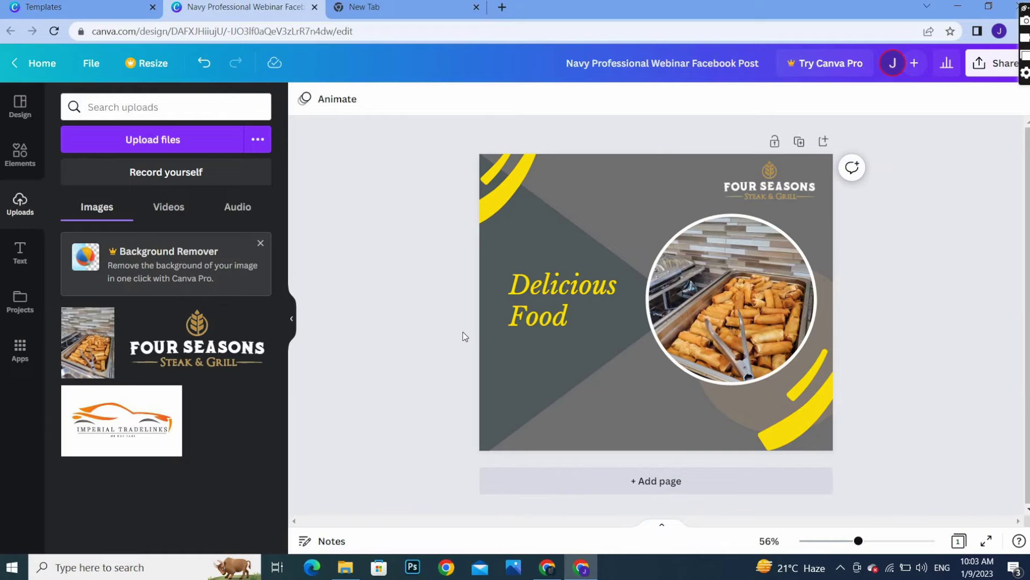
left_click(20, 262)
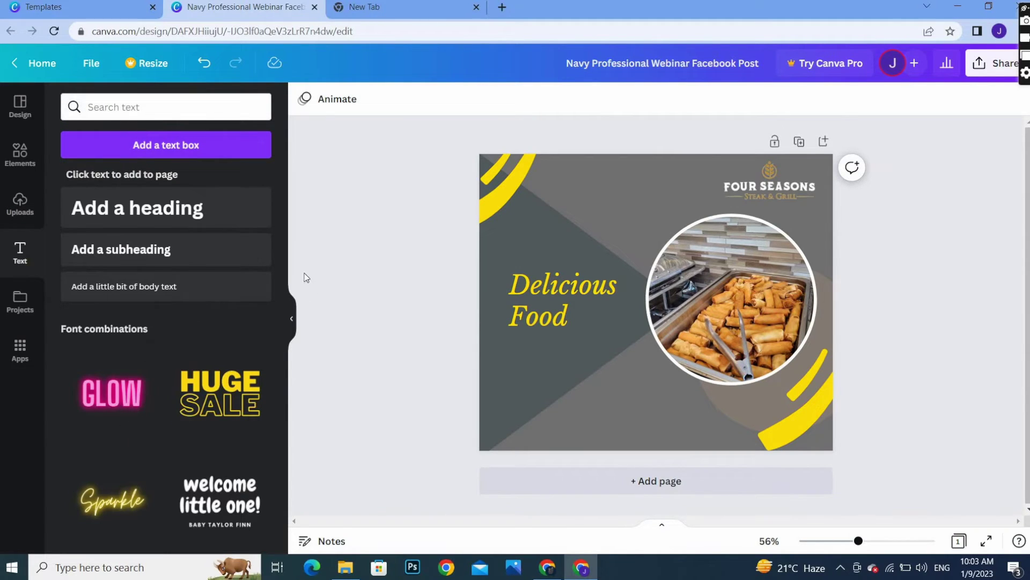
left_click_drag(281, 290, 295, 379)
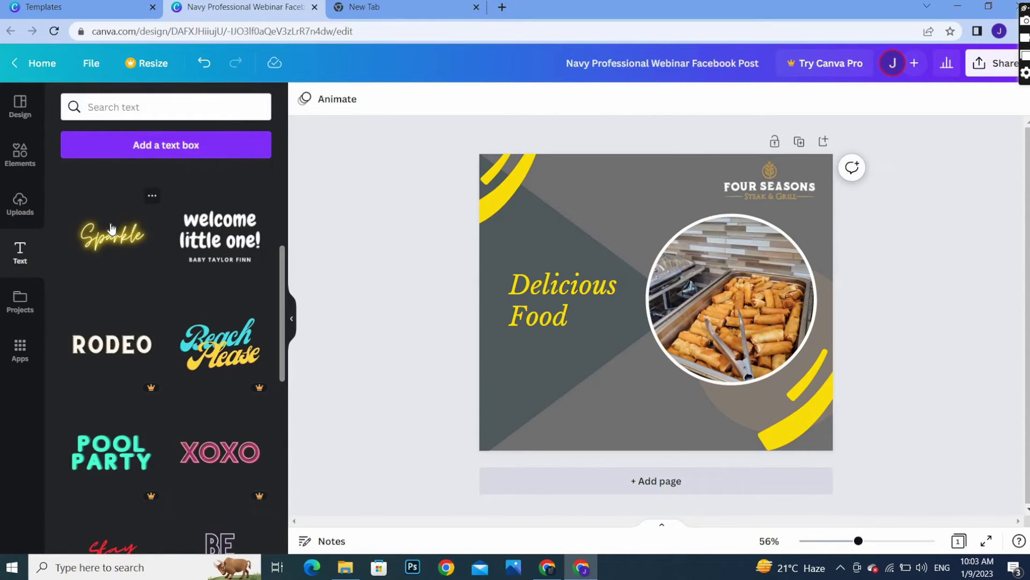
left_click(111, 228)
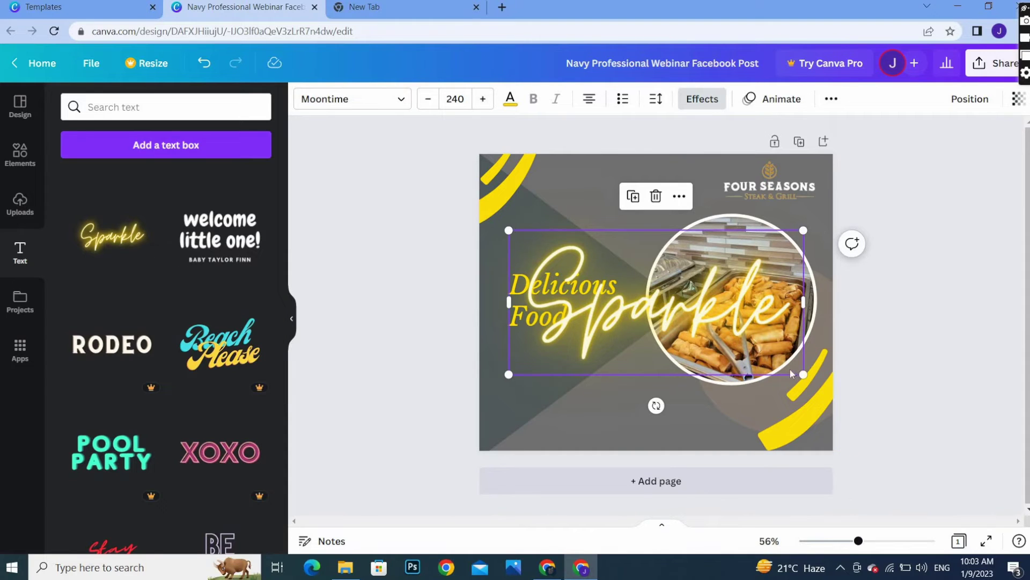
left_click_drag(801, 374, 674, 312)
left_click_drag(623, 285, 607, 393)
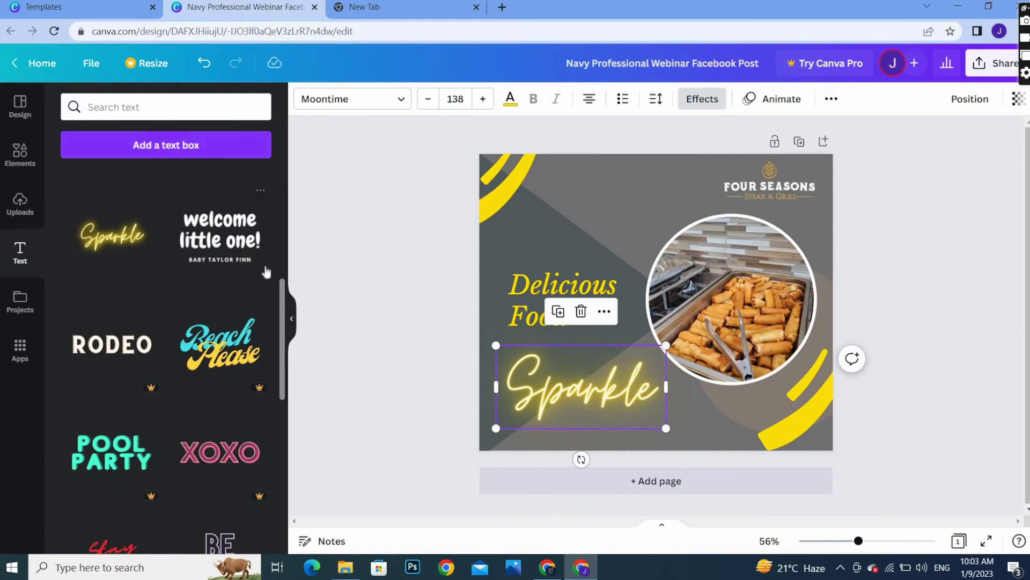
Browse the remaining ready-made font combinations and check that the "Sparkle" text can be selected for editing
scroll(284, 314, "down", 5)
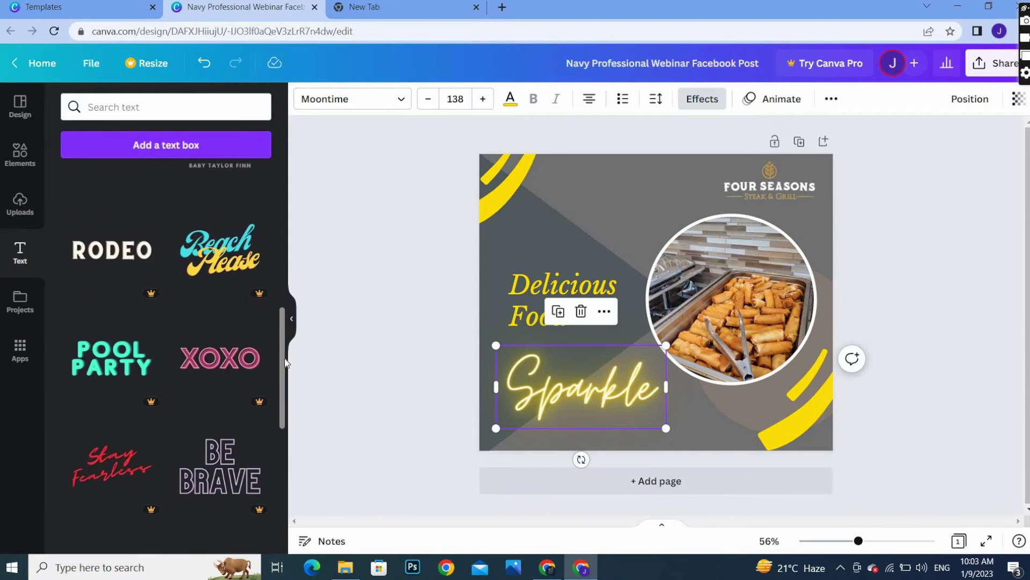
scroll(285, 405, "down", 8)
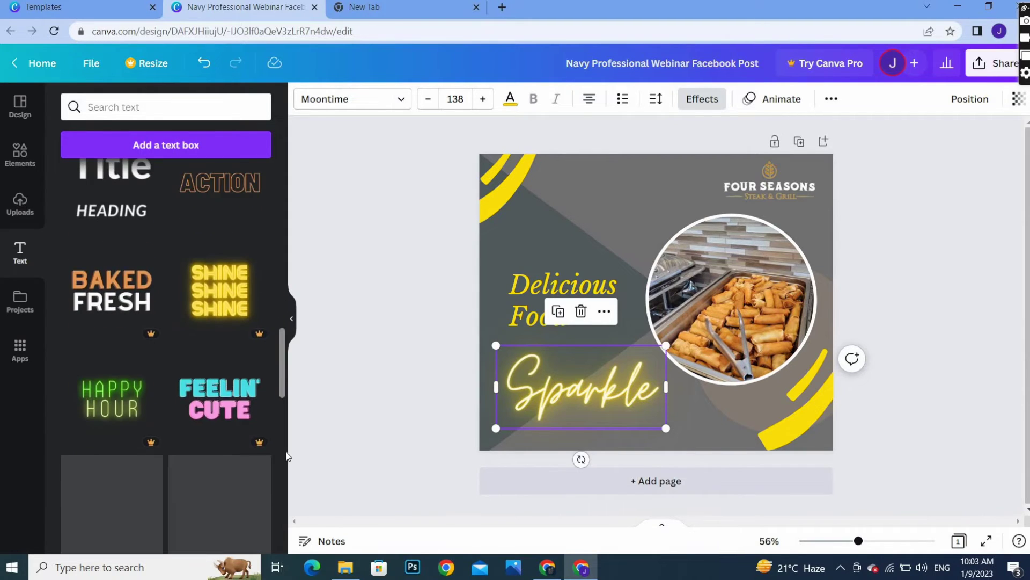
scroll(284, 488, "down", 5)
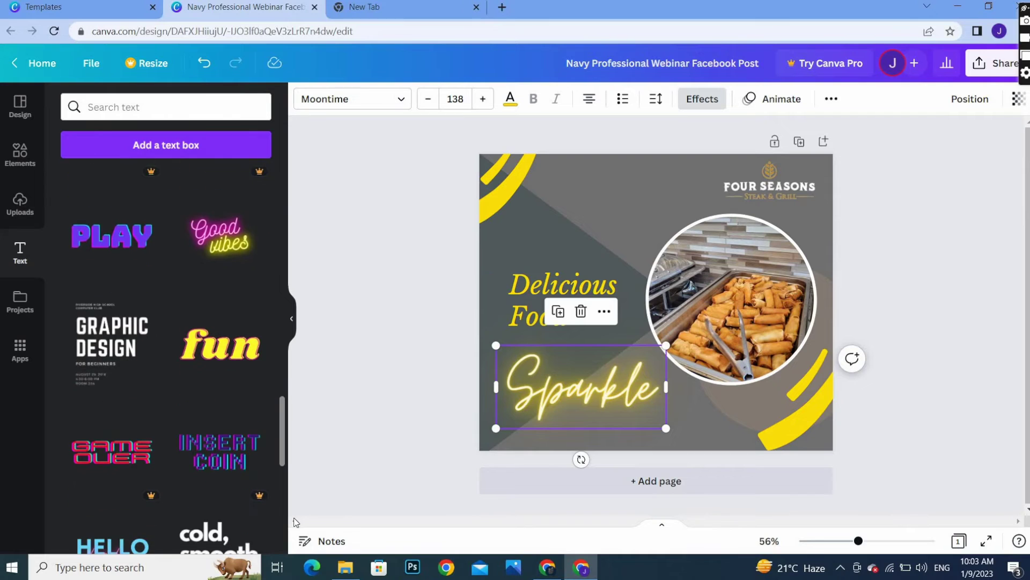
scroll(296, 533, "down", 6)
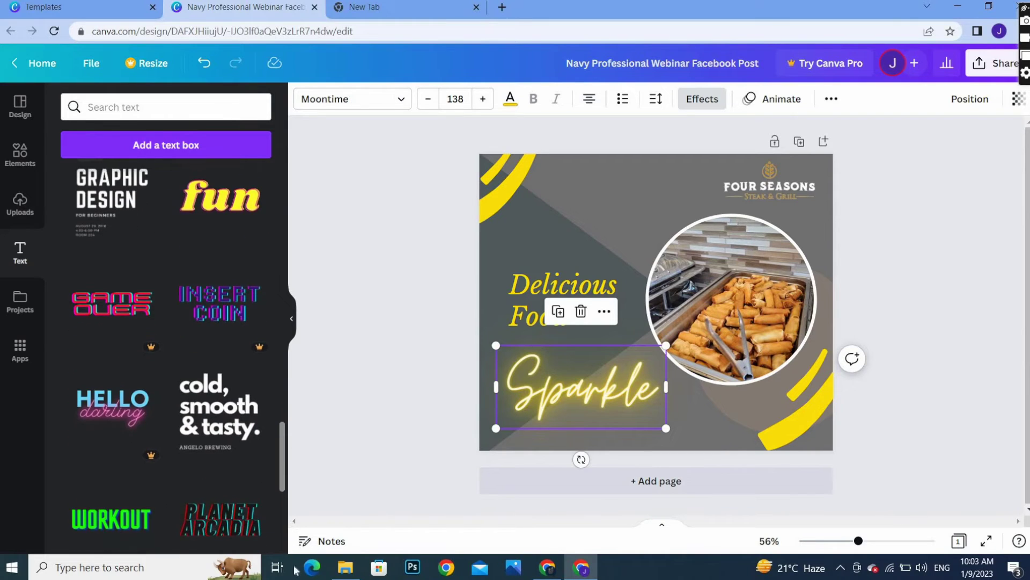
scroll(297, 577, "down", 1)
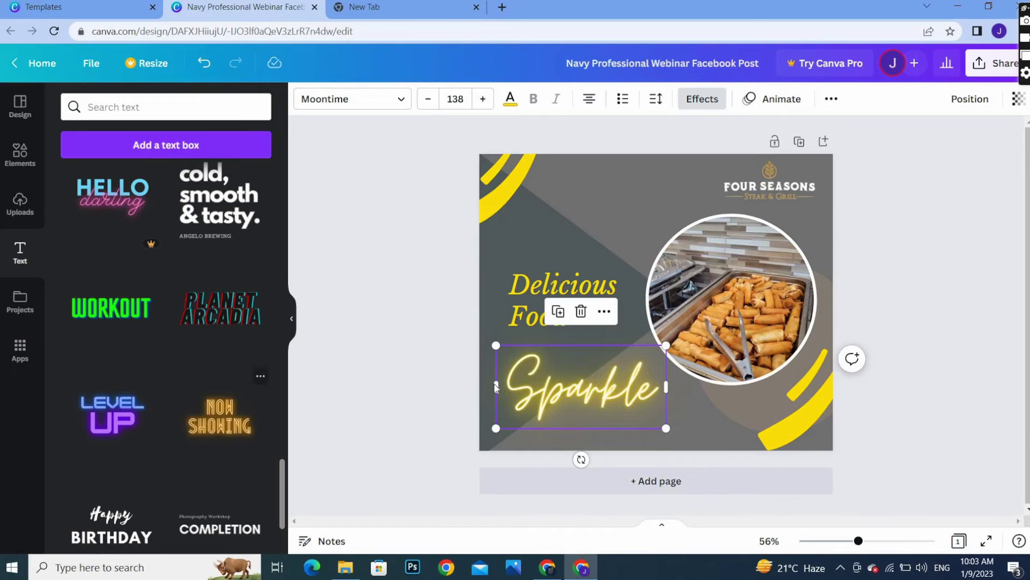
double_click(630, 388)
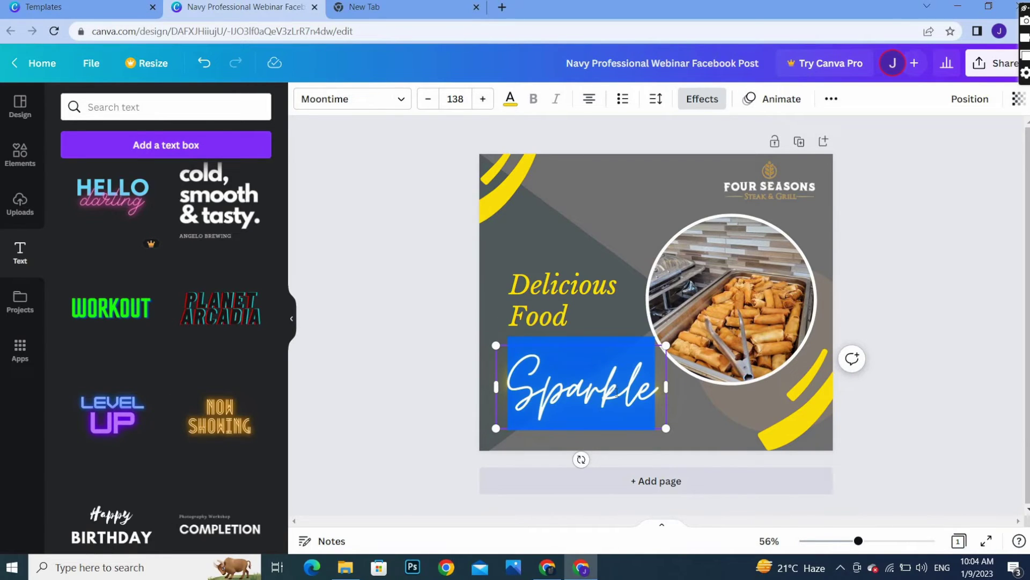
left_click(636, 392)
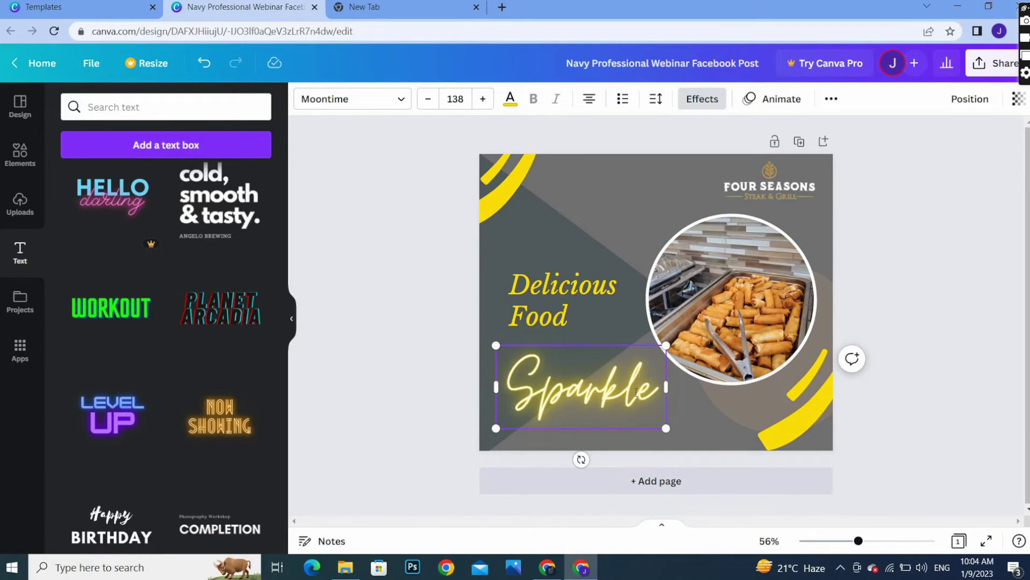
double_click(646, 388)
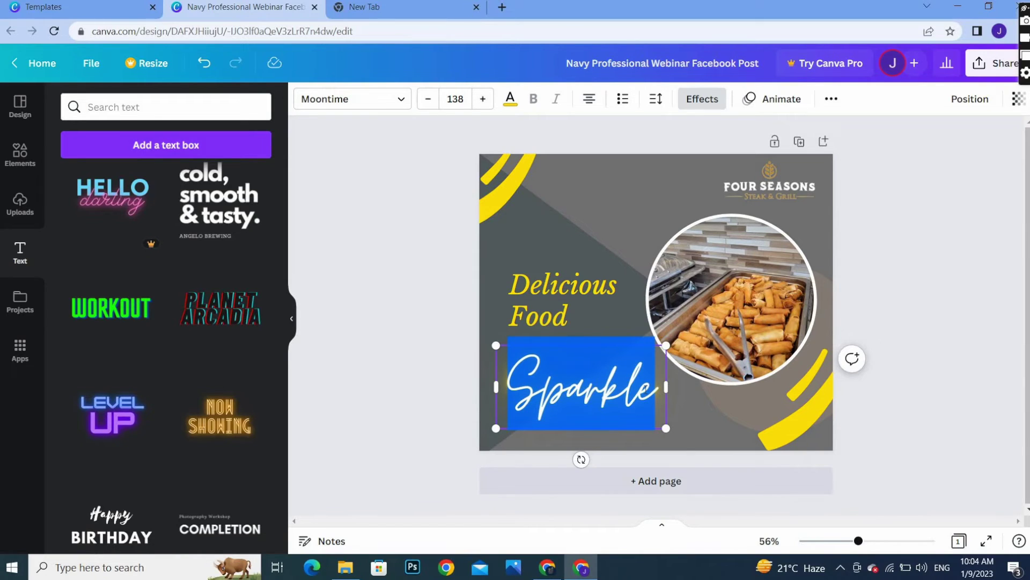
left_click(409, 403)
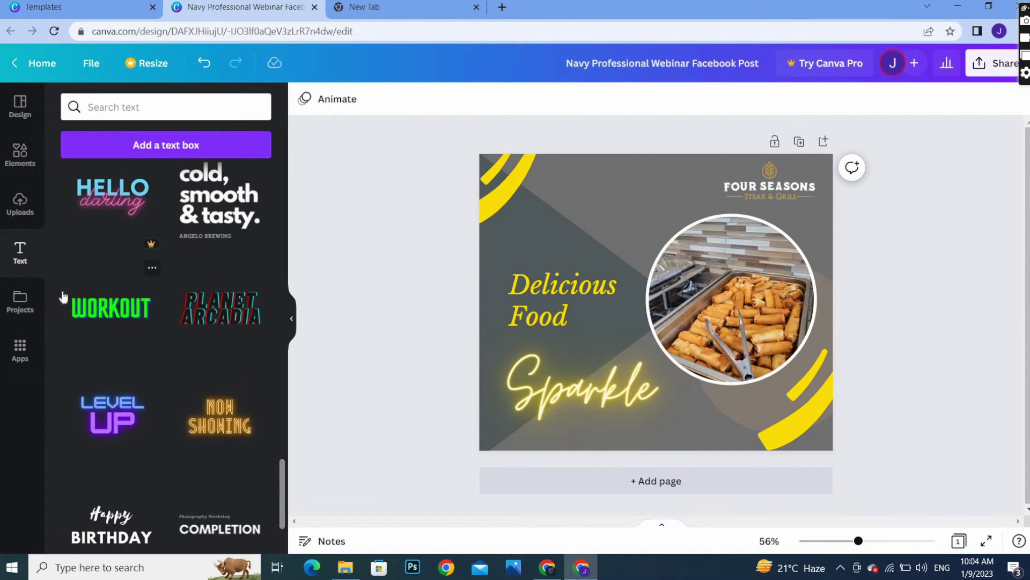
Look through the saved projects' designs, folders and images, the folder creation form, the available apps and the Facebook post templates
left_click(34, 306)
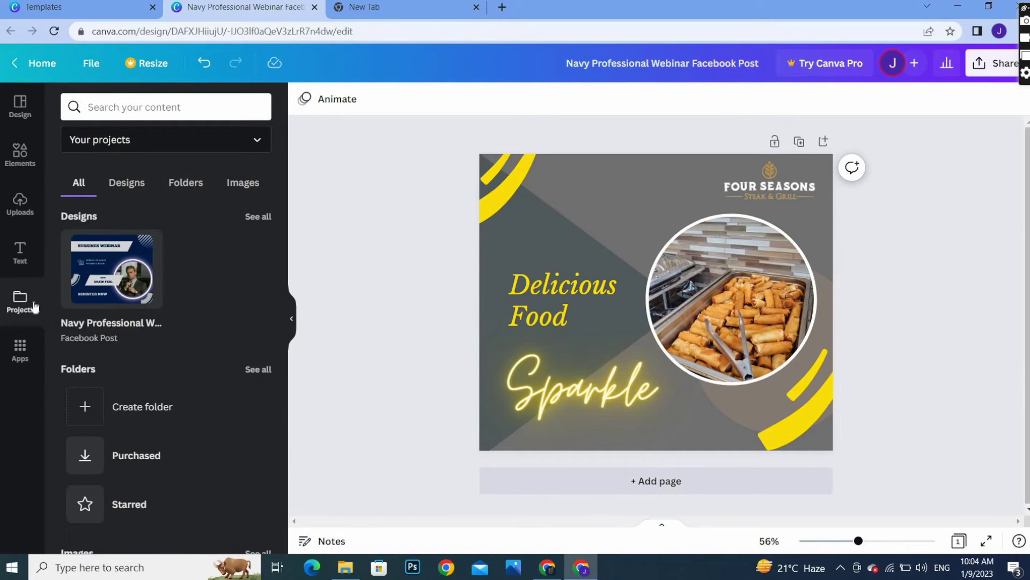
mouse_move(118, 292)
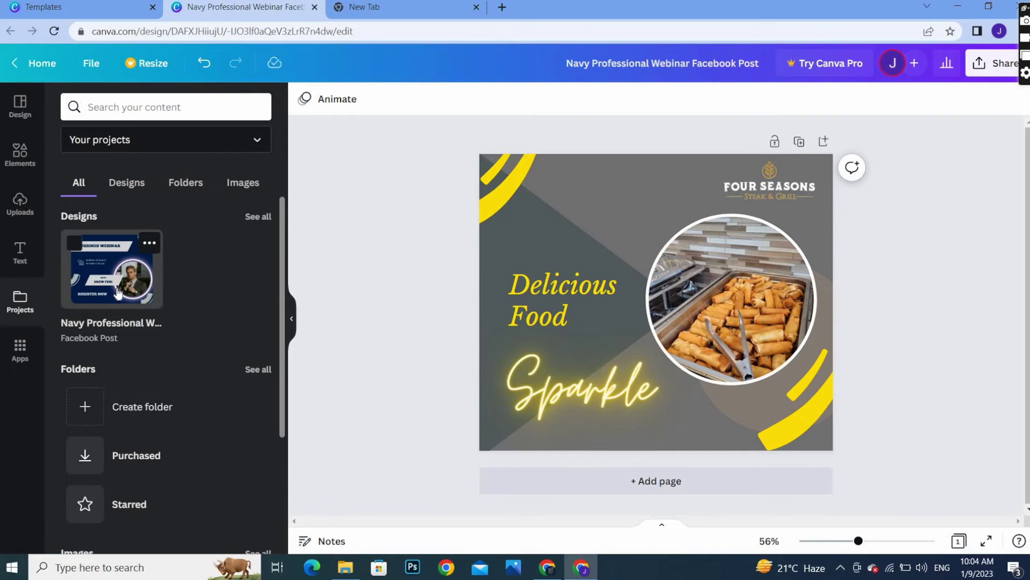
left_click(89, 417)
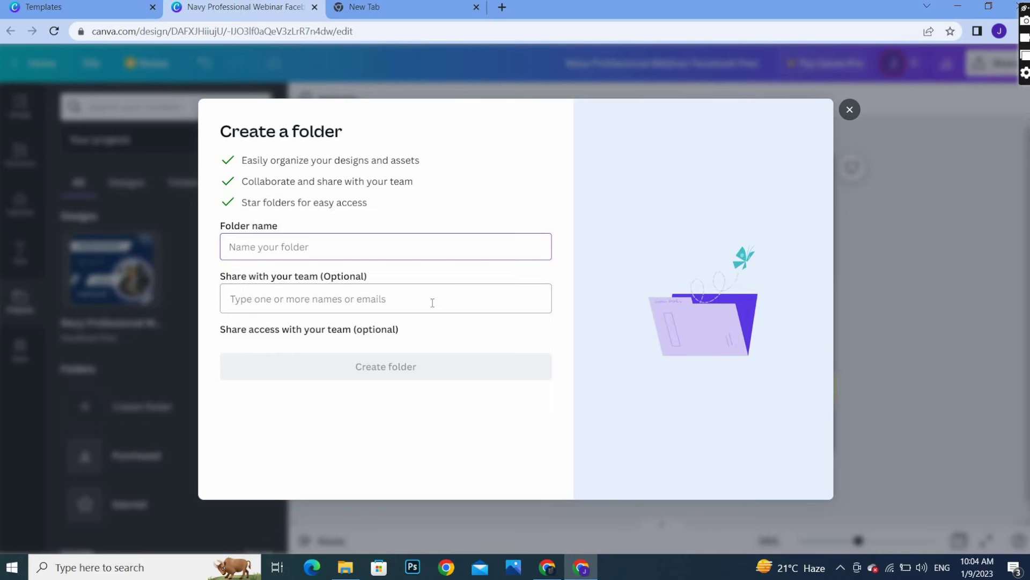
left_click(842, 112)
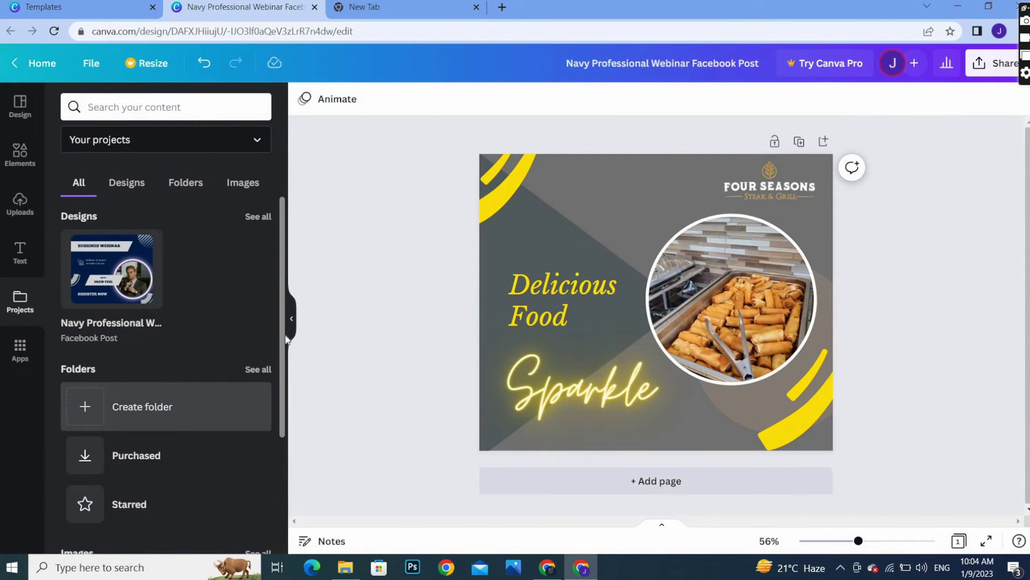
scroll(283, 375, "down", 3)
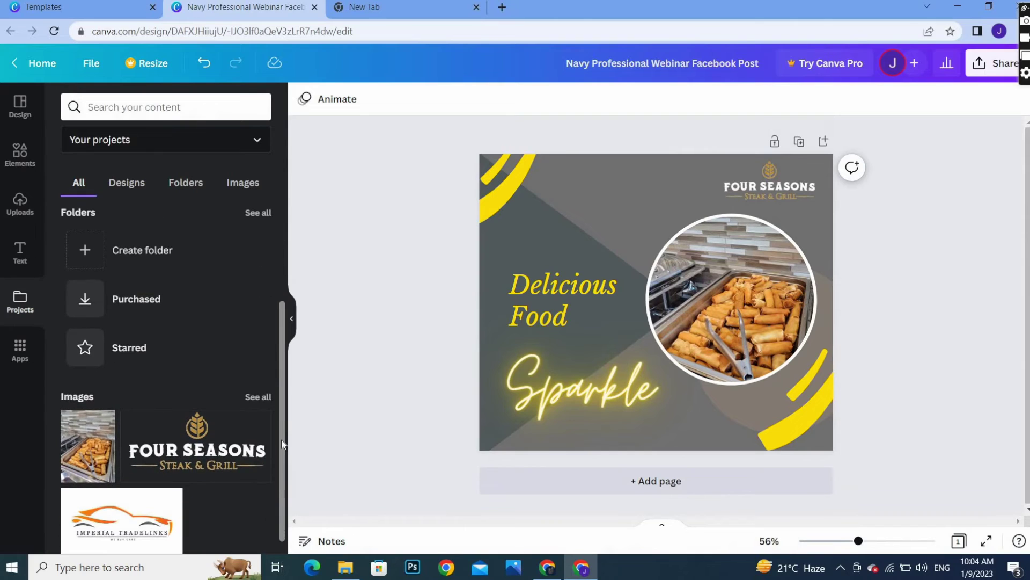
scroll(282, 365, "up", 3)
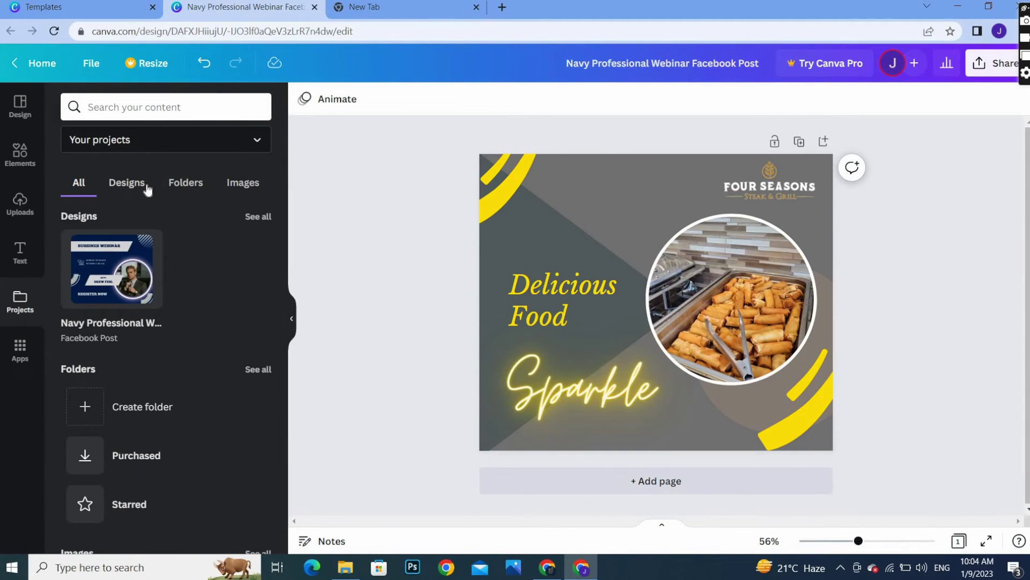
left_click(123, 187)
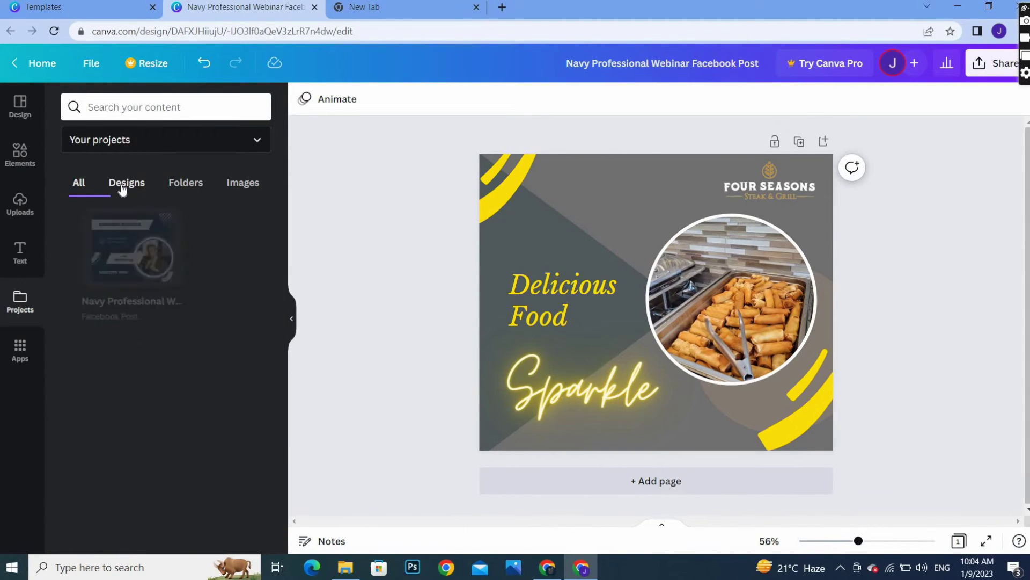
left_click(185, 185)
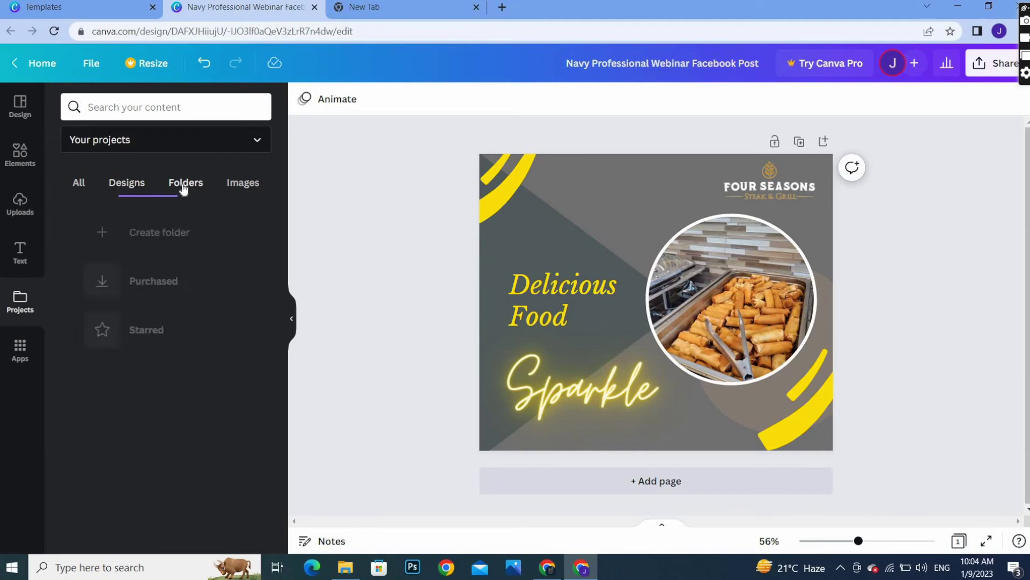
left_click(250, 183)
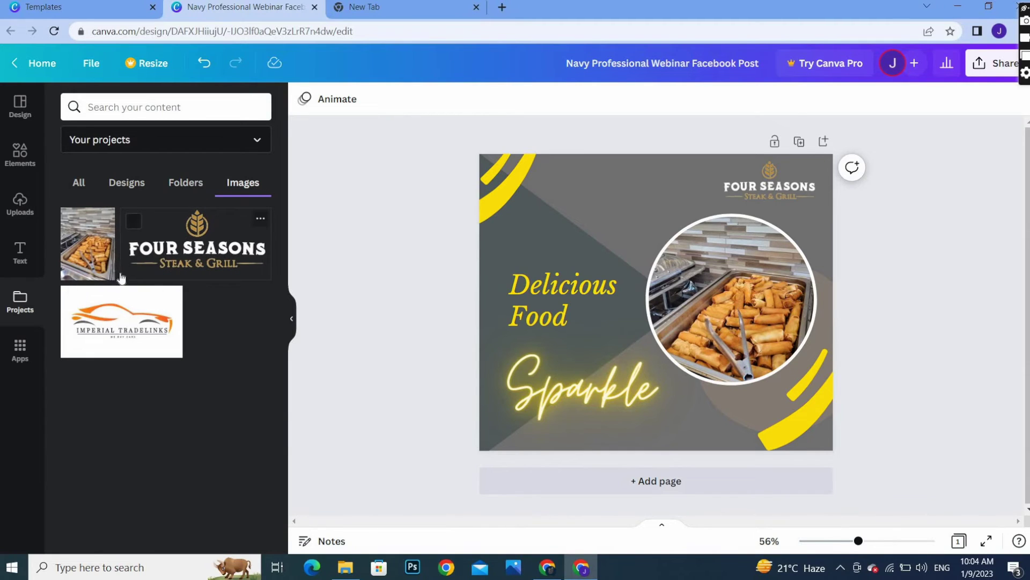
left_click(20, 344)
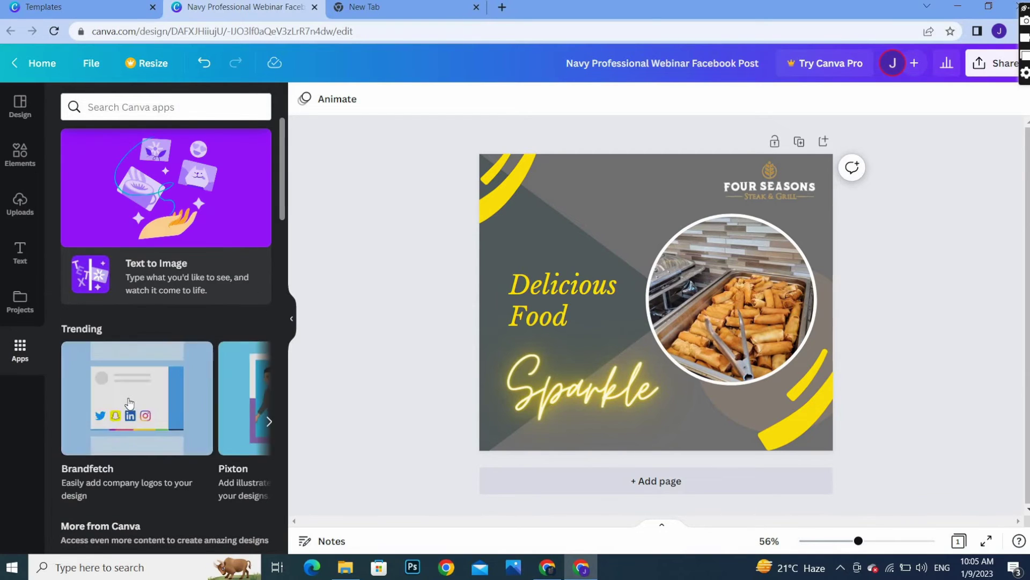
left_click(16, 106)
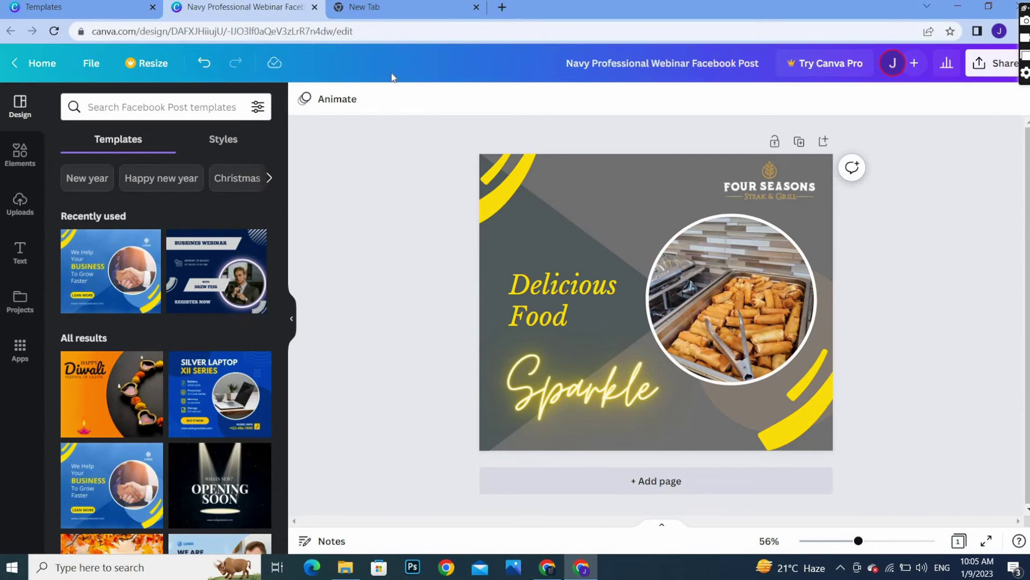
Apply the Simple page animation from the Combinations group to the whole post
left_click(319, 101)
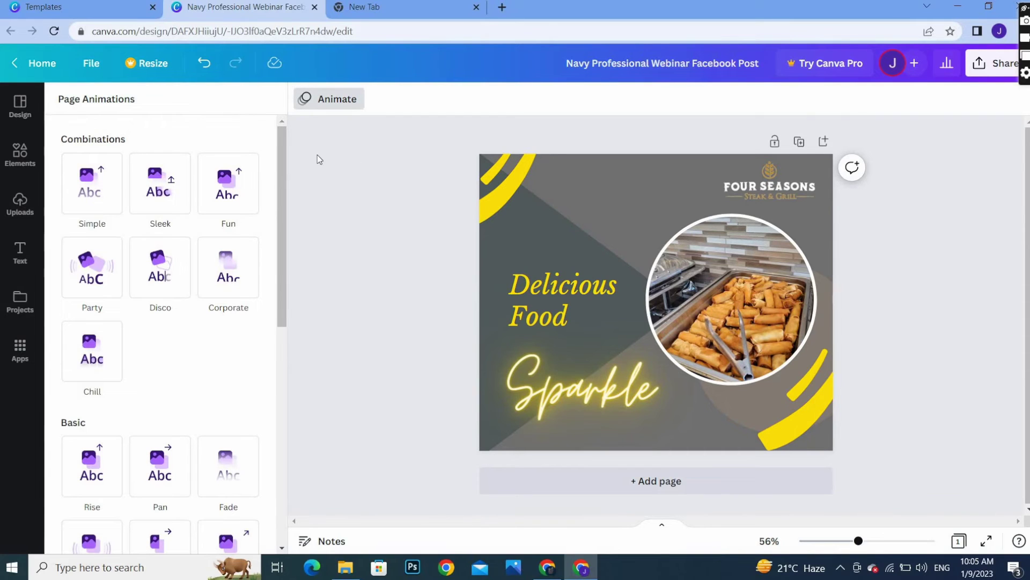
left_click_drag(284, 152, 290, 118)
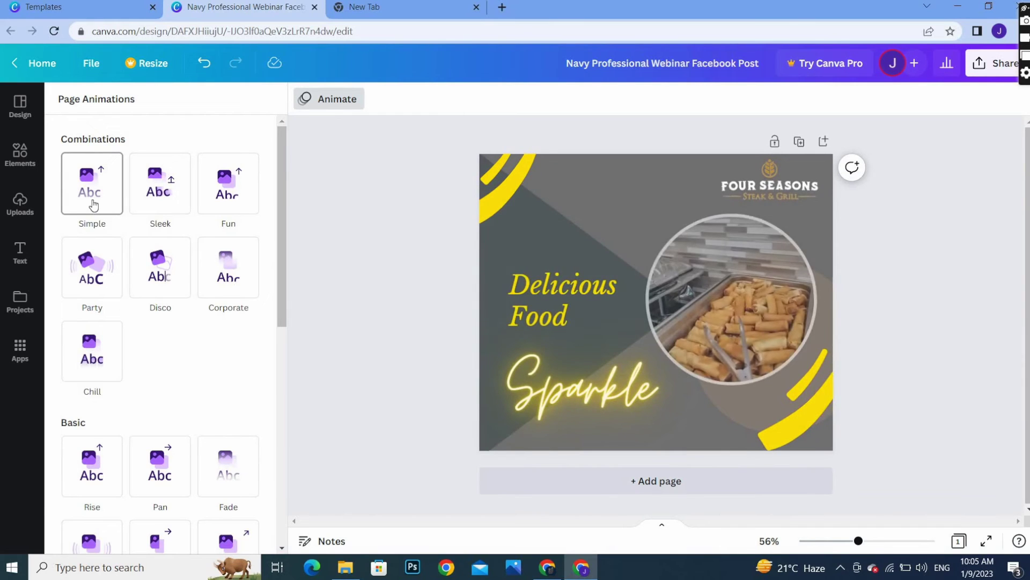
left_click(94, 204)
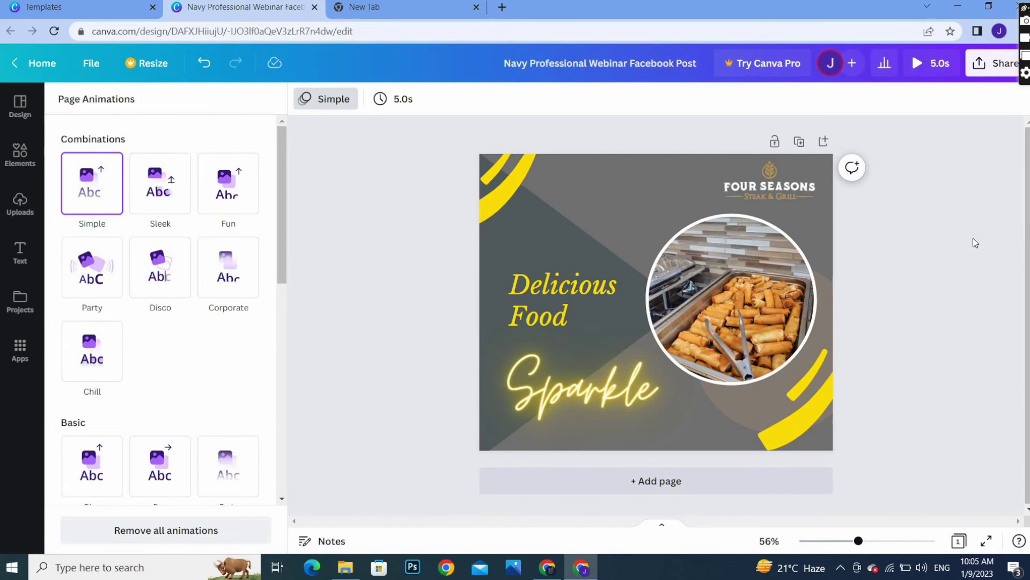
Download the animated design as an MP4 video at its original 940 × 788 px quality
left_click(979, 66)
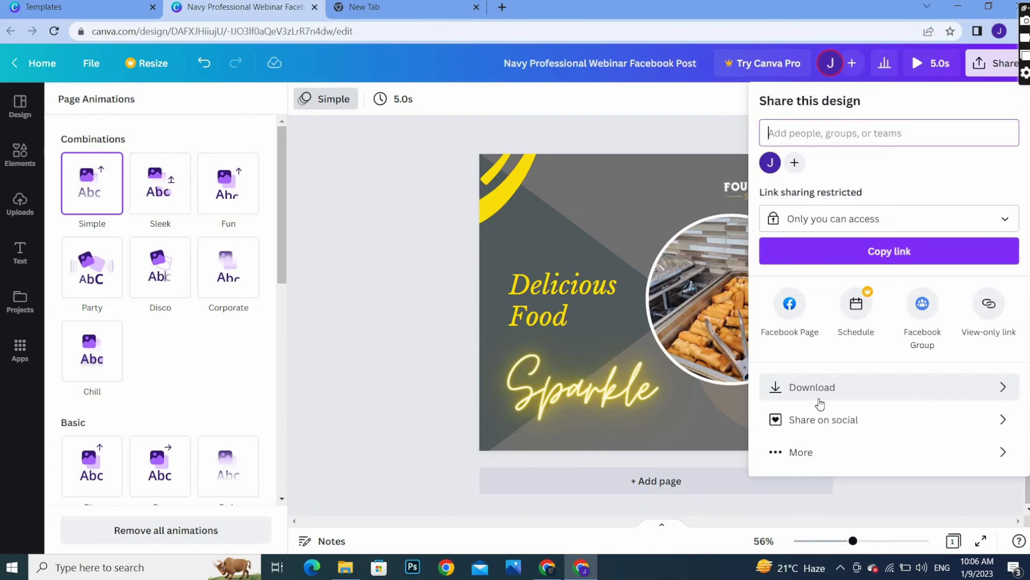
left_click(833, 386)
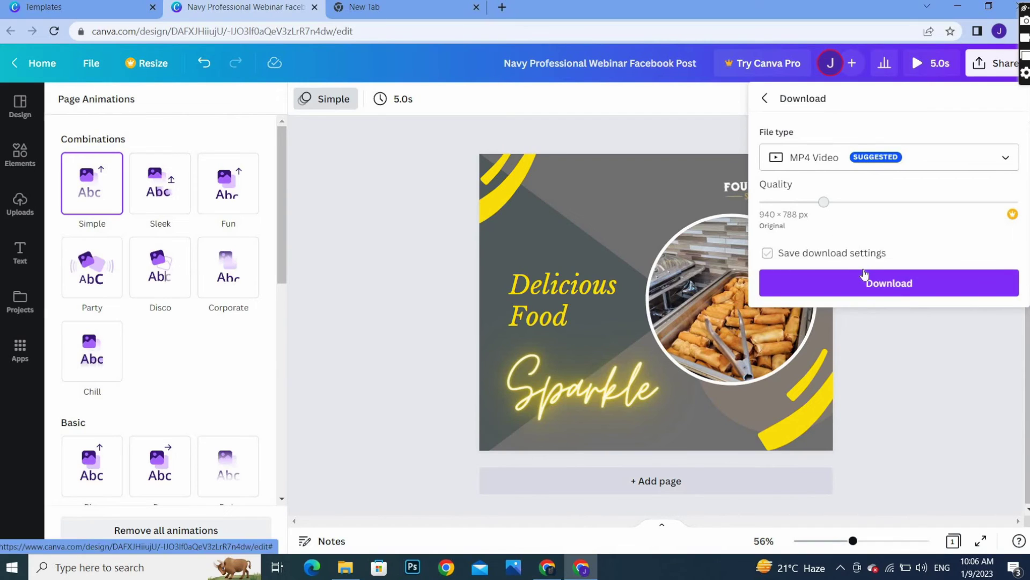
left_click(866, 279)
left_click(866, 281)
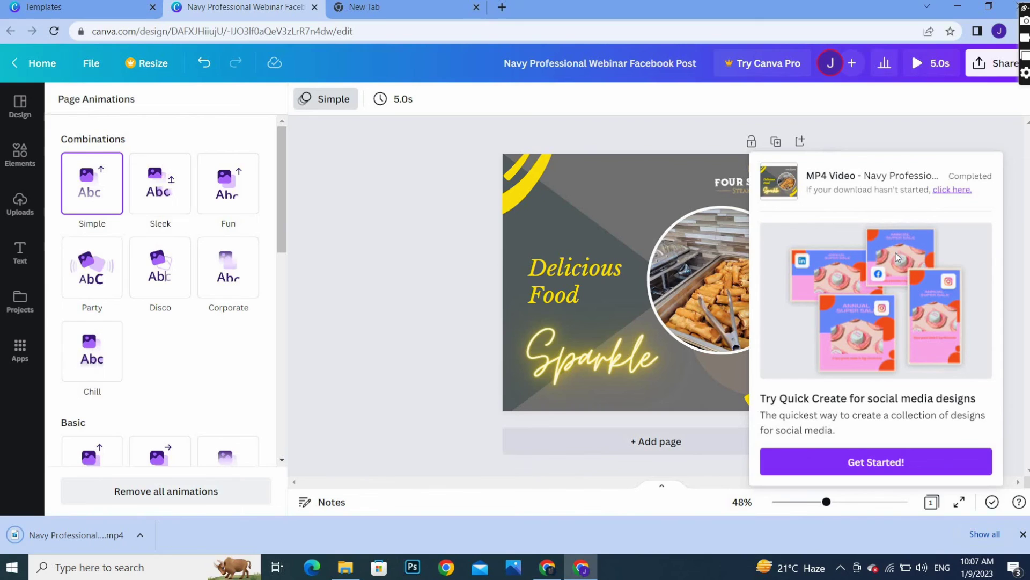
Open the downloaded MP4 from File Explorer in the video player and replay it to review the animation
left_click(345, 567)
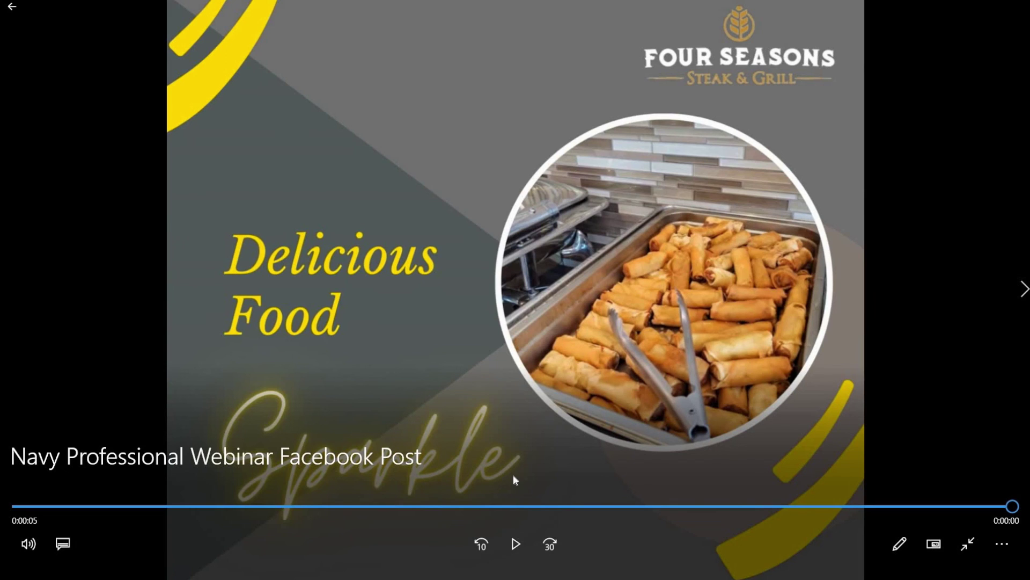
left_click(520, 541)
left_click(521, 540)
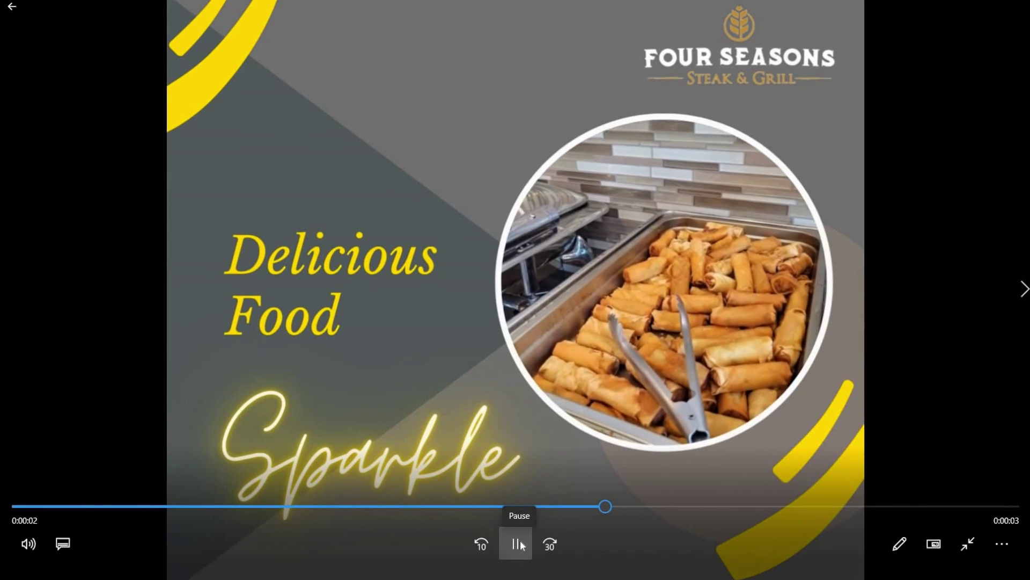
left_click(521, 544)
left_click(521, 544)
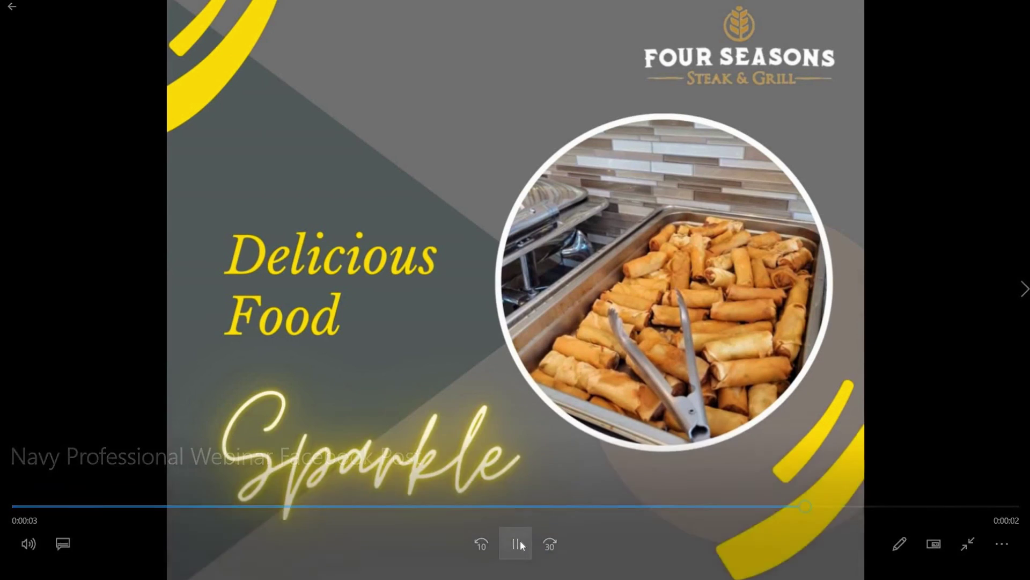
left_click(516, 544)
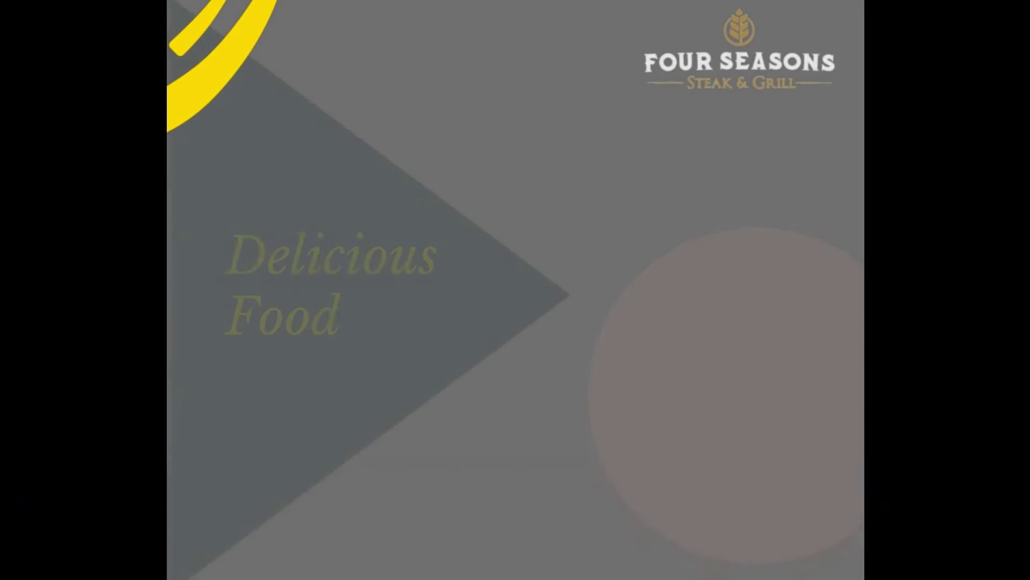